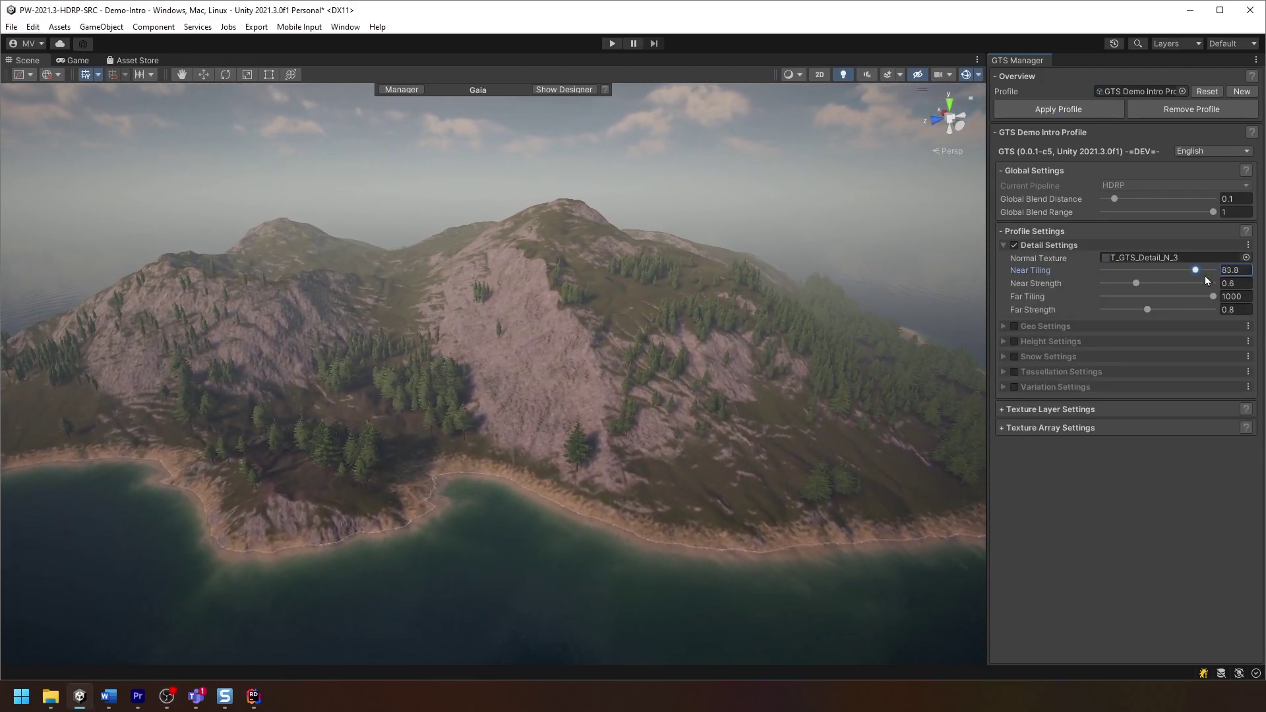
Step: Raise the detail Near Tiling to 96.4, then enable Geo and adjust its Near and Far Strength
click(1212, 297)
drag(1207, 280, 1180, 323)
click(1041, 246)
click(1014, 259)
click(1107, 348)
click(1138, 297)
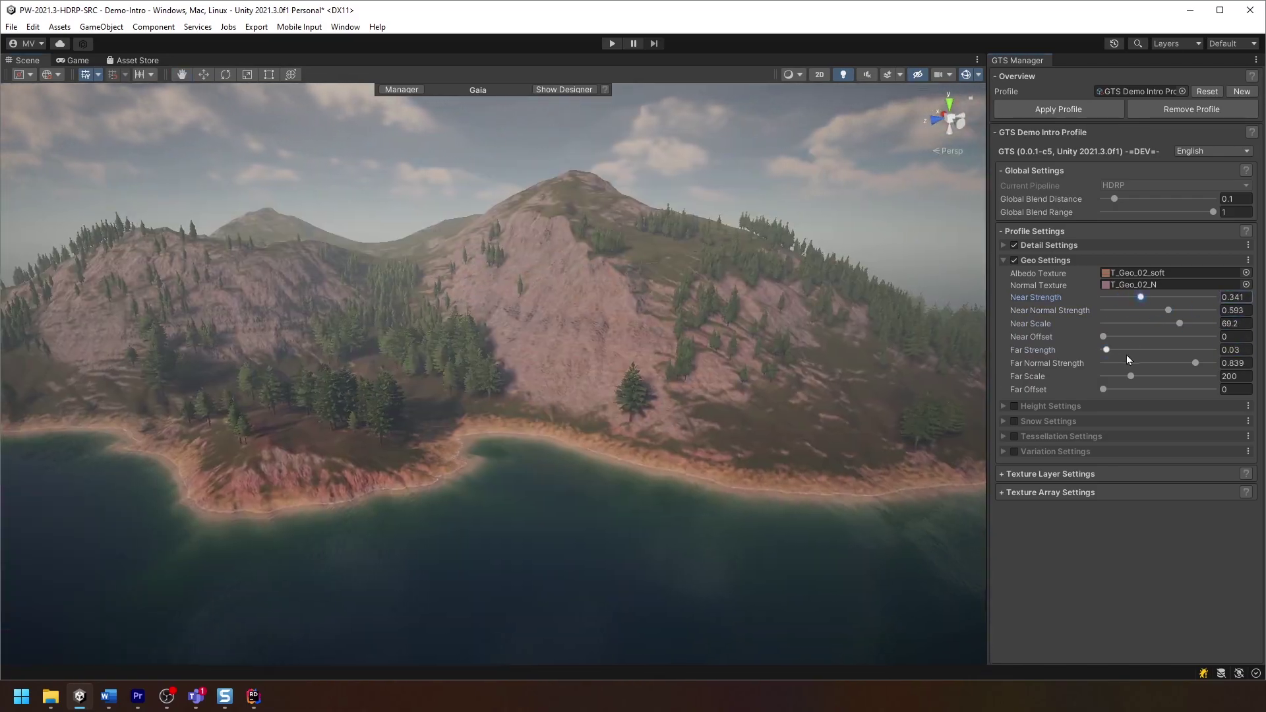
click(1126, 351)
click(1047, 261)
Step: Enable Height and raise its Blend Factor, then enable Snow and tune its power, height, blend, slope and age
click(1014, 275)
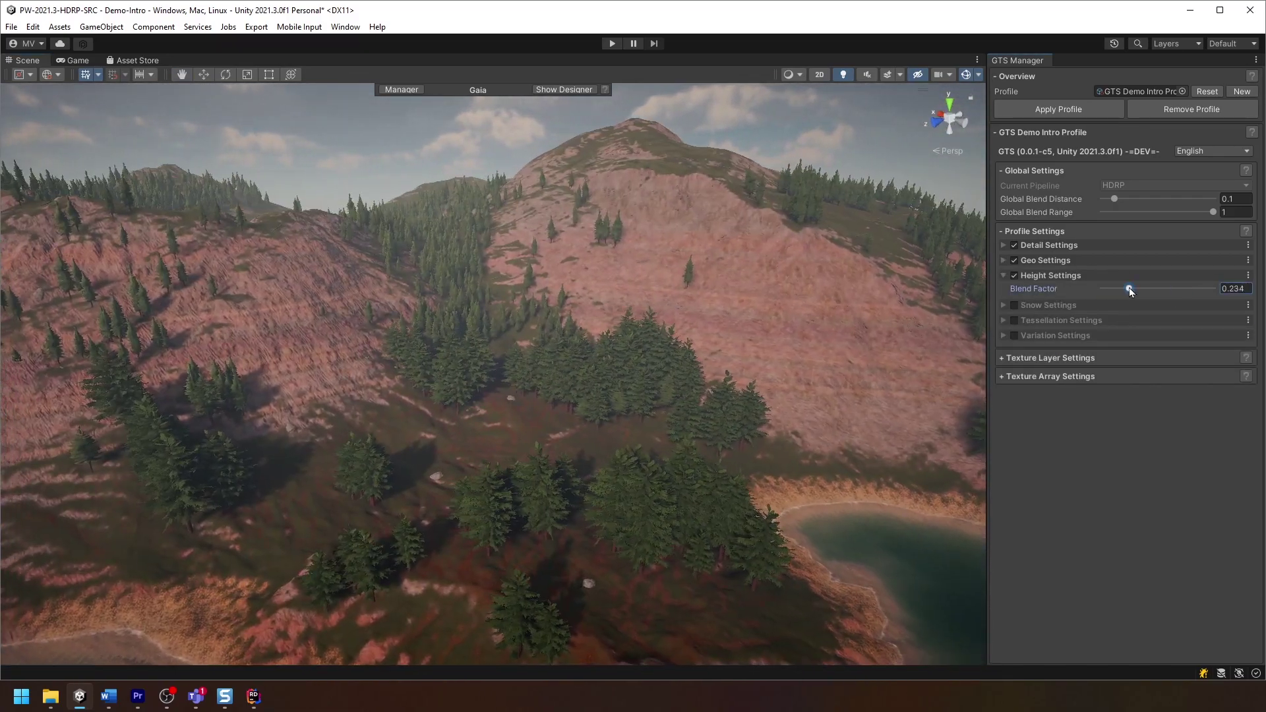
drag(1128, 289, 1168, 288)
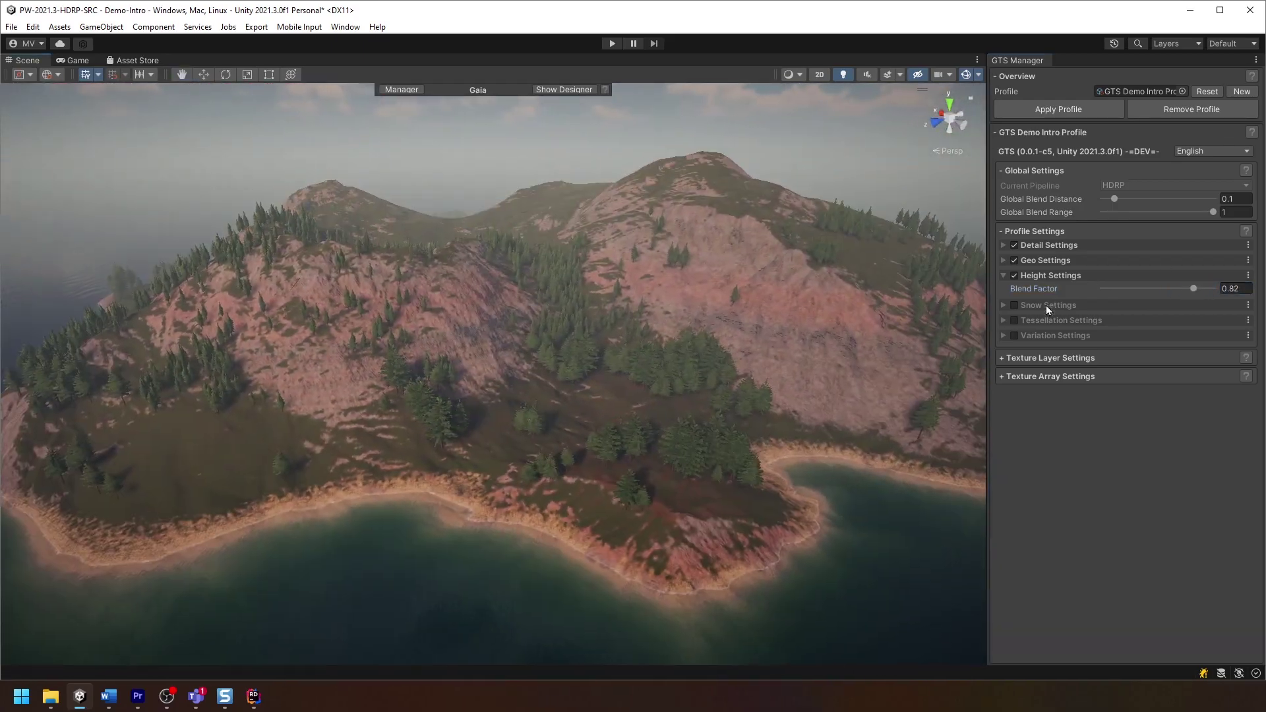
click(1029, 275)
click(1014, 291)
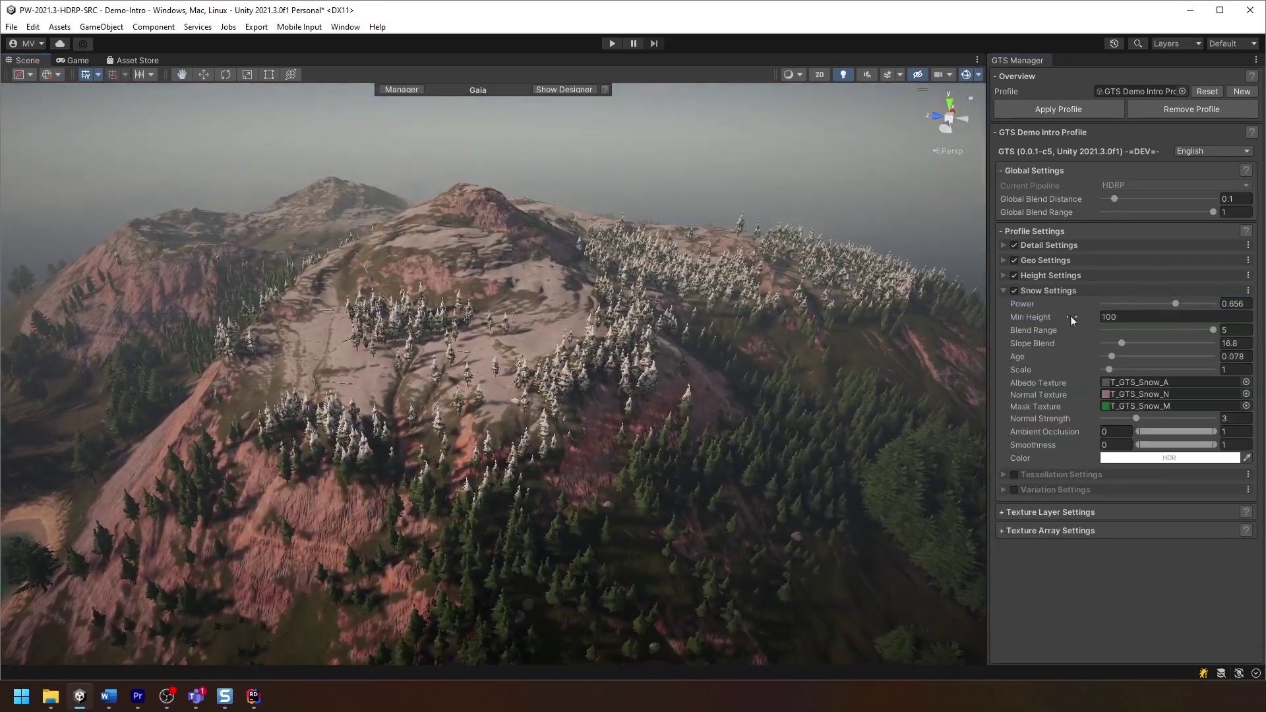
drag(1176, 304, 1204, 330)
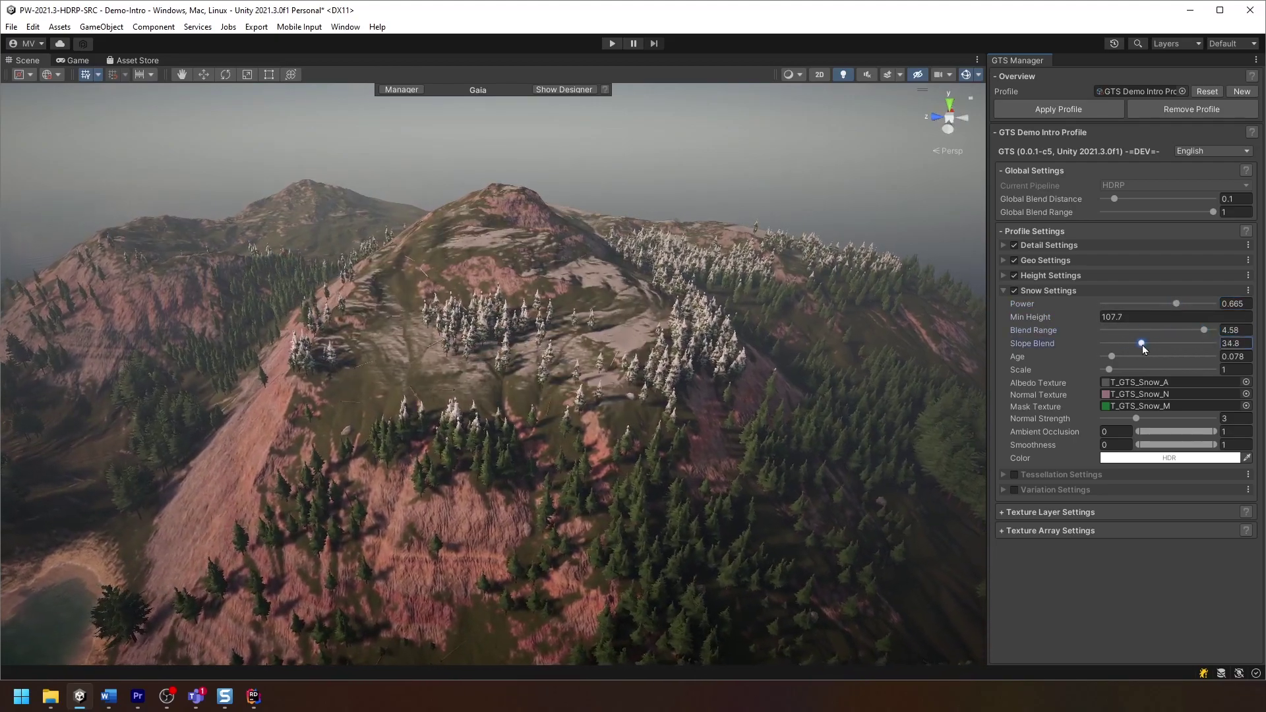
drag(1122, 343, 1126, 357)
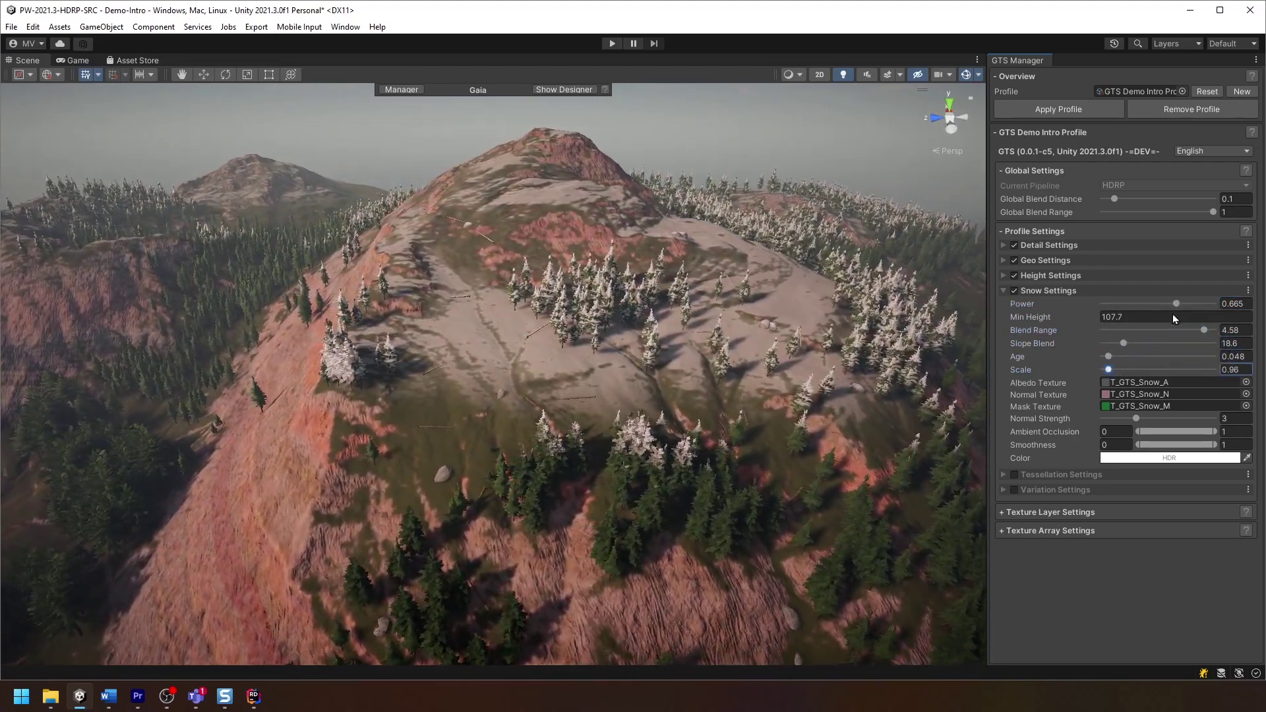
click(1048, 290)
Step: Enable Variation, reduce its Intensity to 0.281 and shrink Size A and B, viewing toward the mountain
click(1014, 321)
drag(1184, 385, 1134, 385)
mouse_move(1213, 346)
mouse_down()
mouse_move(1193, 347)
mouse_move(1209, 358)
mouse_up()
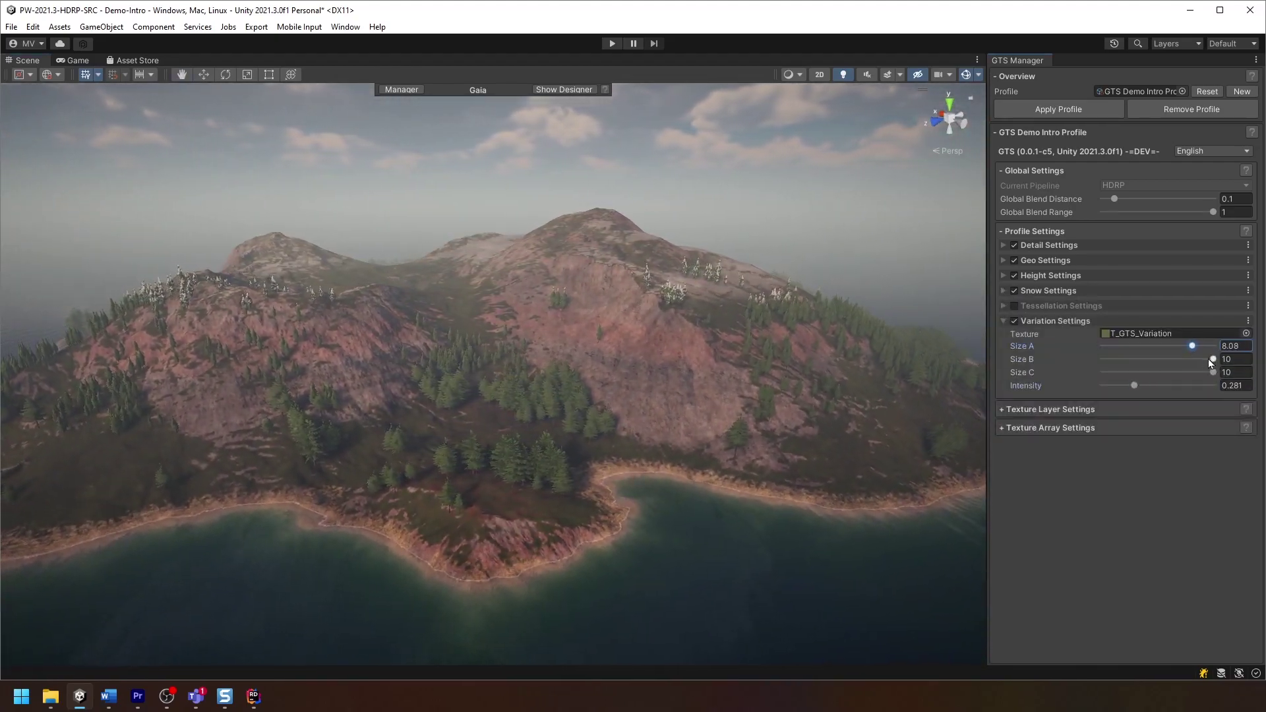
click(1212, 372)
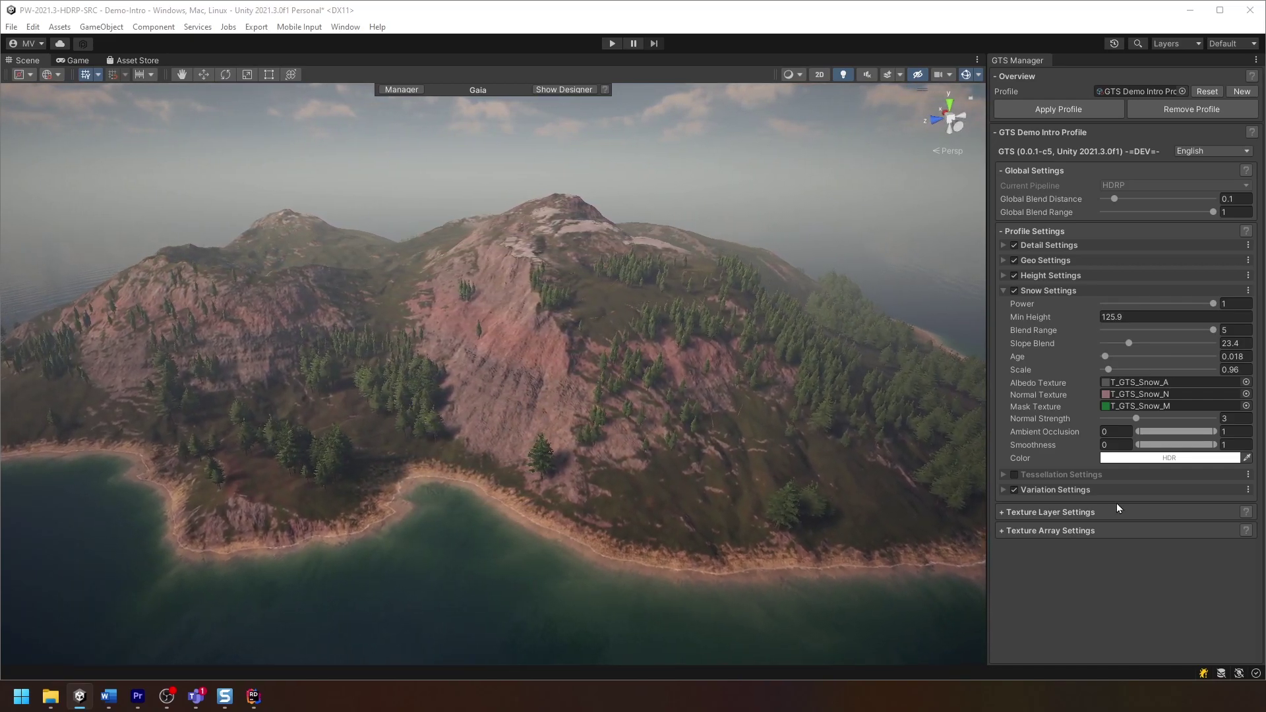
right_drag(796, 502, 732, 503)
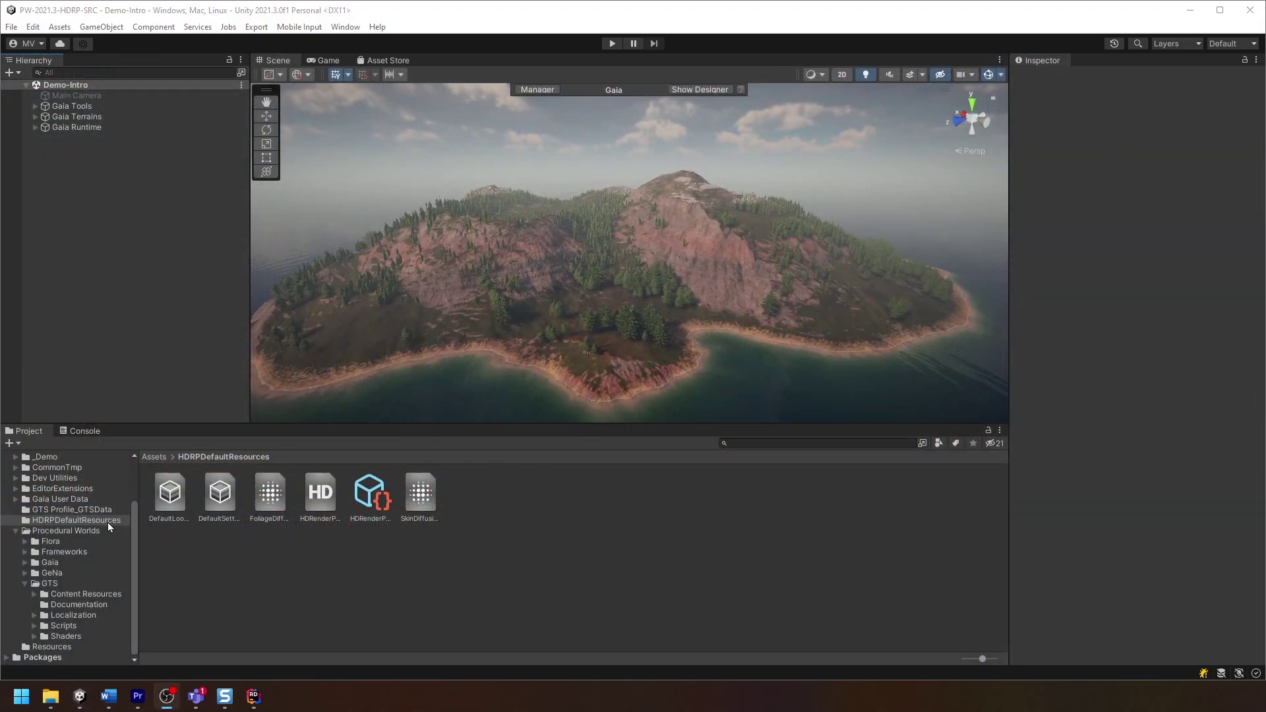
Step: Browse Procedural Worlds > GTS > Documentation and select the GTS Documentation PDF
click(88, 531)
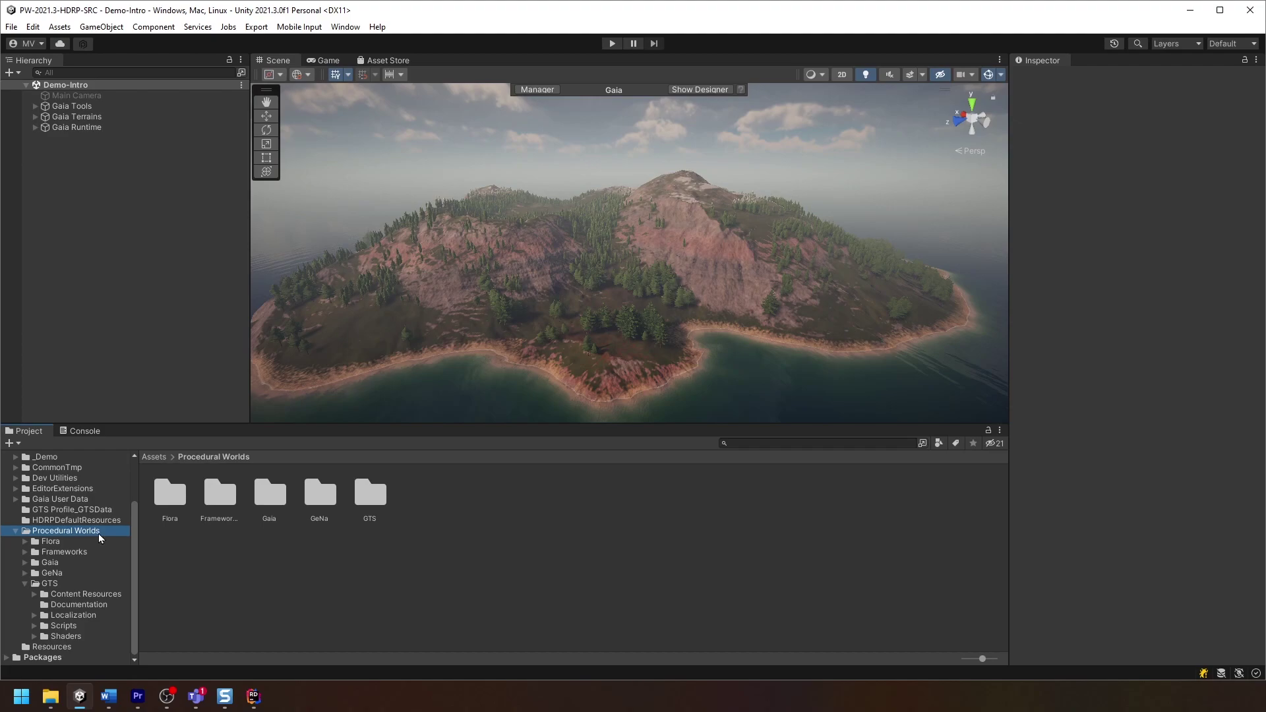
click(64, 585)
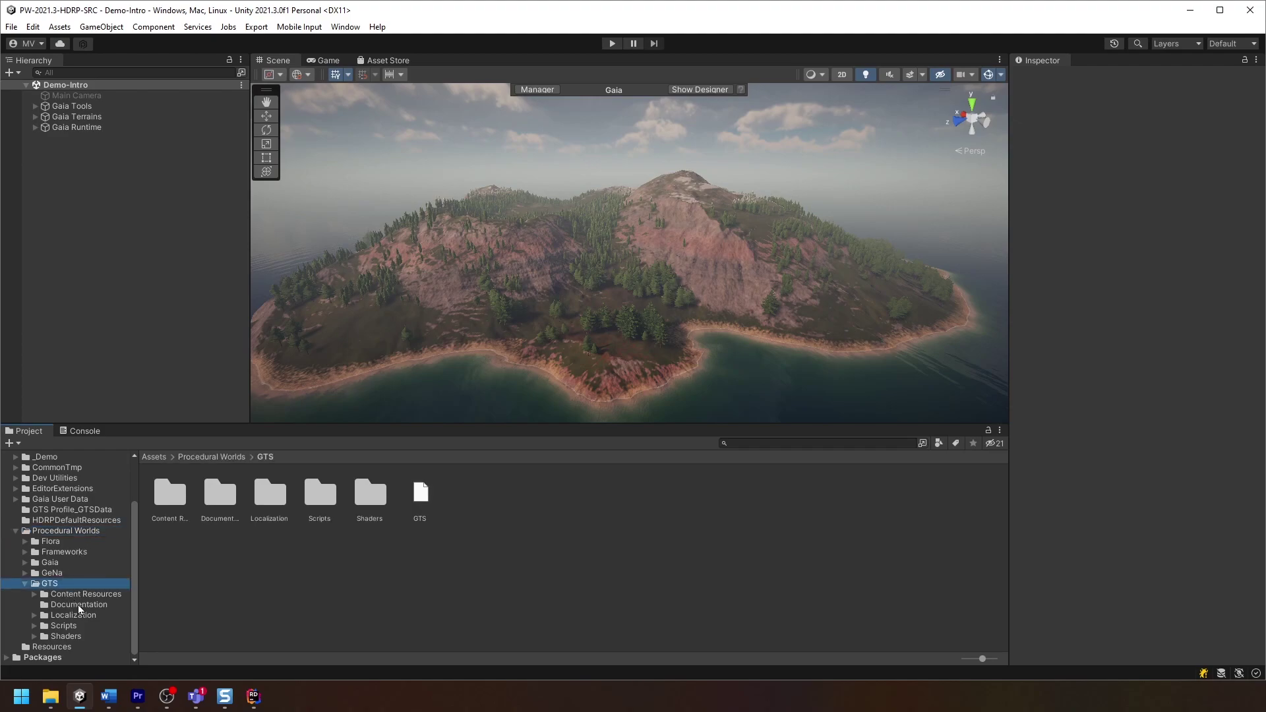
click(79, 606)
click(174, 500)
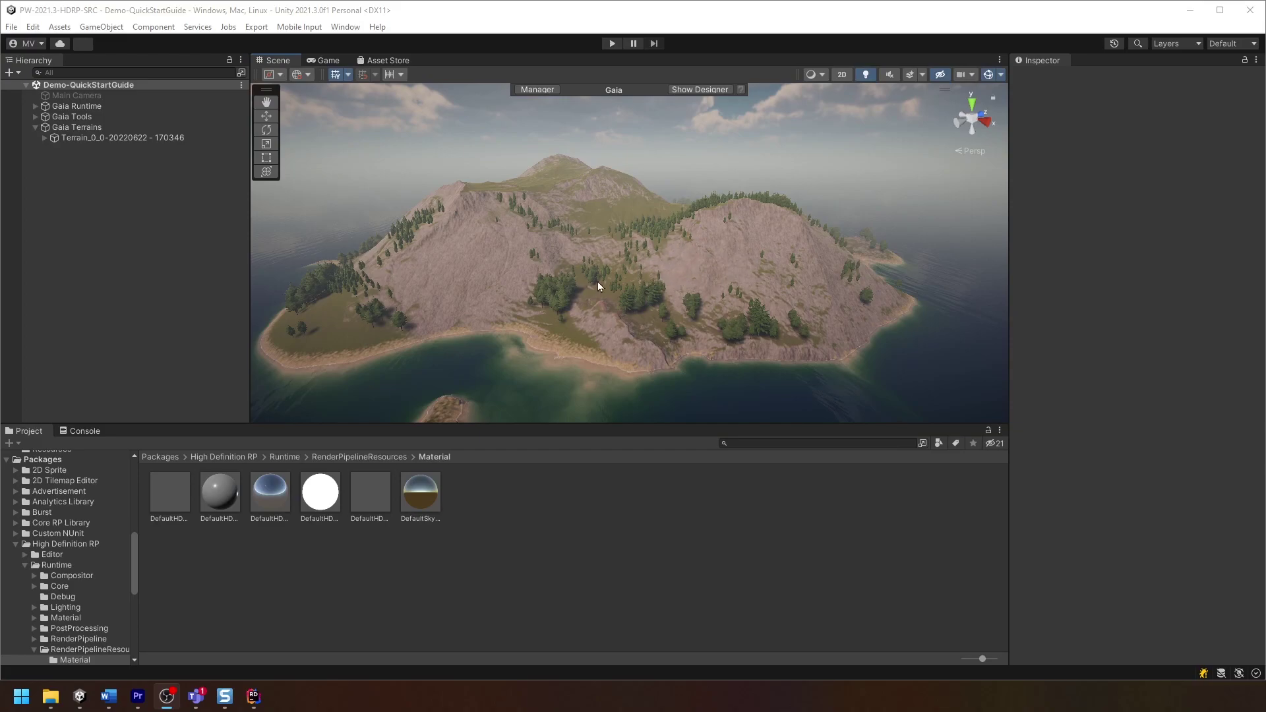
click(100, 142)
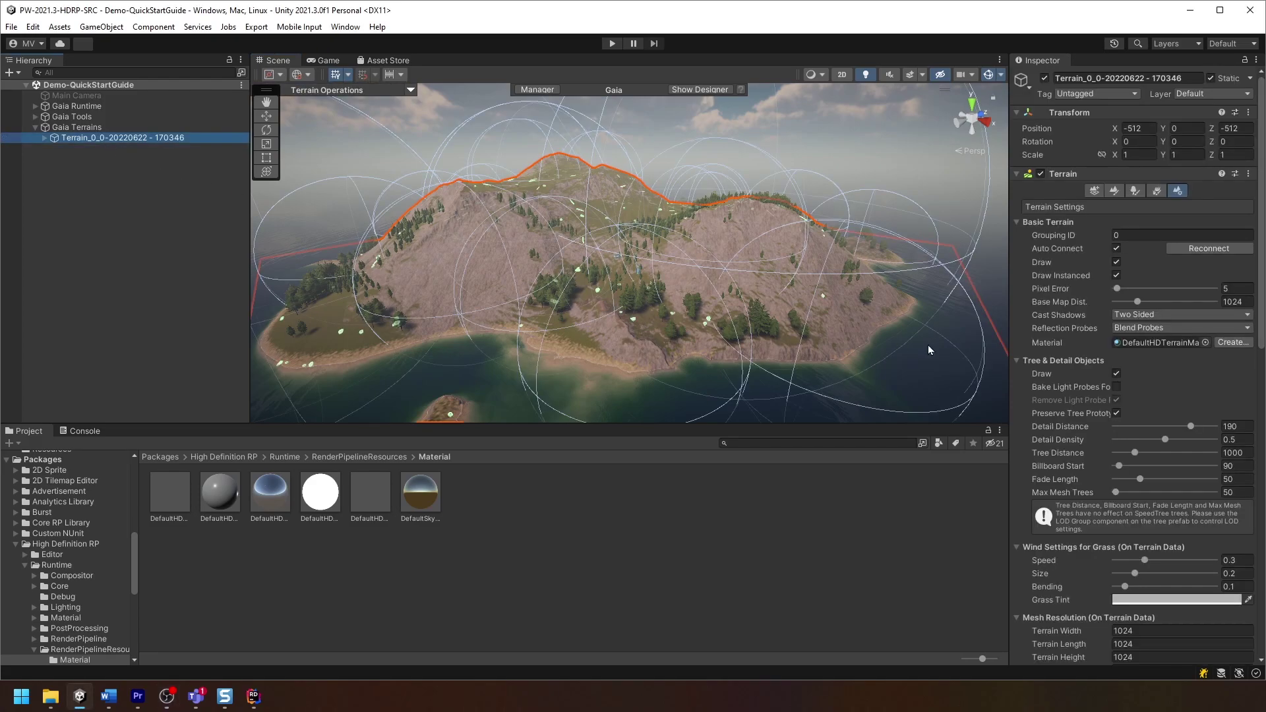
click(1140, 343)
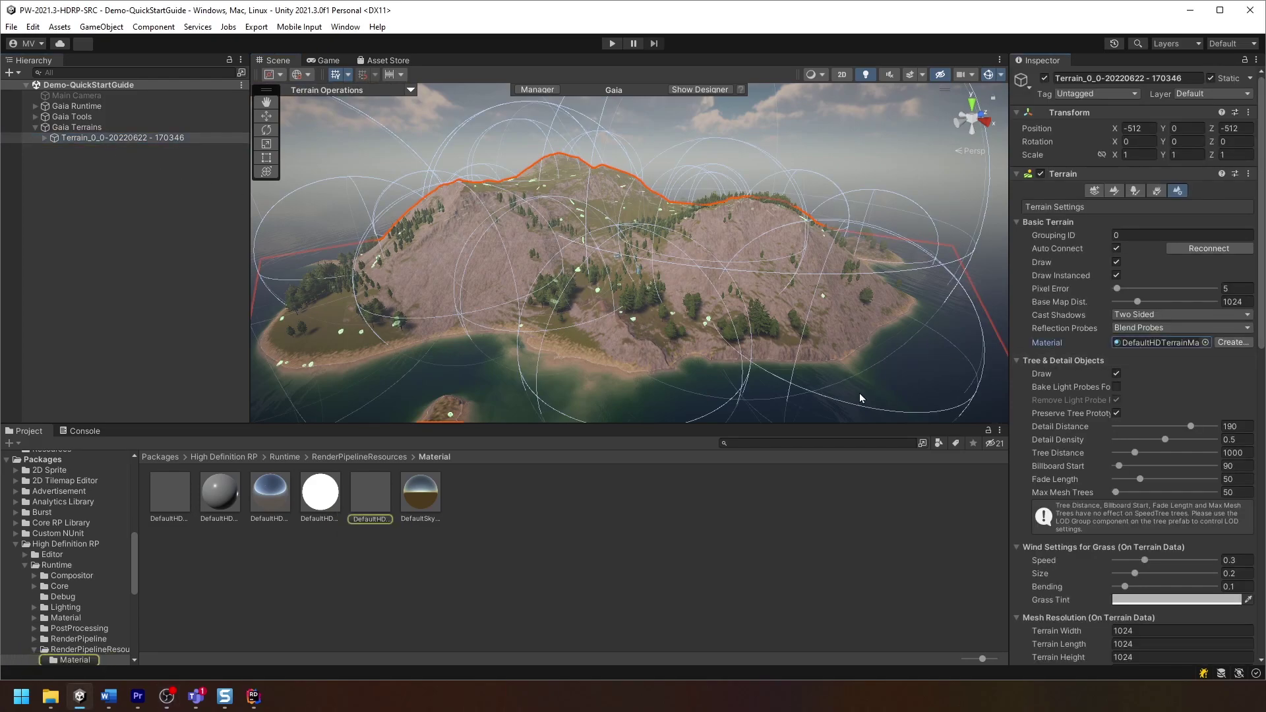
click(370, 492)
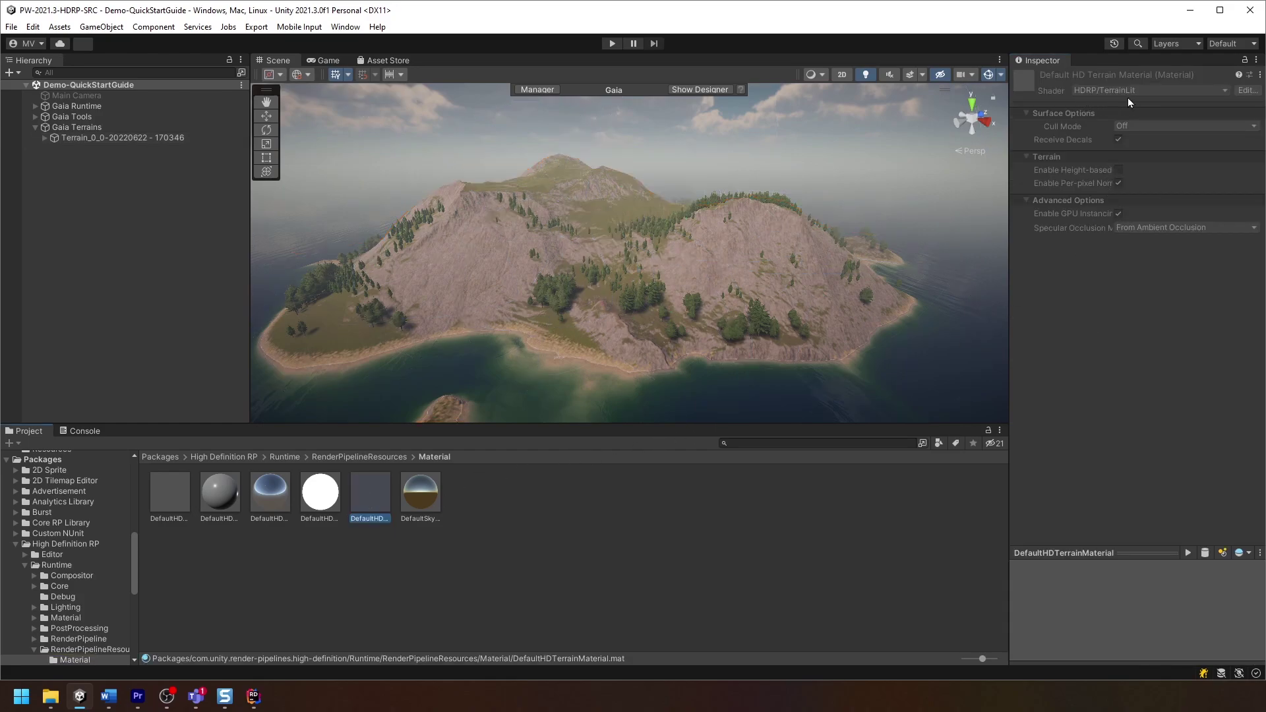
Step: Open the GTS Manager via Window > Procedural Worlds > GTS, showing the GTS Default Profile
click(189, 267)
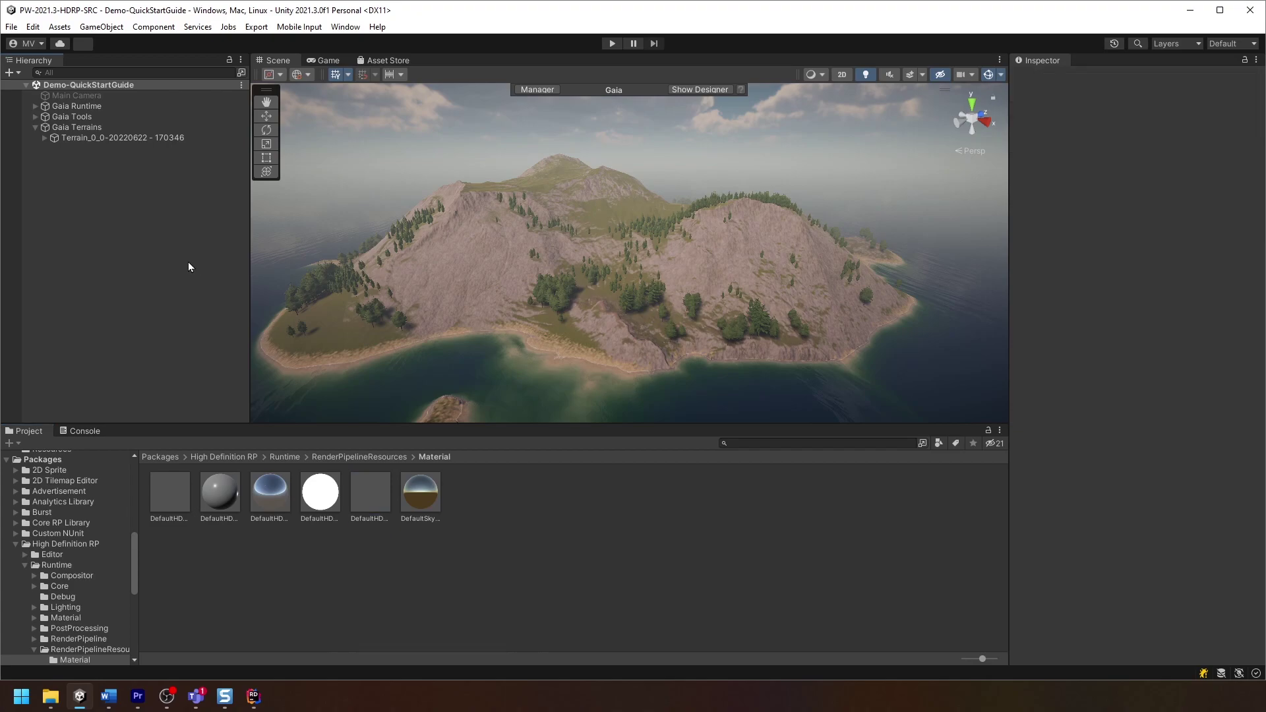
click(344, 28)
mouse_move(366, 120)
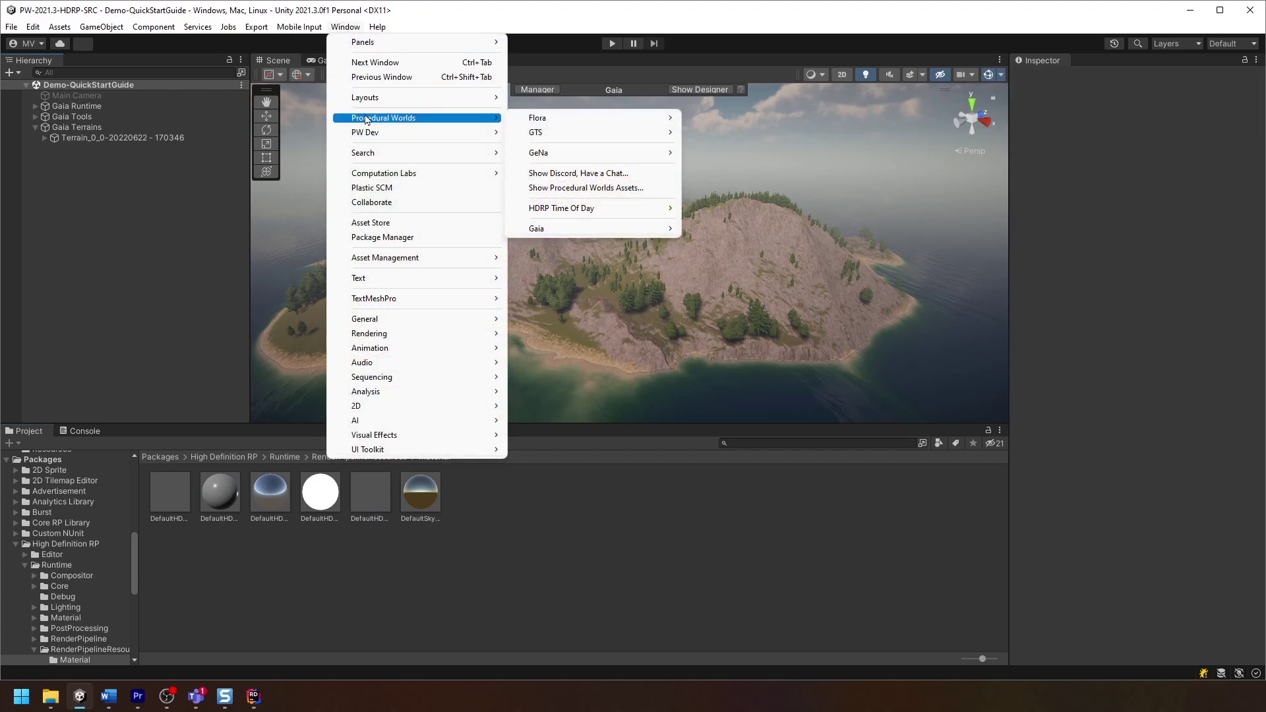
mouse_move(604, 134)
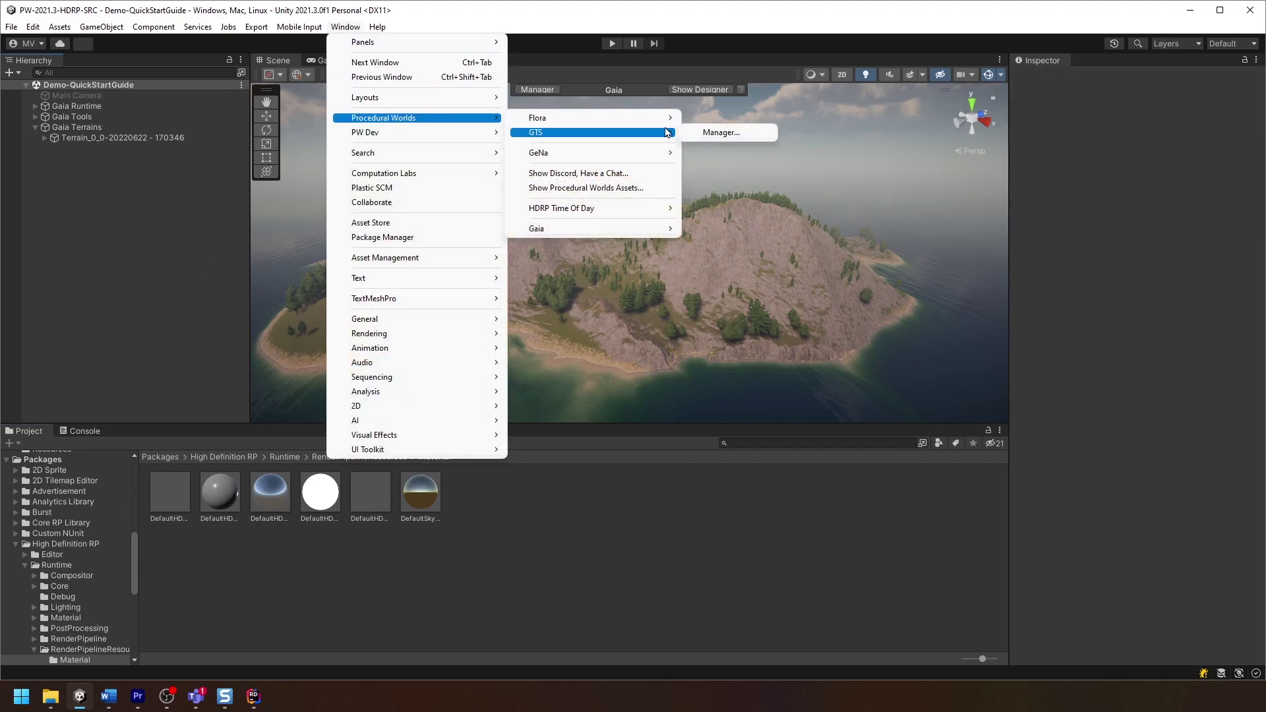
click(737, 134)
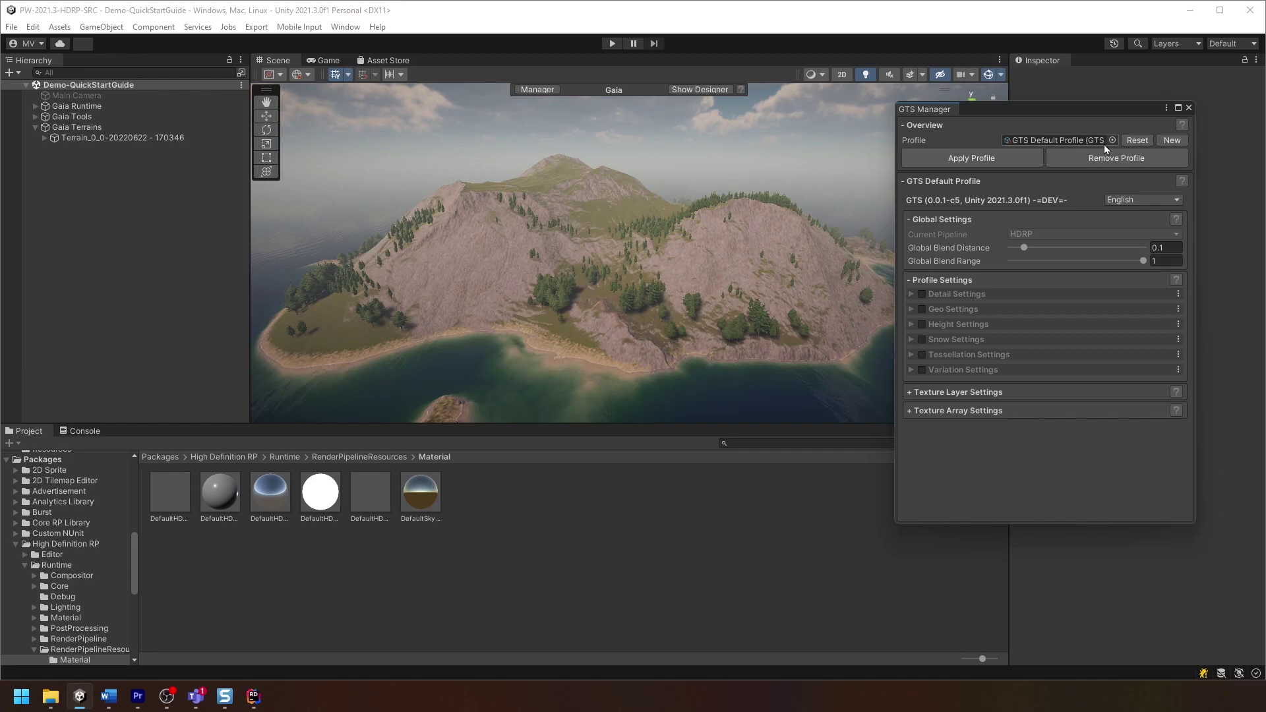
Step: Create a new GTS profile named 'GTS Test Profile' and apply it to the terrain
click(1172, 144)
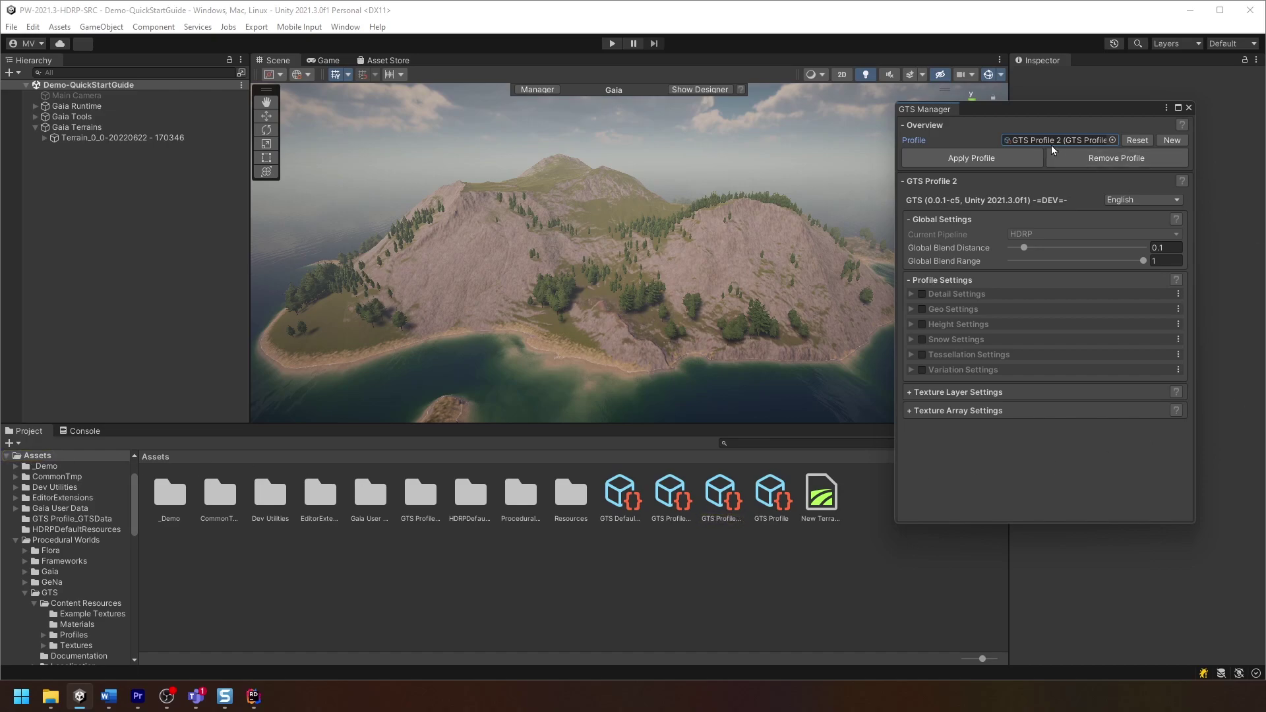
click(721, 494)
key(F2)
text(GTS Test Profile)
key(Return)
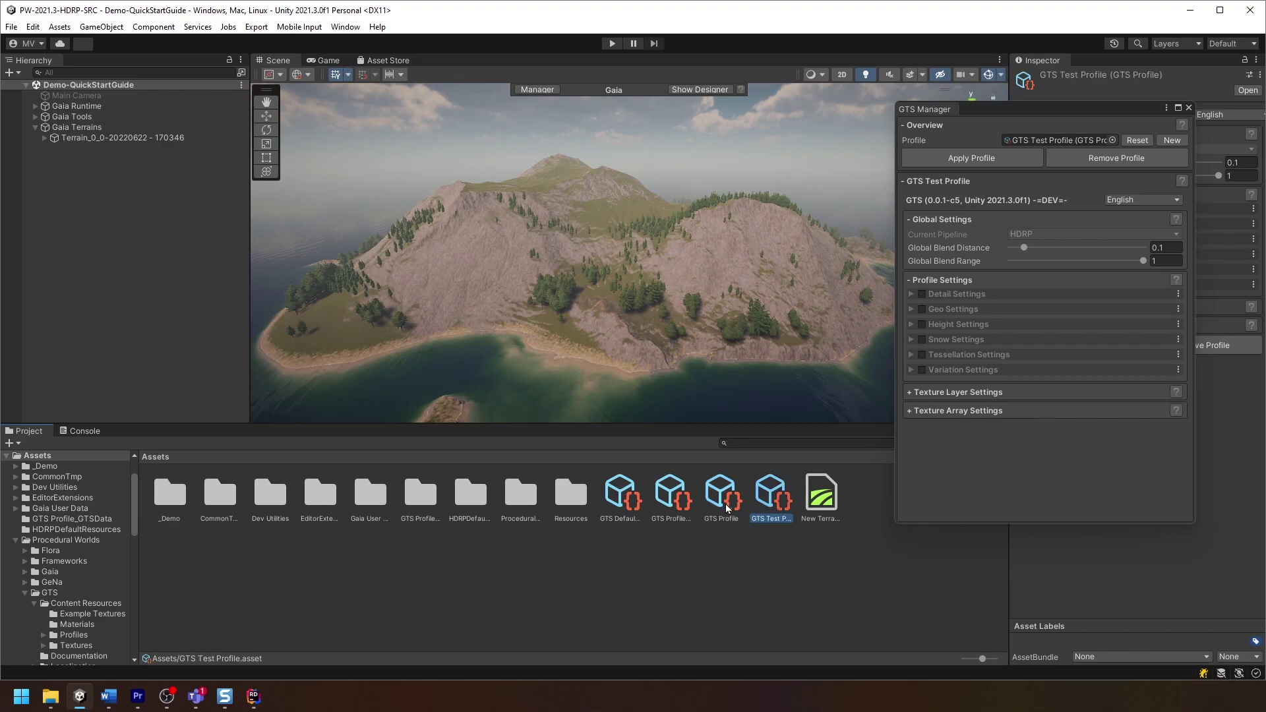
click(1059, 140)
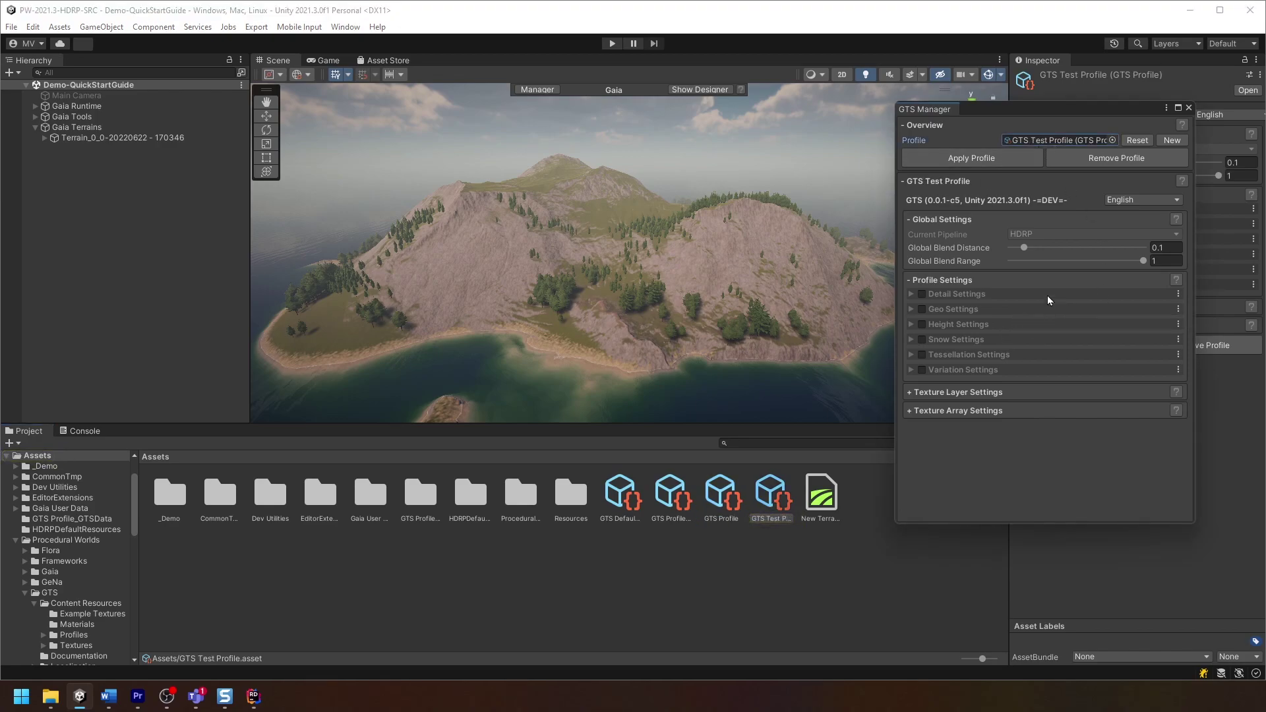
click(1011, 160)
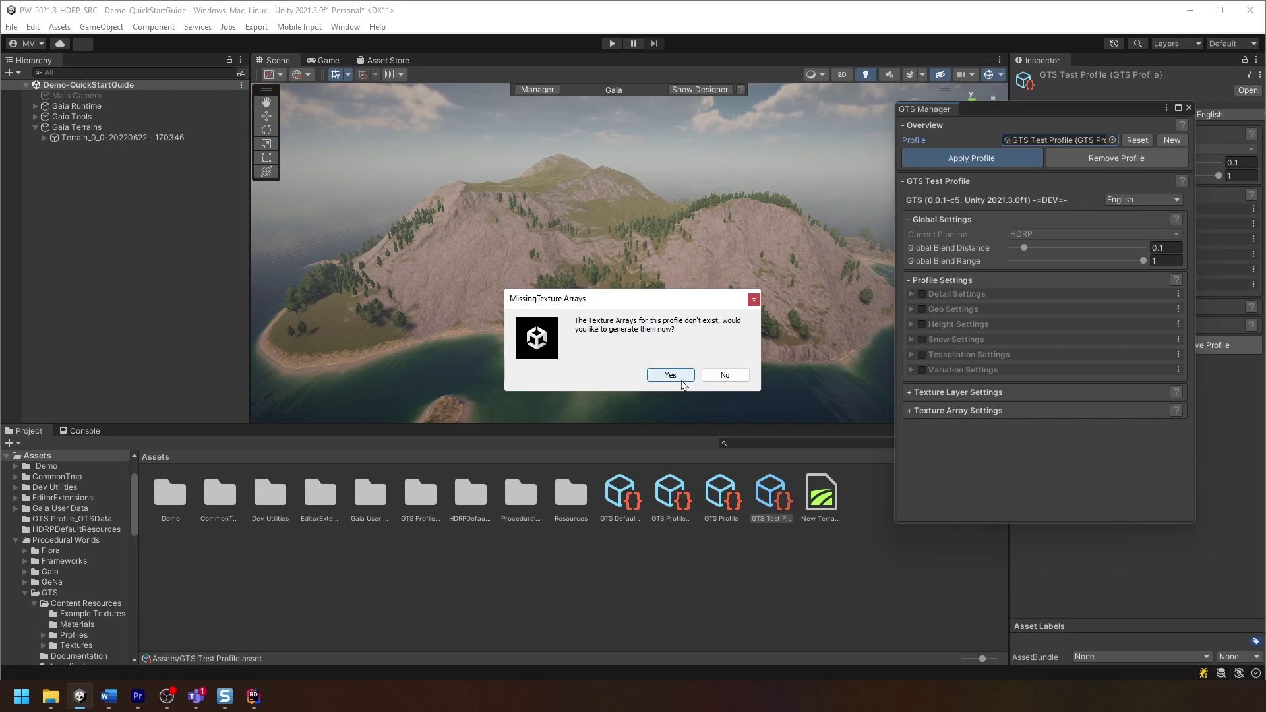
Step: Generate the missing texture arrays, then enable the Detail, Geo, Height and Snow settings
click(682, 380)
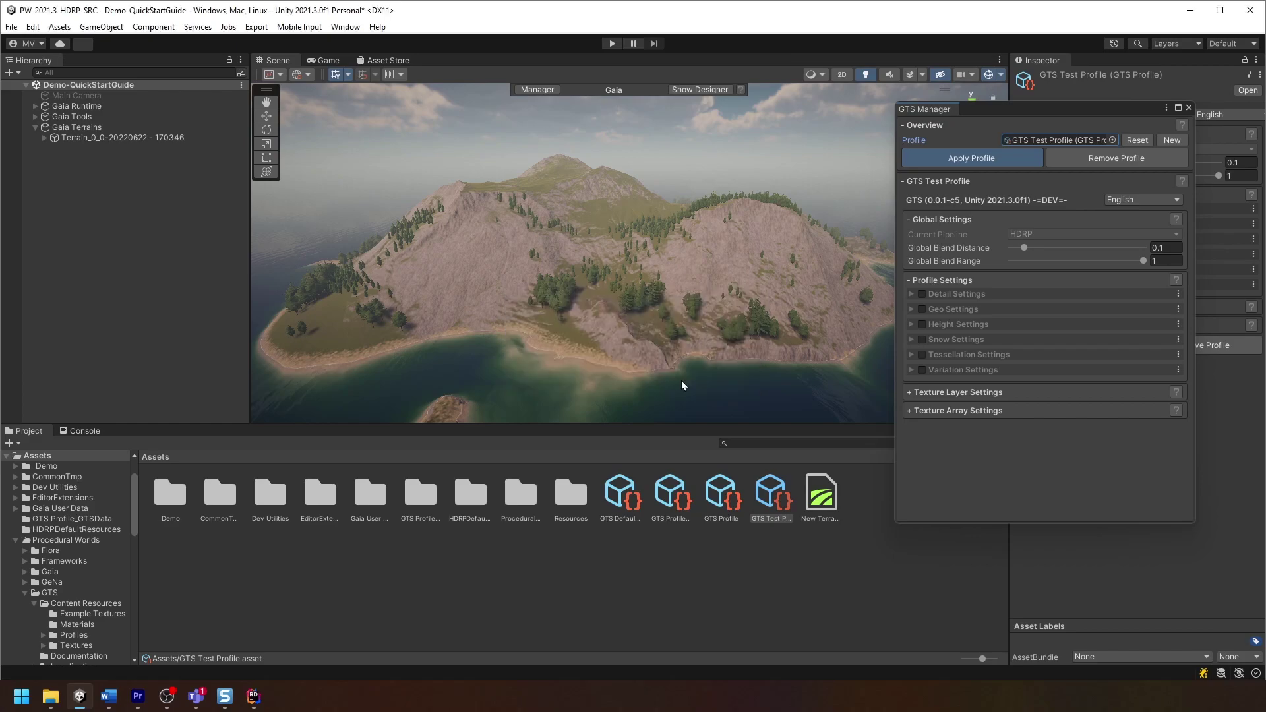
click(922, 294)
click(922, 309)
click(922, 325)
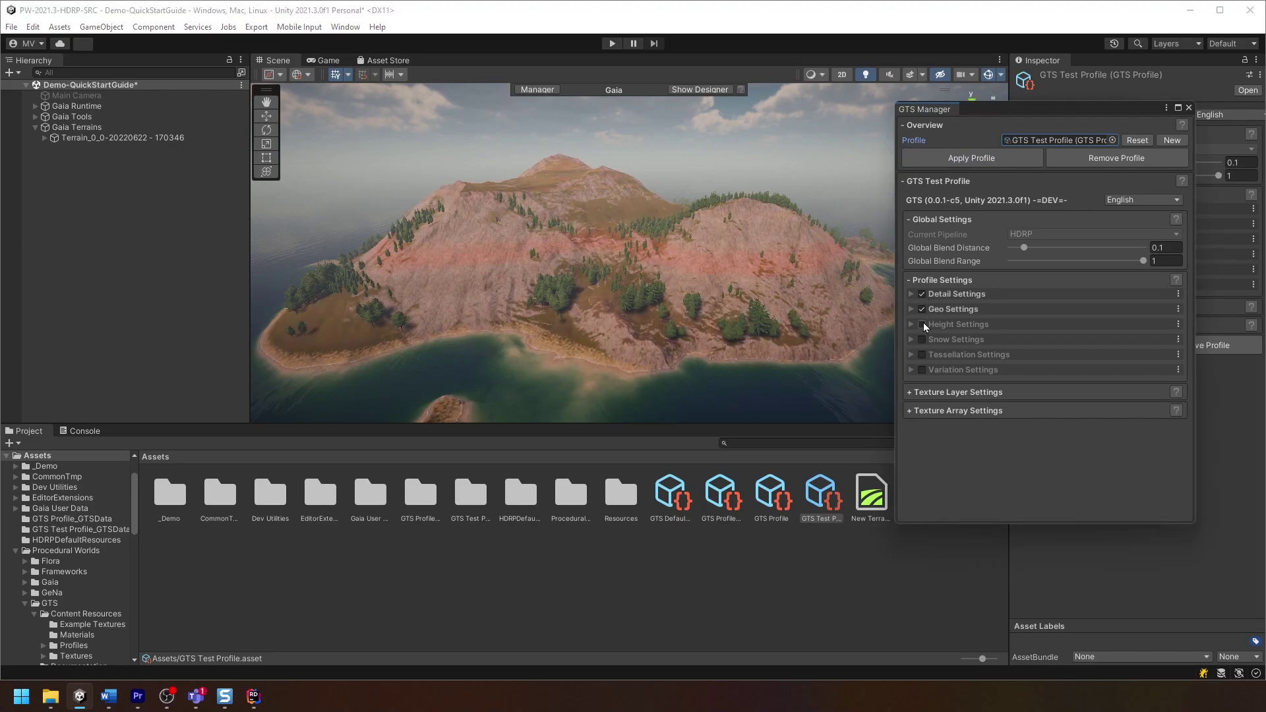
click(922, 340)
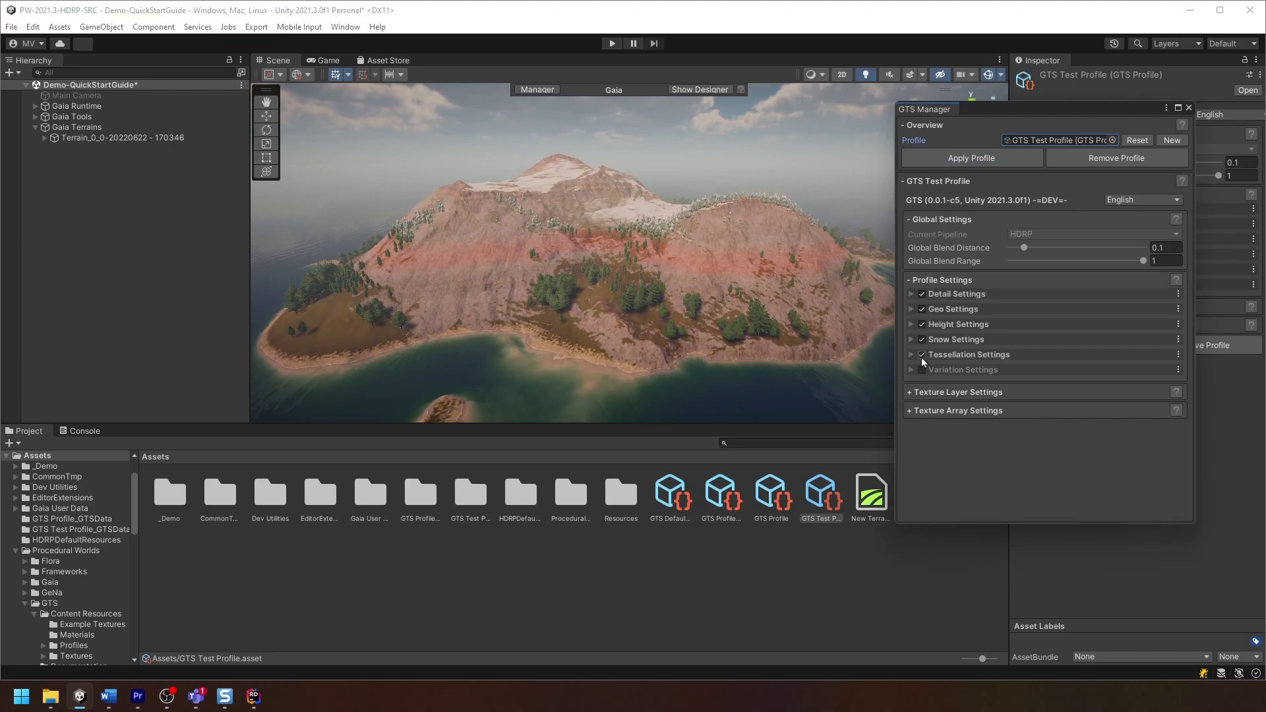
Step: Disable the Snow, Height, Geo and Detail settings again
click(922, 339)
click(922, 325)
click(922, 309)
click(922, 294)
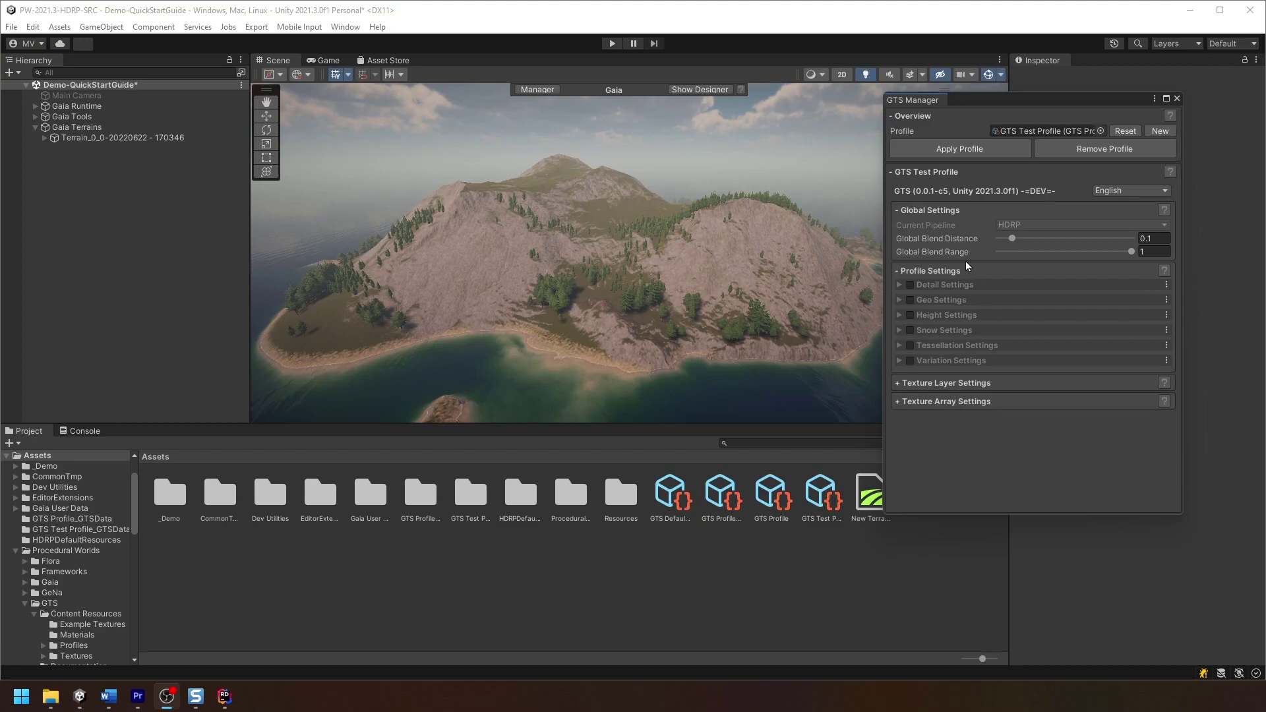
Step: Expand Texture Layer Settings, review the layer list, and clear all GTS layers after confirming
click(947, 383)
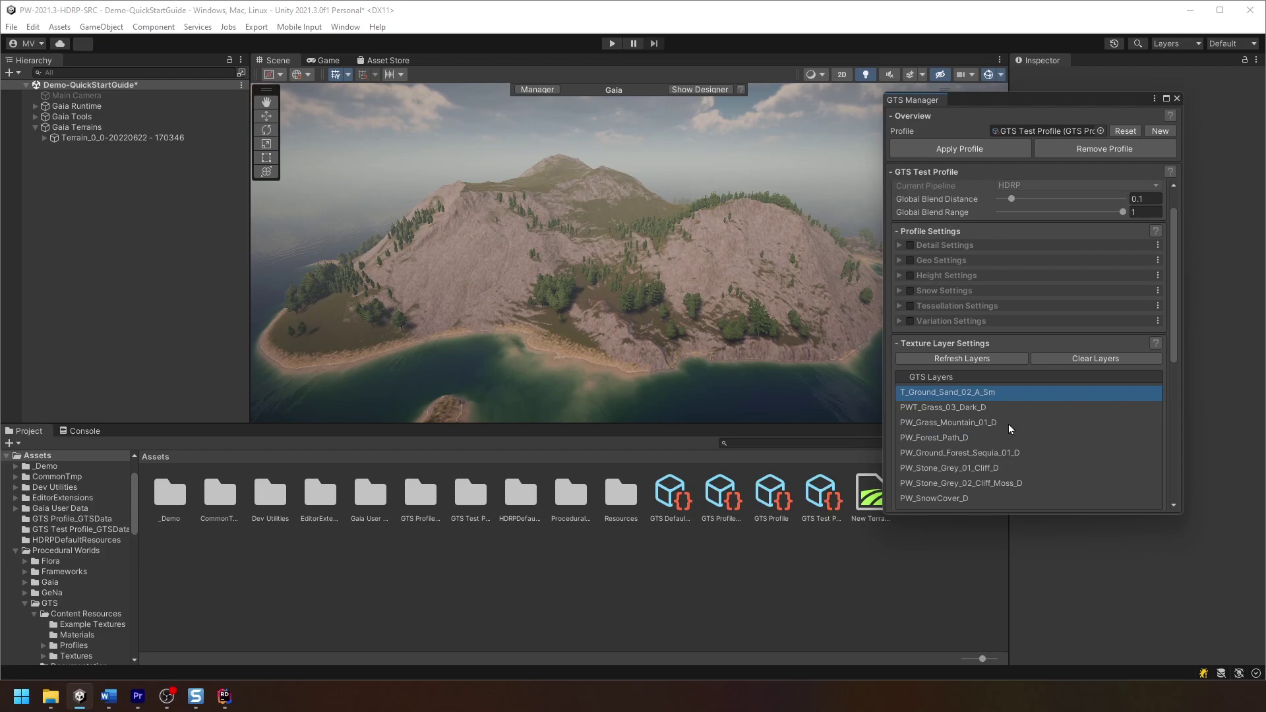
scroll(1005, 427, down, 3)
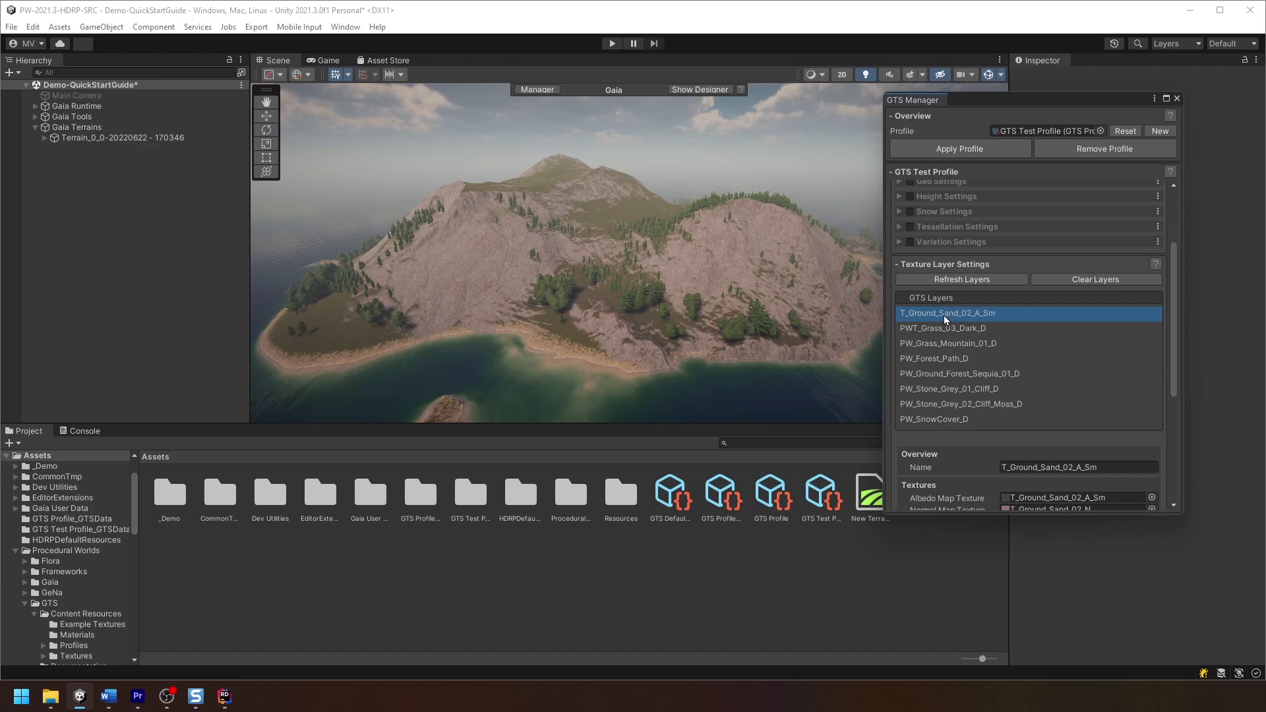
scroll(944, 358, down, 4)
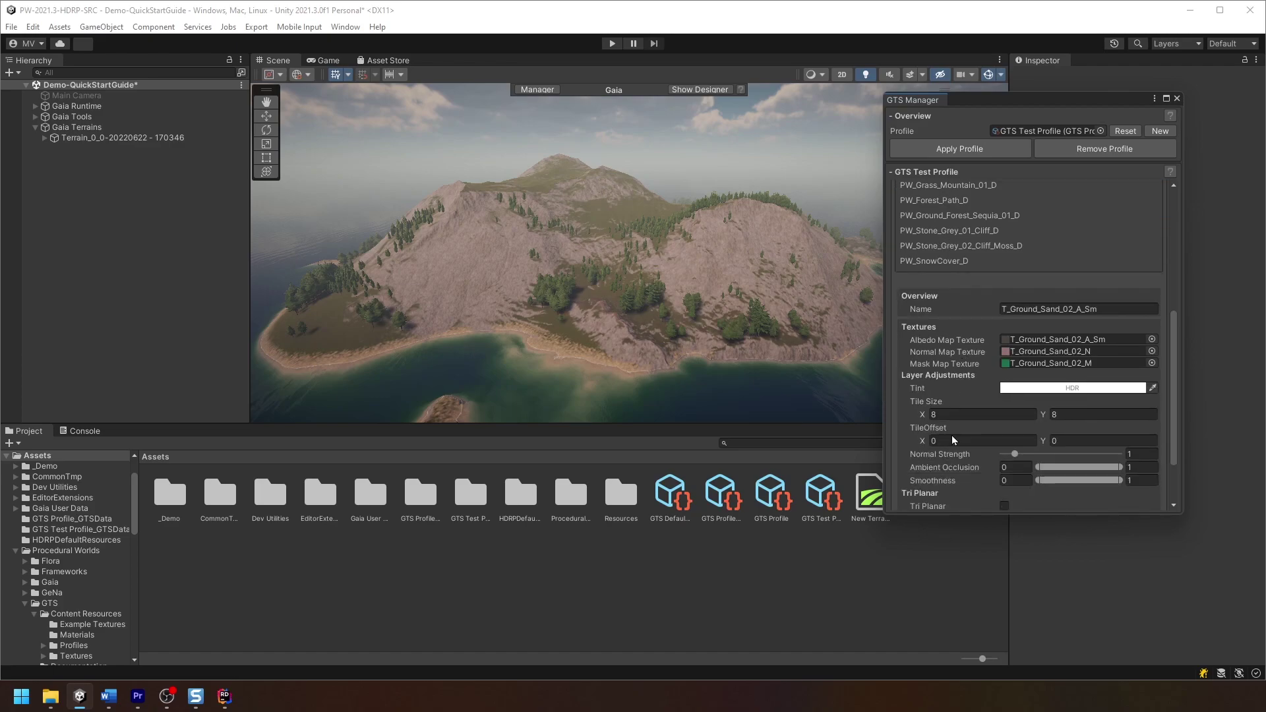
scroll(962, 354, up, 4)
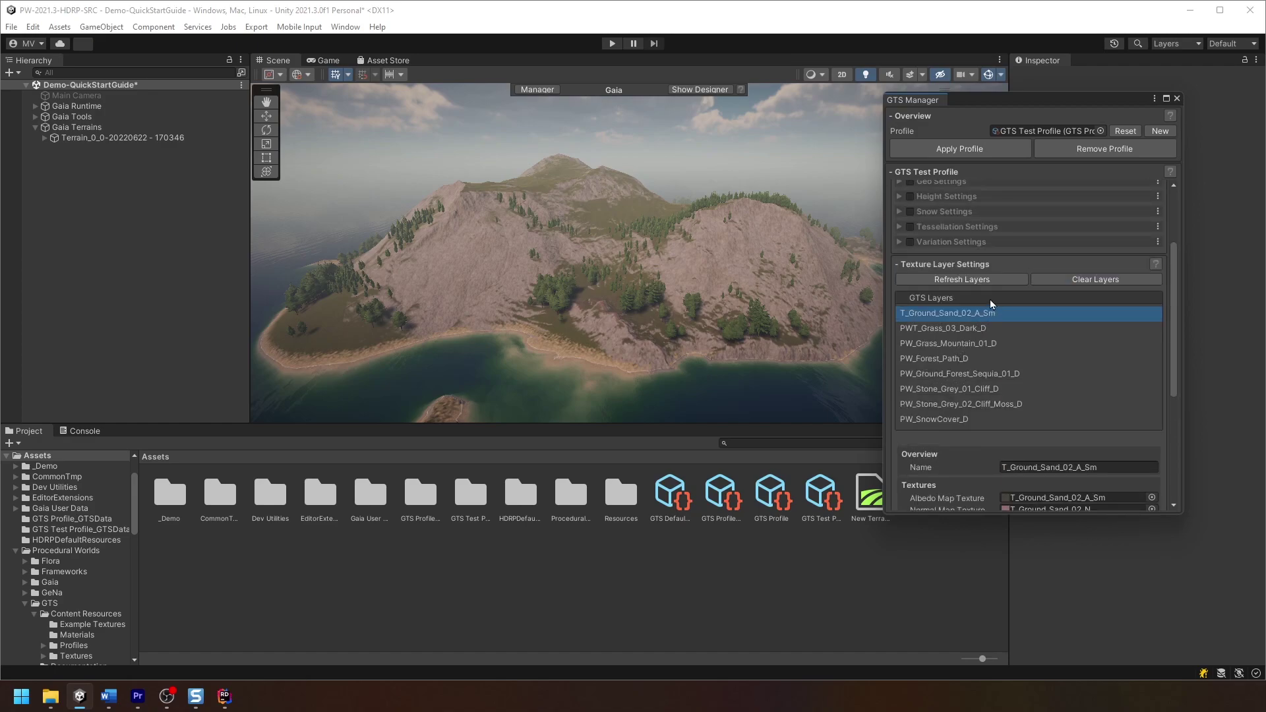
scroll(992, 304, up, 2)
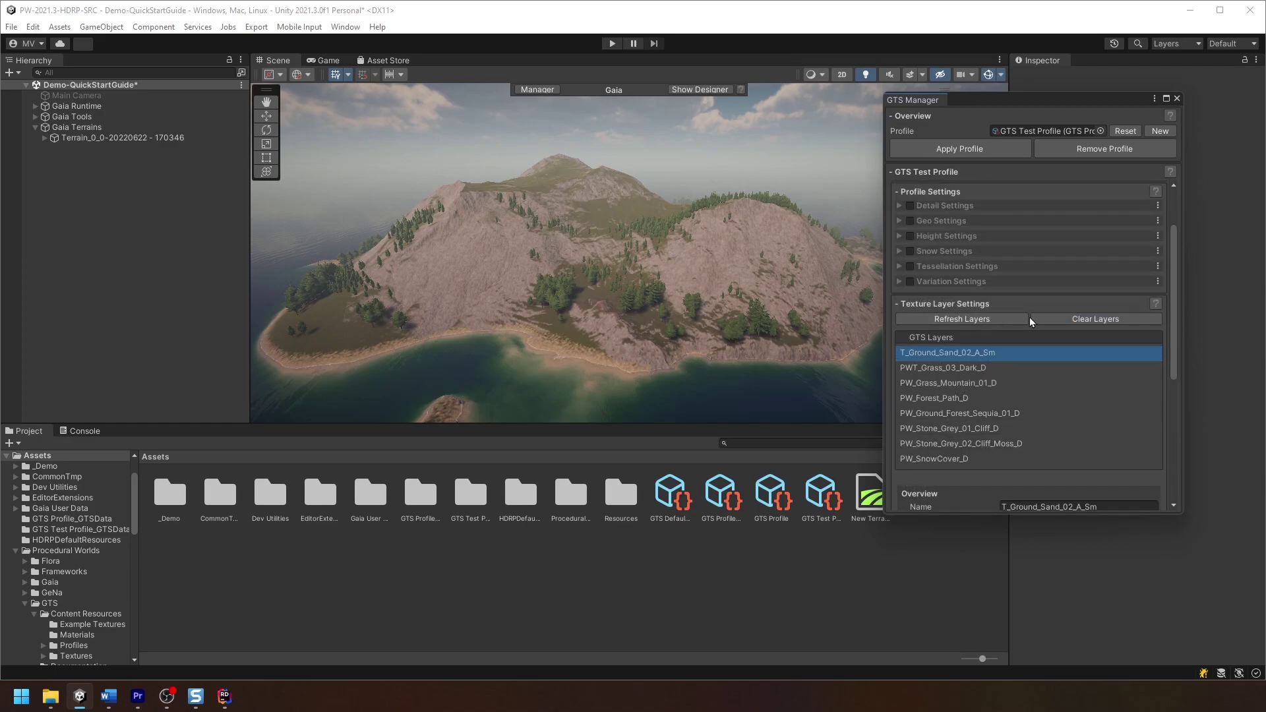
click(1095, 320)
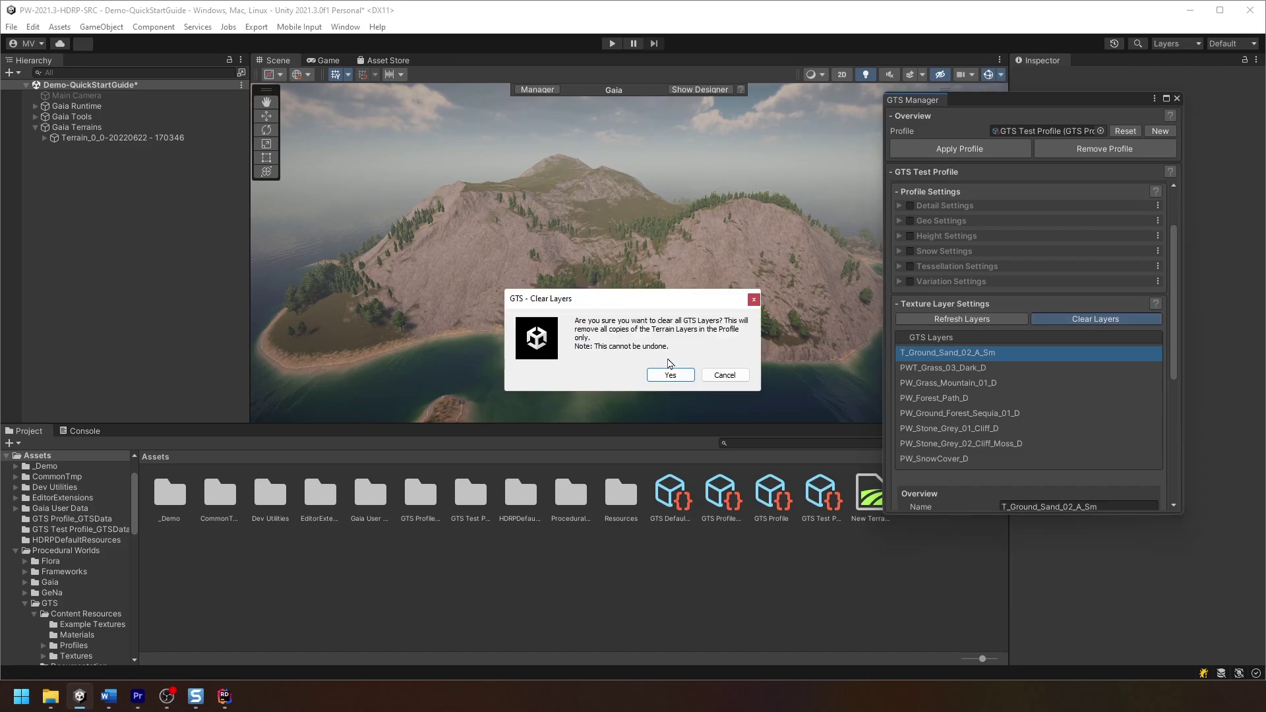
click(670, 373)
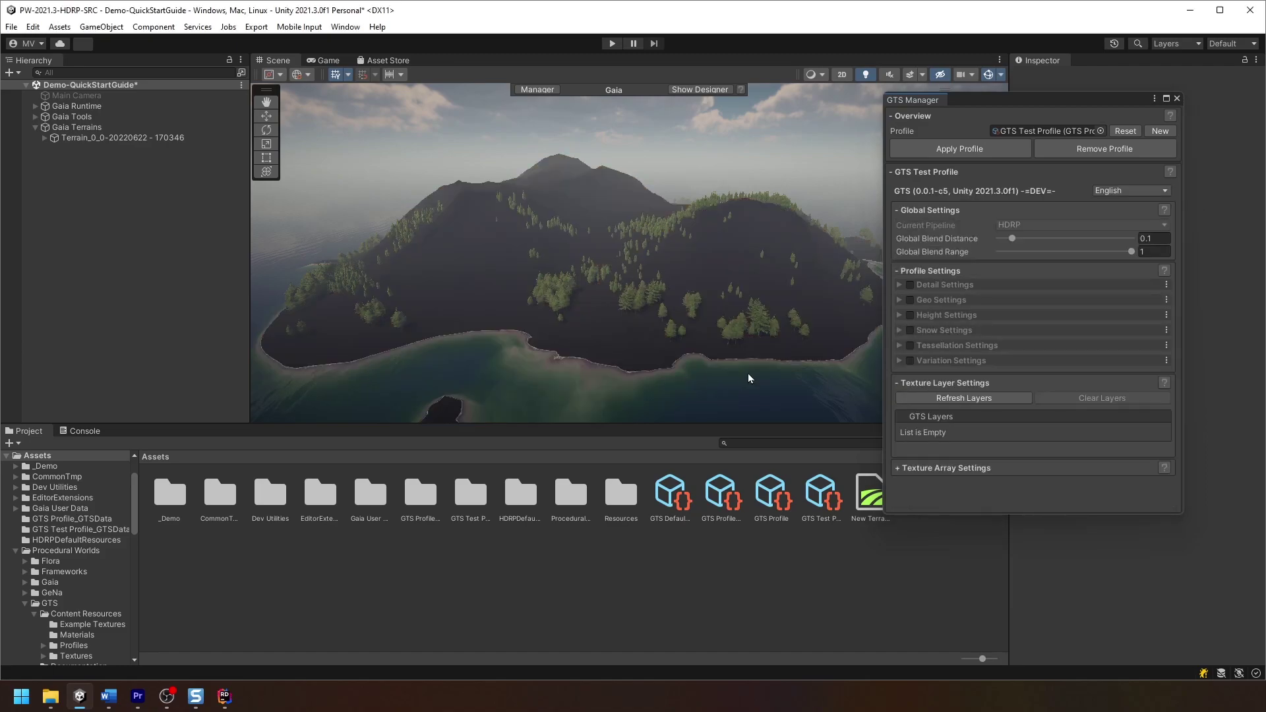
Step: Reload the GTS layers from the terrain and turn on height blending for the profile
click(947, 399)
scroll(950, 402, down, 2)
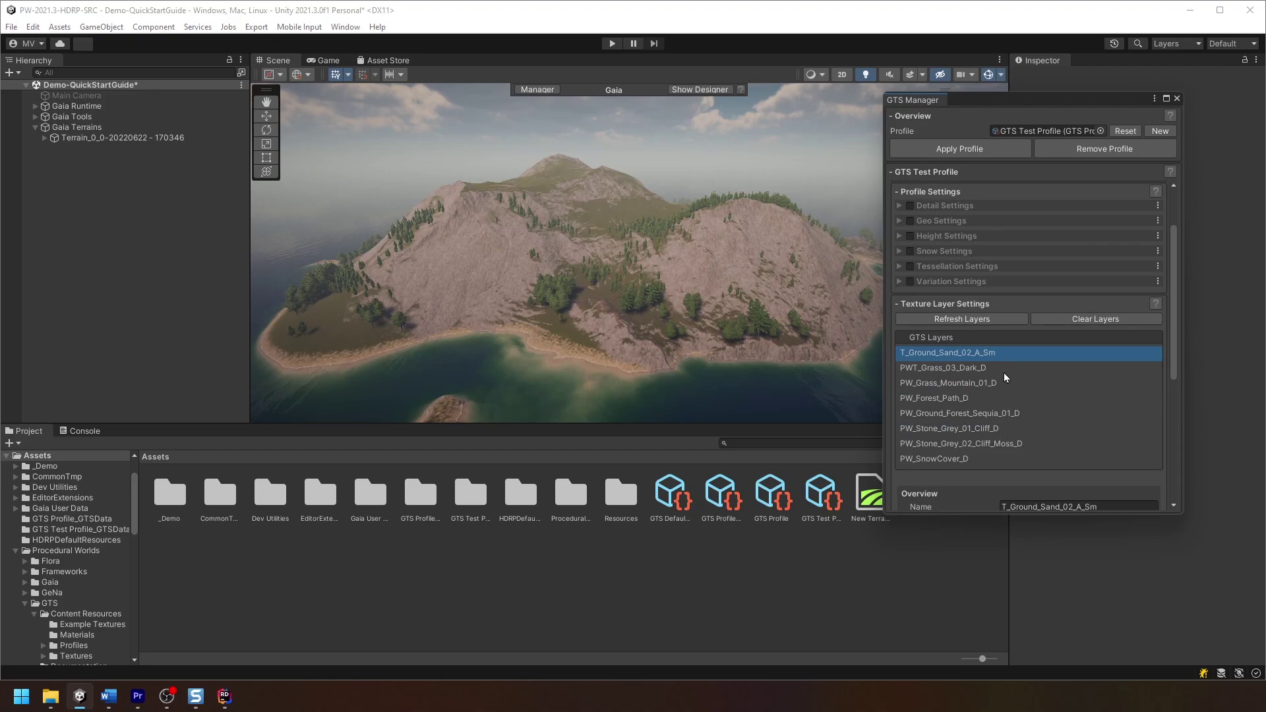
scroll(1005, 377, down, 1)
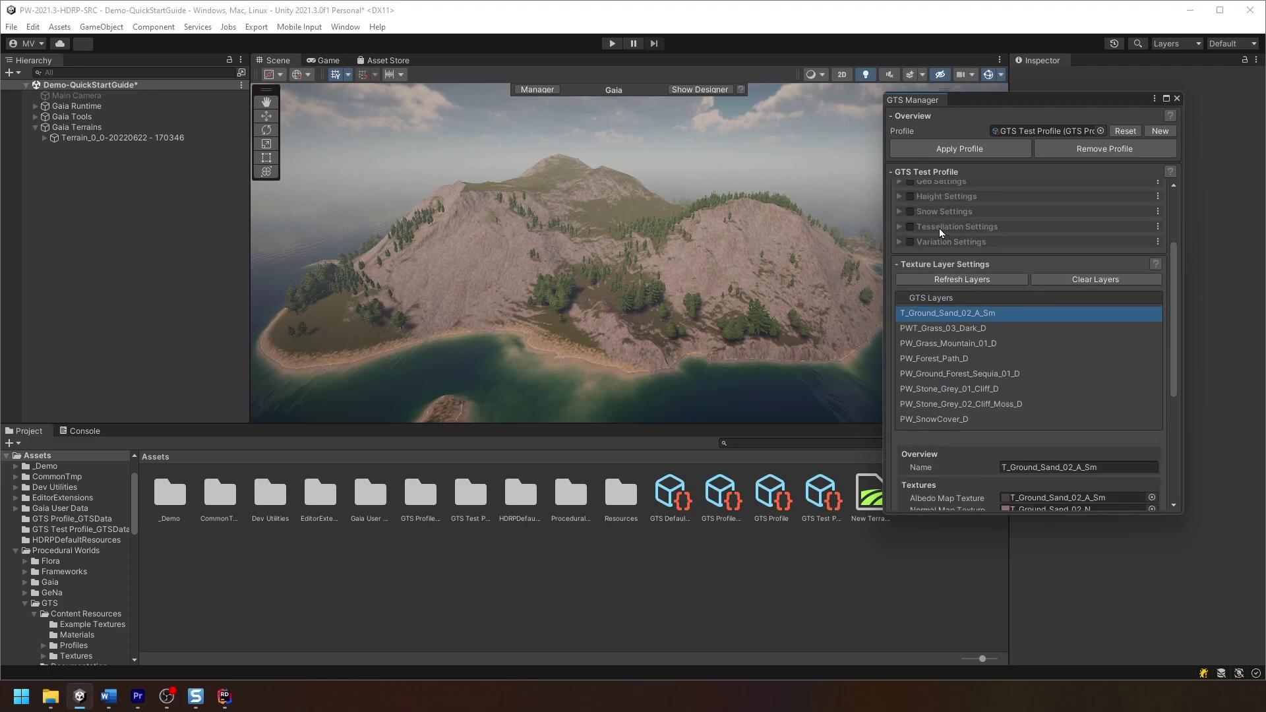
scroll(939, 240, up, 1)
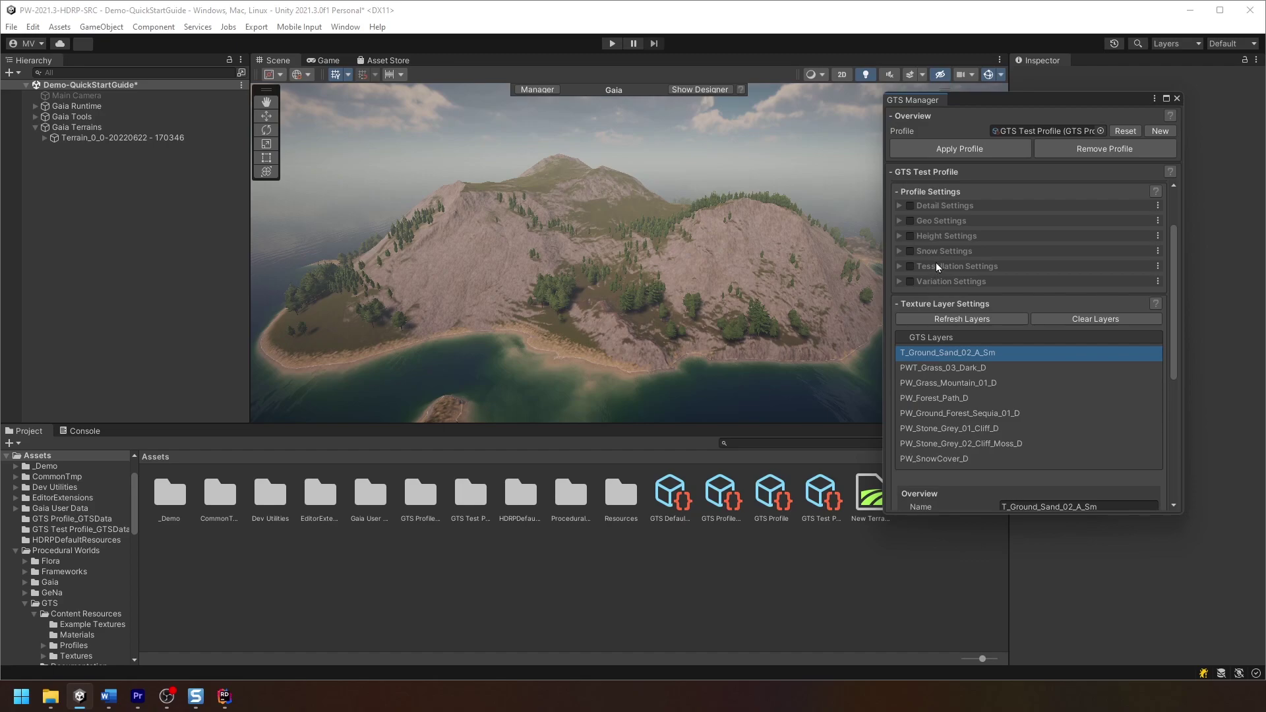
click(910, 236)
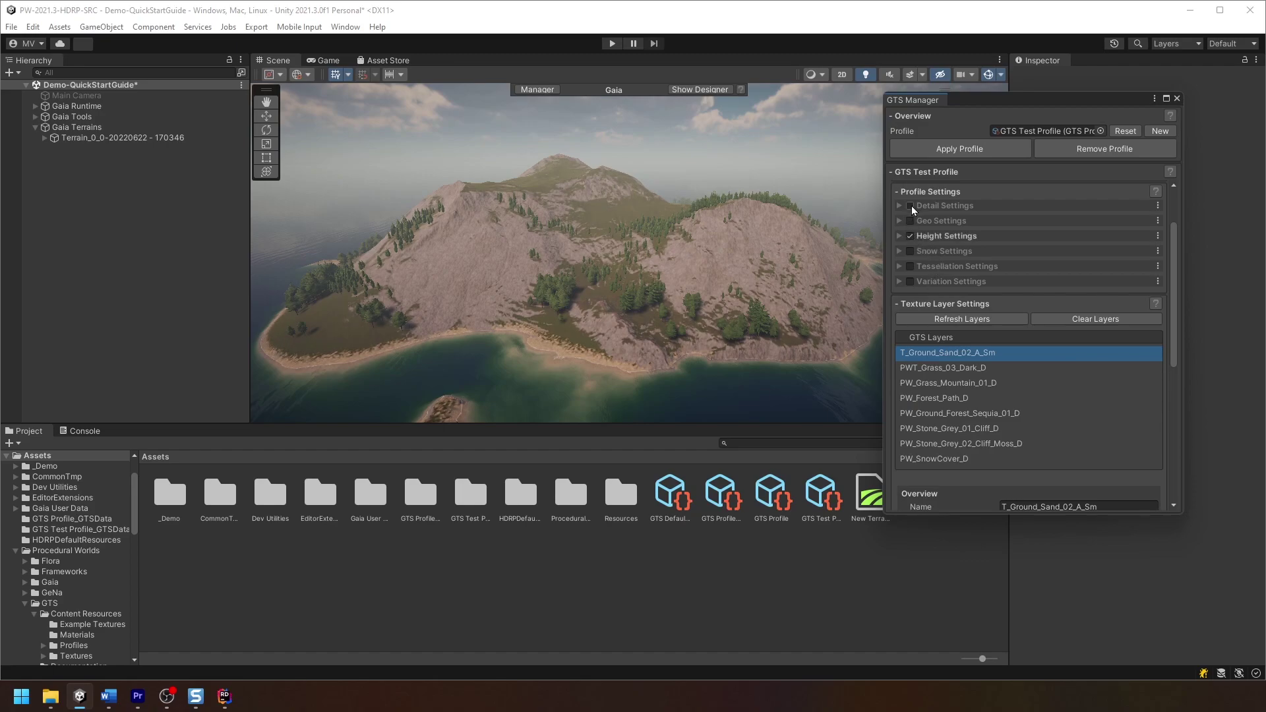
Step: Inspect the PWT_Grass_03_Dark_D and T_Ground_Sand_02_A_Sm layers, then enable the Geo strata feature
scroll(948, 402, down, 6)
scroll(948, 402, down, 2)
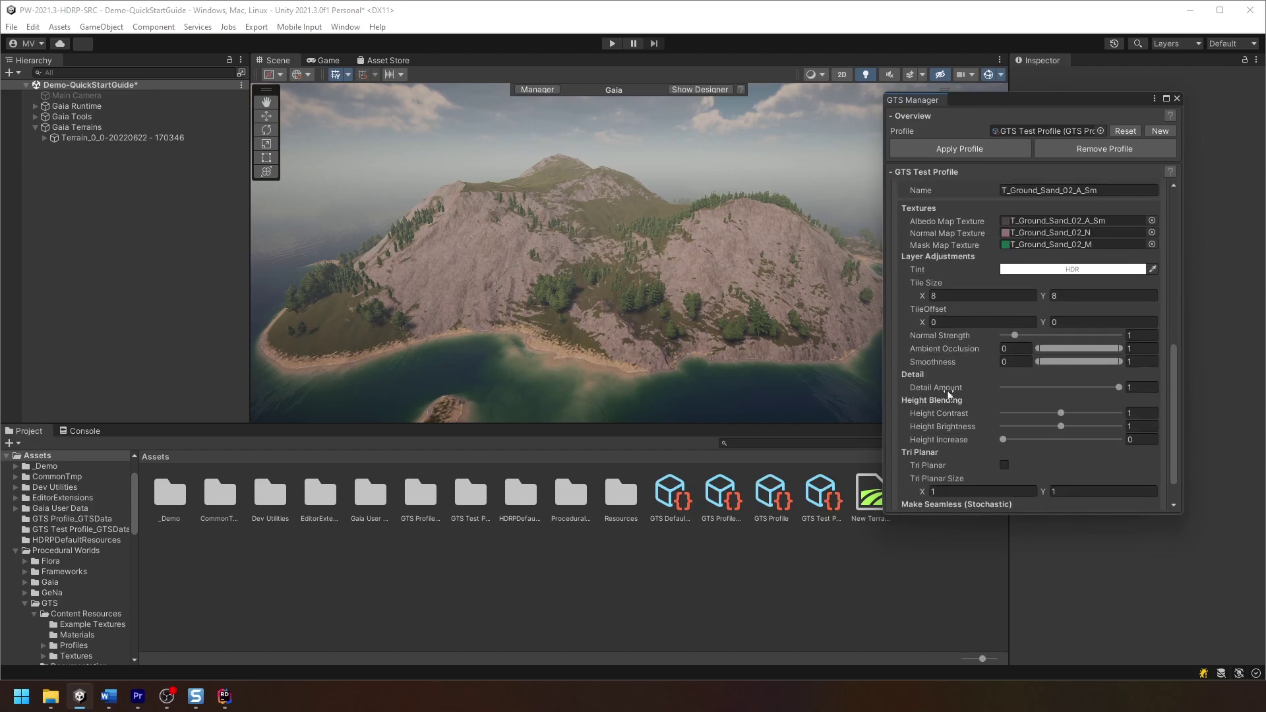
scroll(919, 324, up, 10)
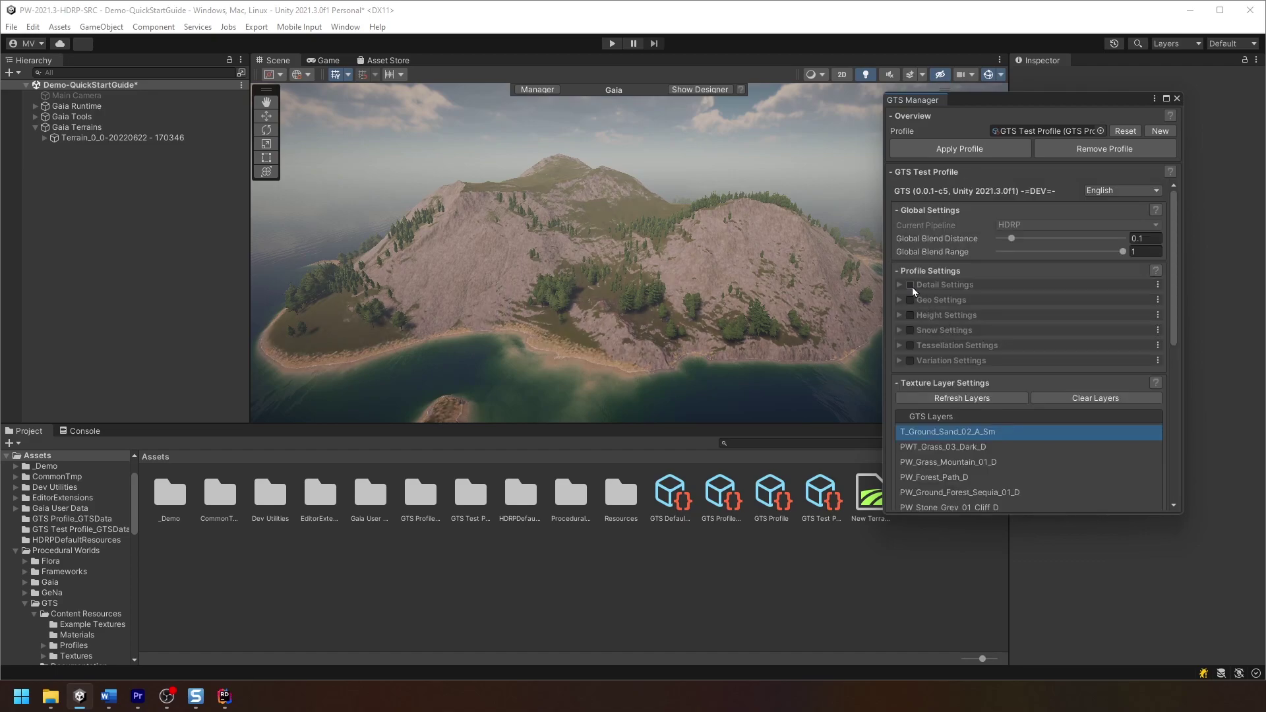
scroll(925, 307, down, 5)
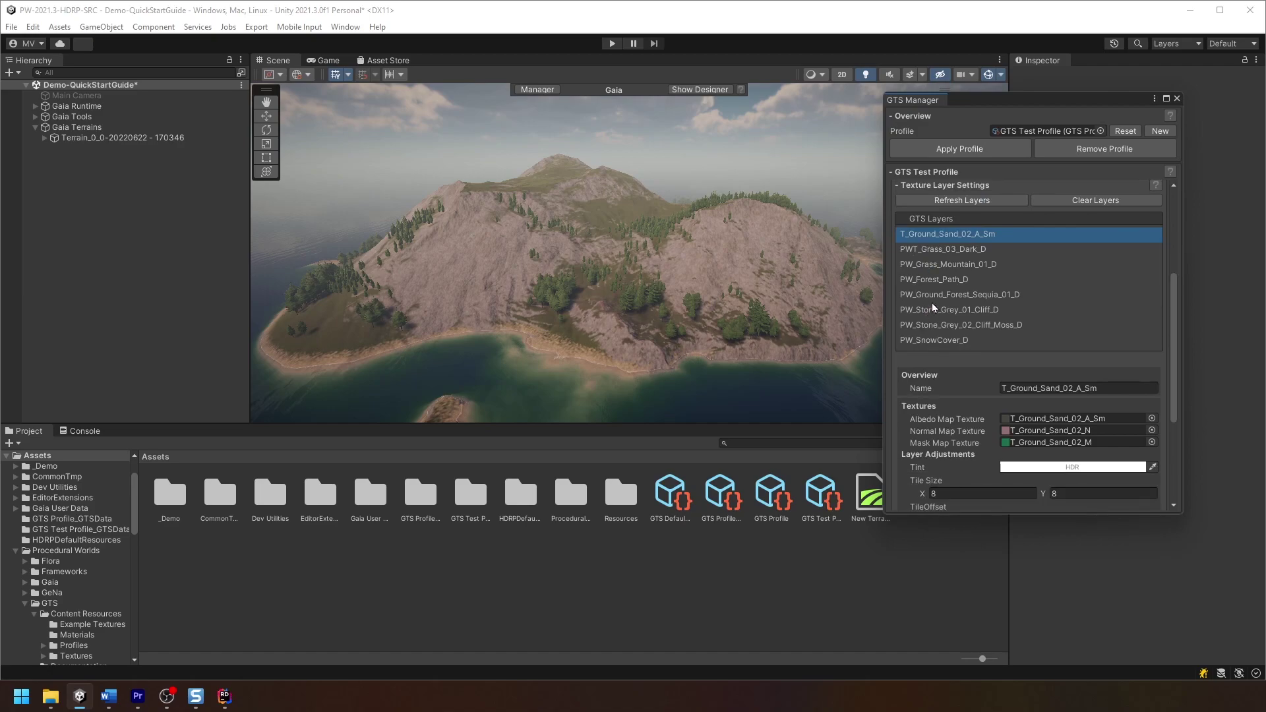
click(954, 253)
click(954, 240)
scroll(955, 290, down, 2)
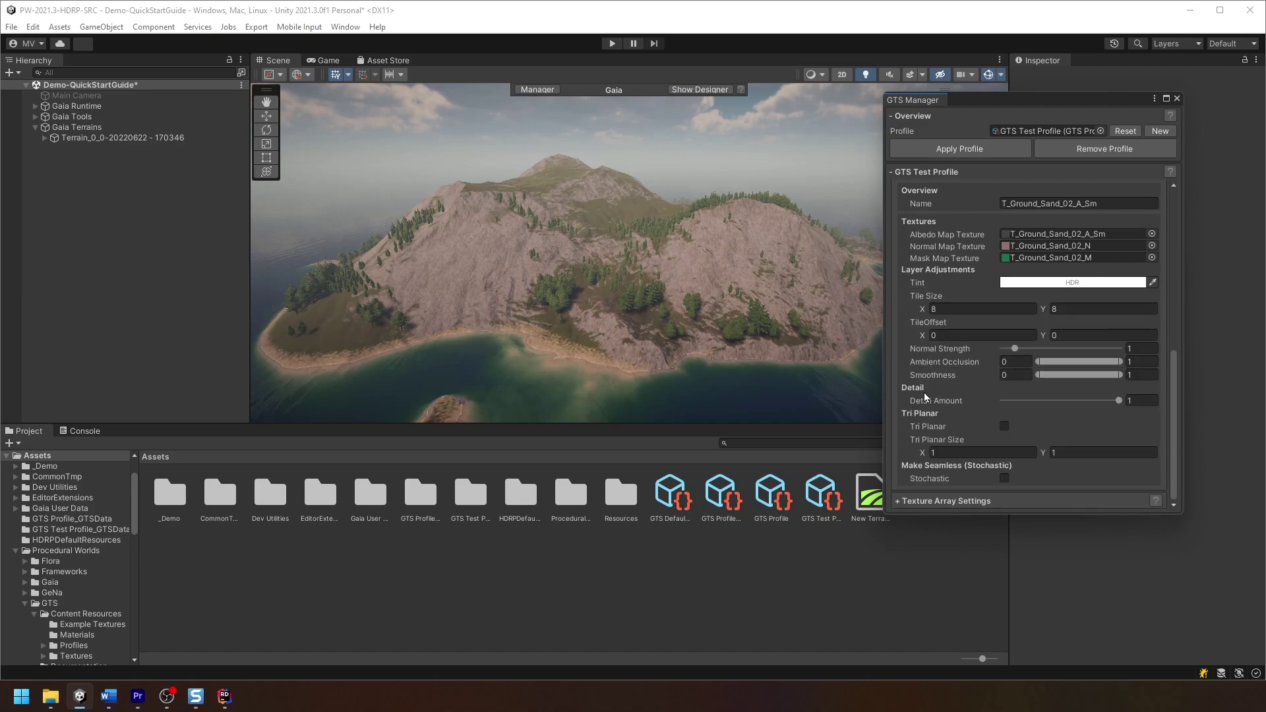
scroll(1032, 402, up, 7)
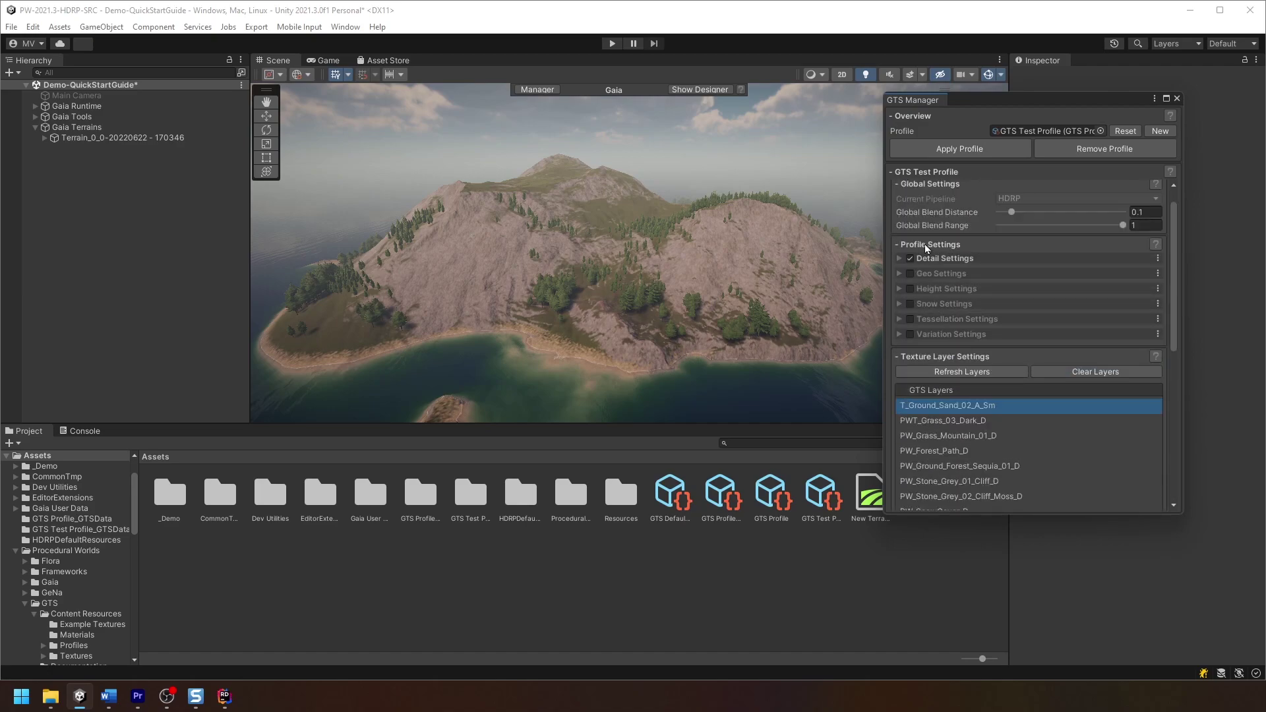
click(910, 273)
scroll(913, 396, down, 7)
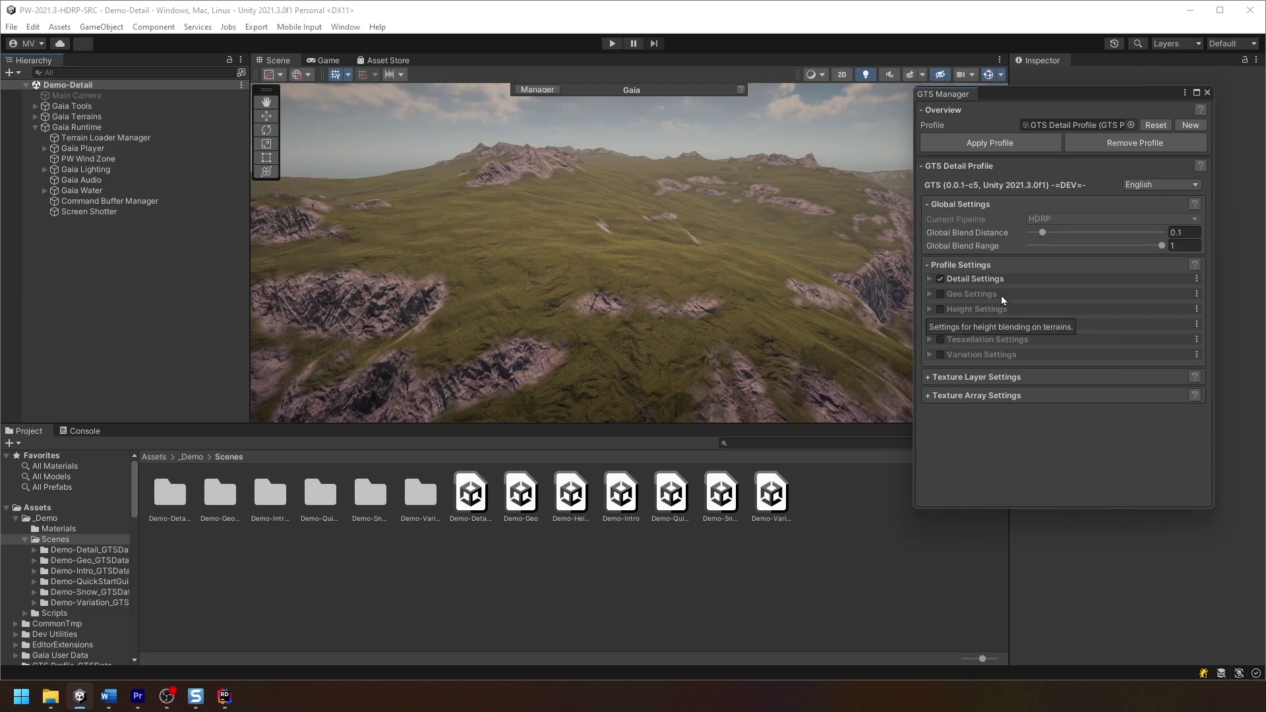
Step: Show setting descriptions, expand Detail Settings to review its options, then hide the descriptions again
click(1195, 266)
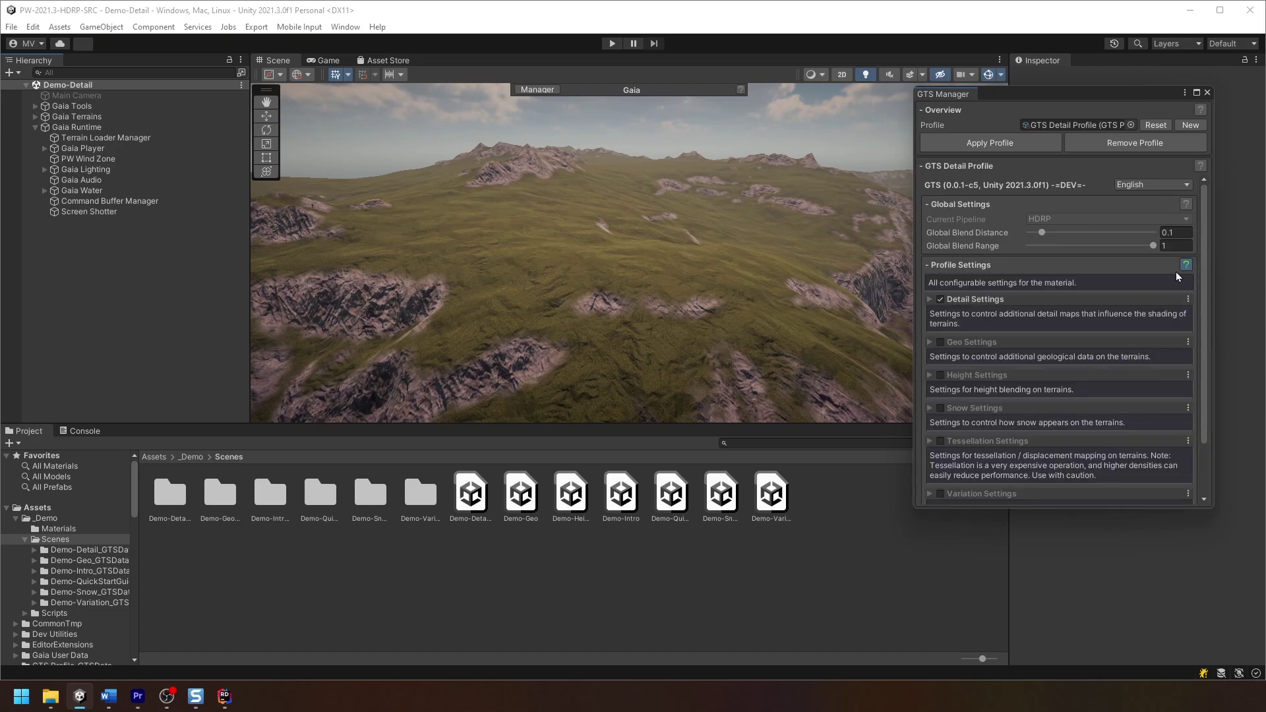
scroll(1040, 300, down, 3)
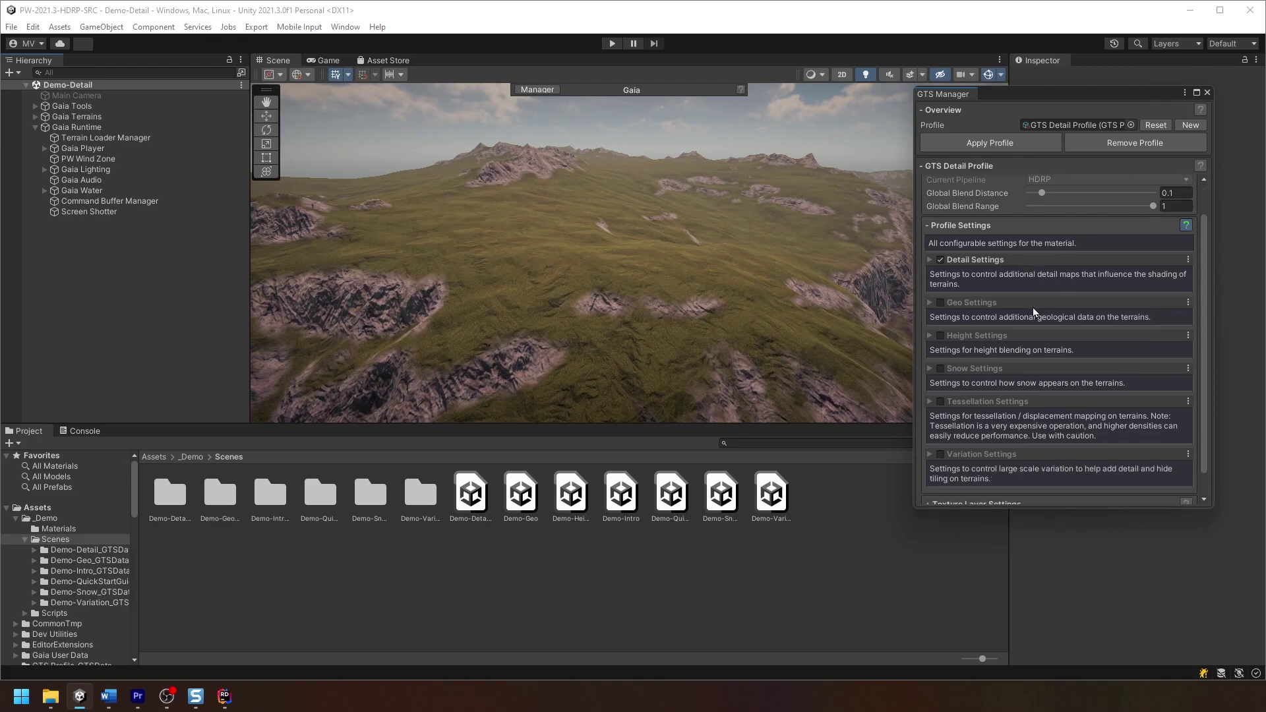
click(931, 232)
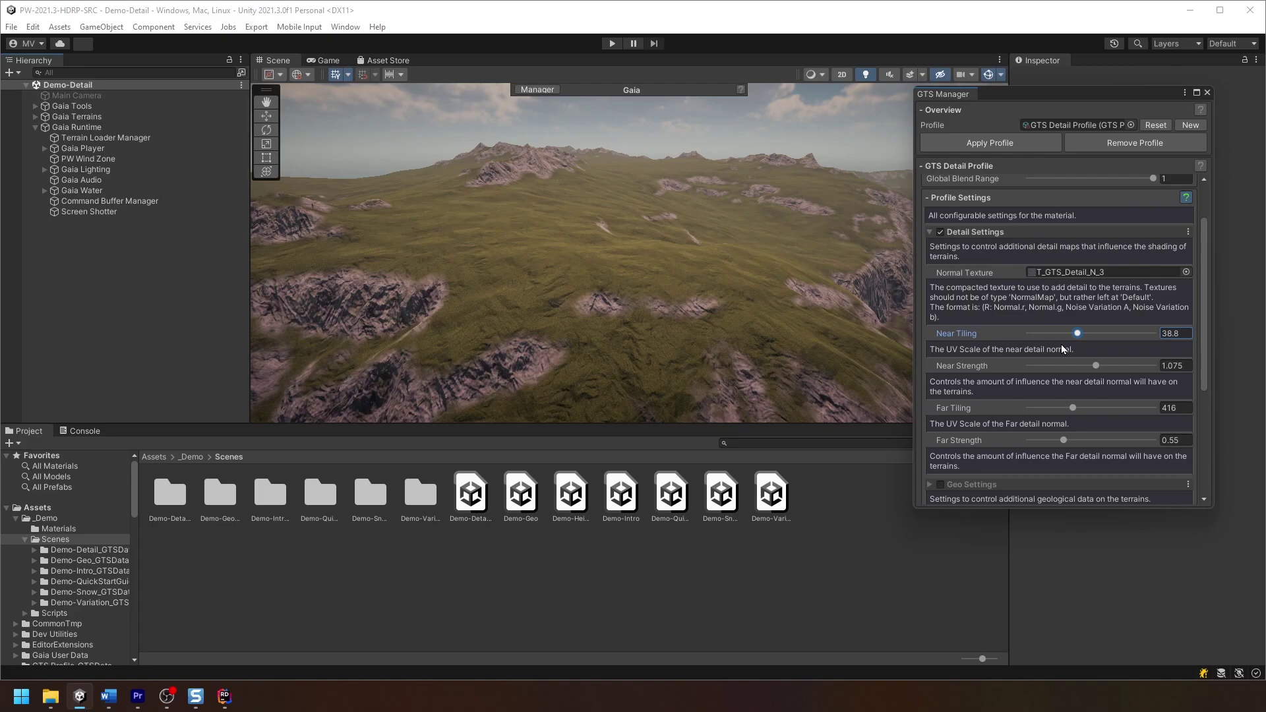
scroll(1061, 349, up, 3)
click(1194, 264)
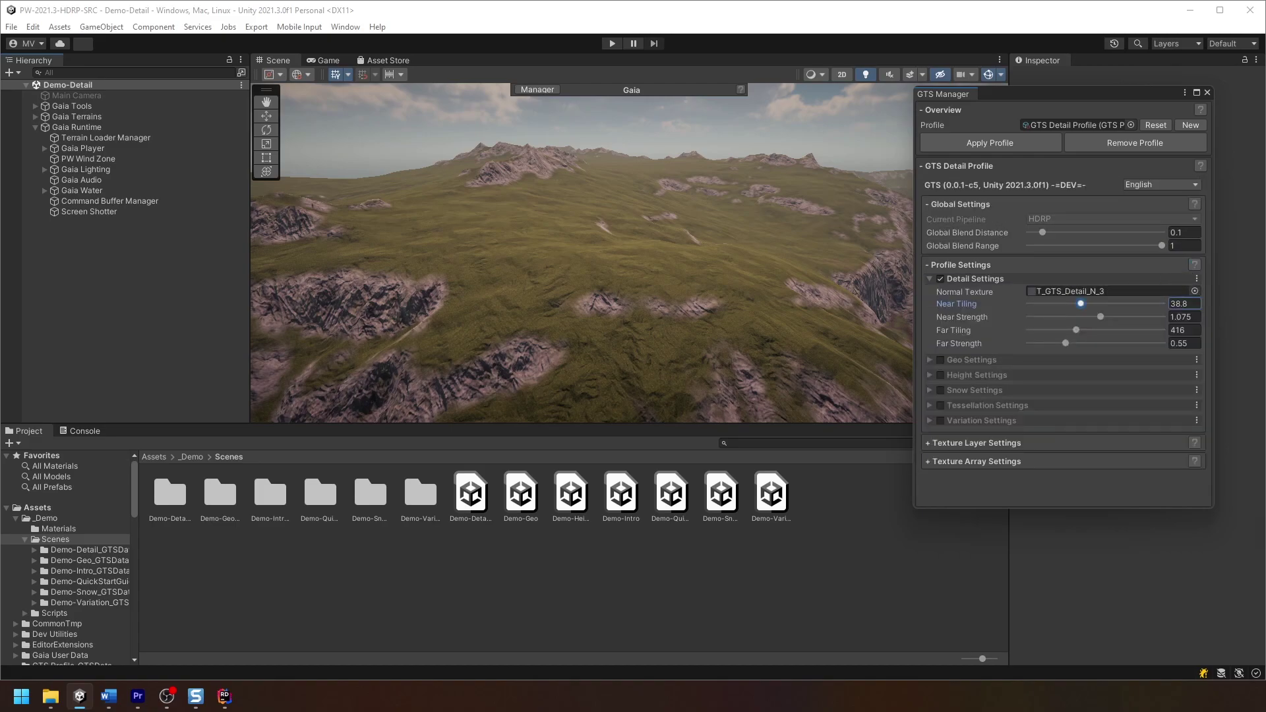
key(alt+Tab)
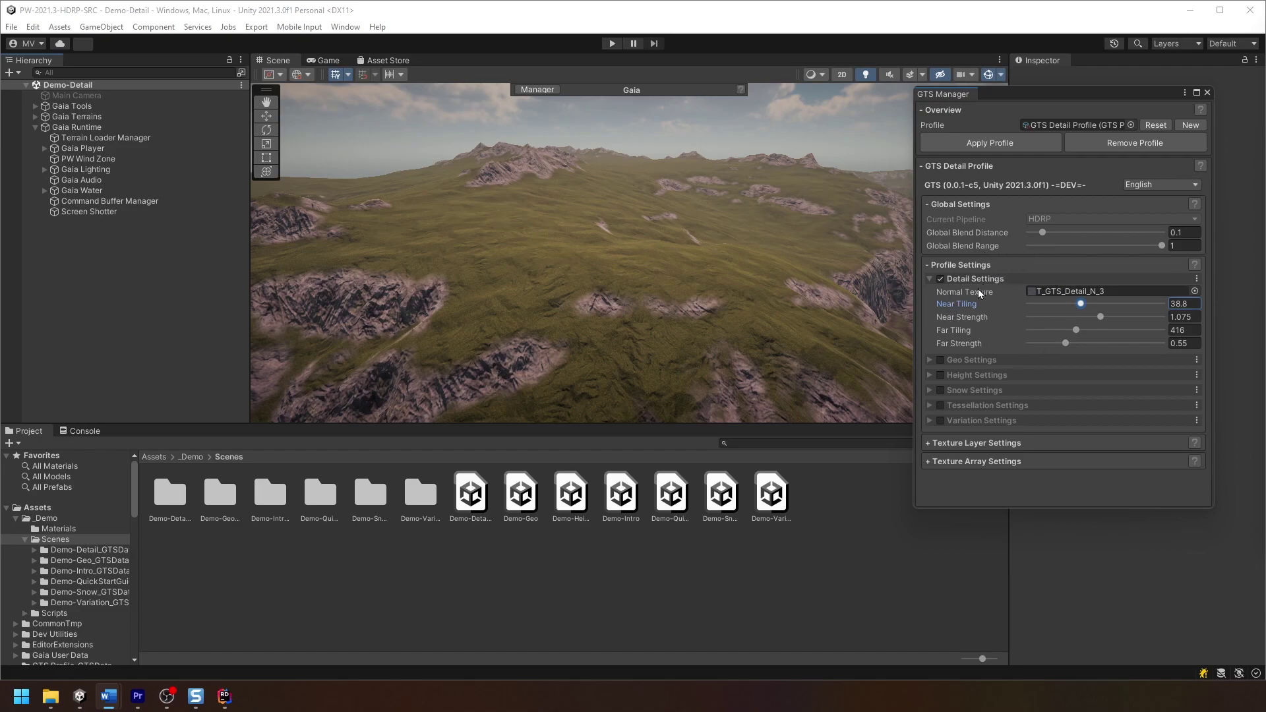
mouse_move(980, 294)
Step: Locate the detail normal texture, set near tiling to 39.8, raise near strength, and lower global blend distance to 0.02
click(1125, 291)
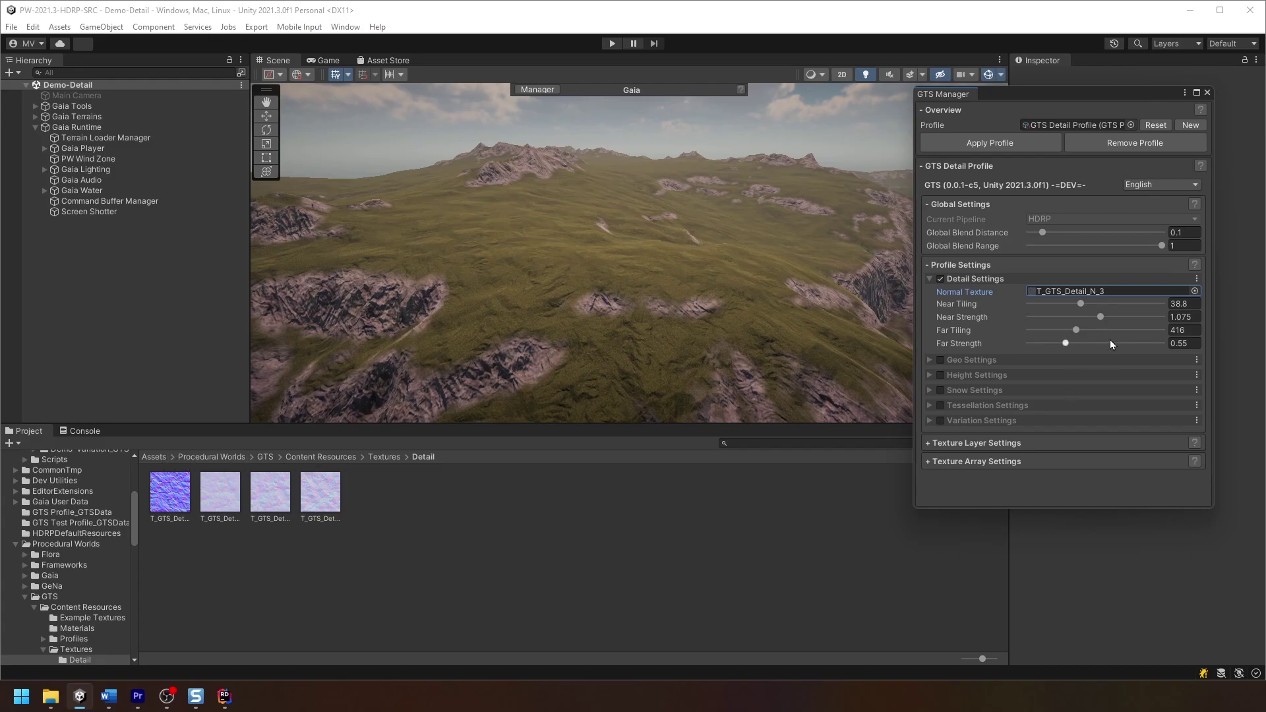
mouse_move(1078, 303)
mouse_down()
mouse_move(1063, 303)
mouse_move(1098, 306)
mouse_move(1070, 306)
mouse_move(1087, 310)
mouse_up()
mouse_move(1101, 316)
mouse_down()
mouse_move(1051, 315)
mouse_move(1121, 321)
mouse_move(1047, 316)
mouse_move(1100, 323)
mouse_move(1074, 334)
mouse_move(1111, 330)
mouse_move(1067, 344)
mouse_move(1120, 345)
mouse_move(1083, 331)
mouse_up()
scroll(670, 331, down, 10)
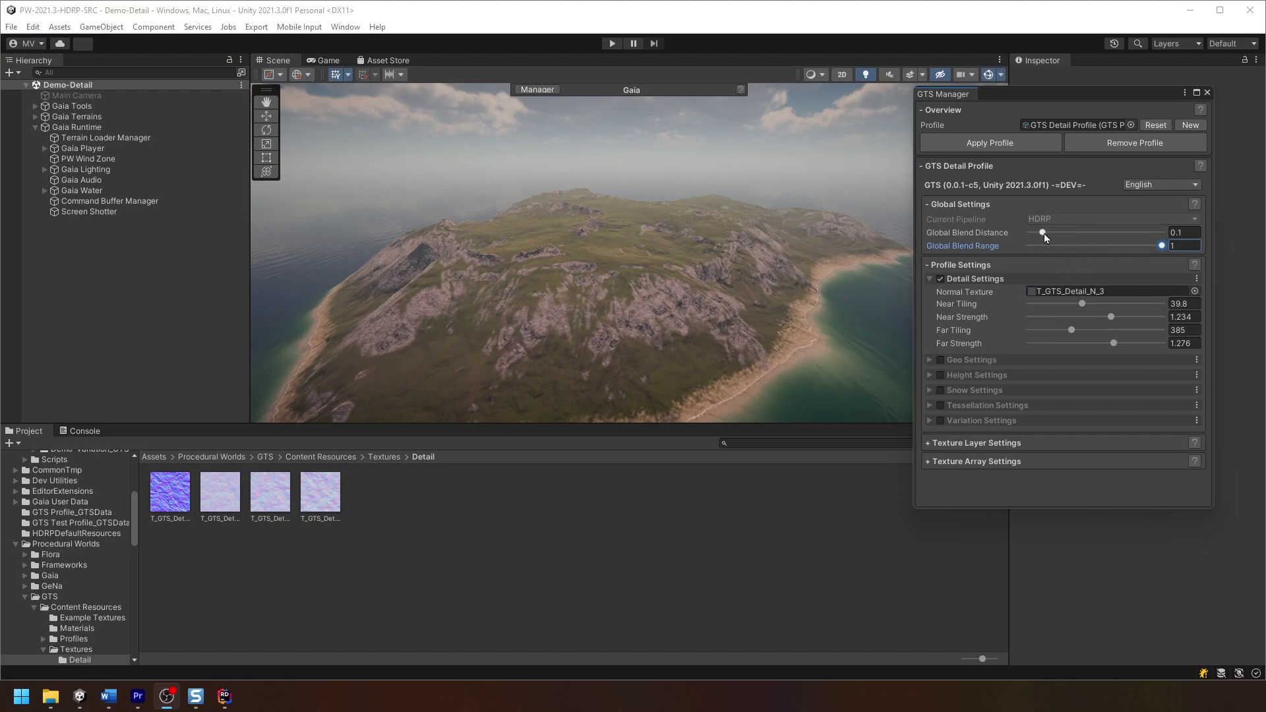
mouse_move(1043, 234)
mouse_down()
mouse_move(1063, 236)
mouse_move(1035, 239)
mouse_up()
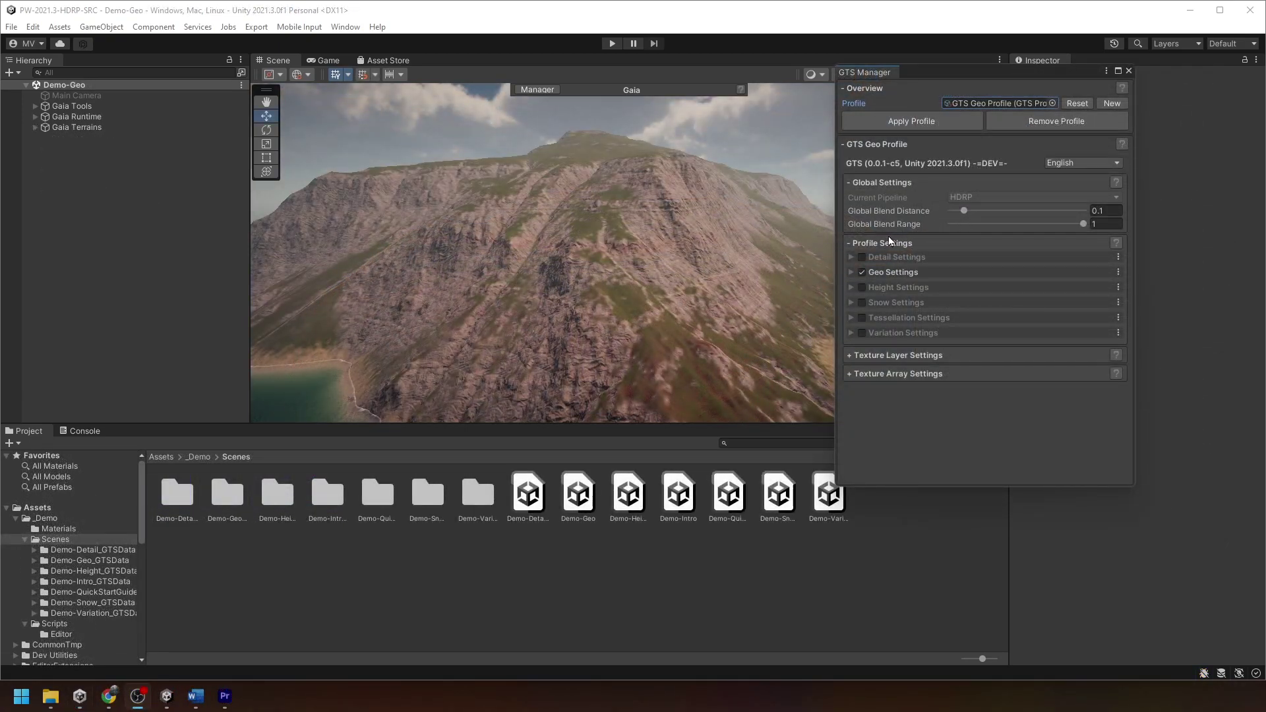
Step: Set geo Near Strength 0.166, Near Offset 0.074, Far Normal Strength 0.543 and Far Offset 0.032
click(898, 274)
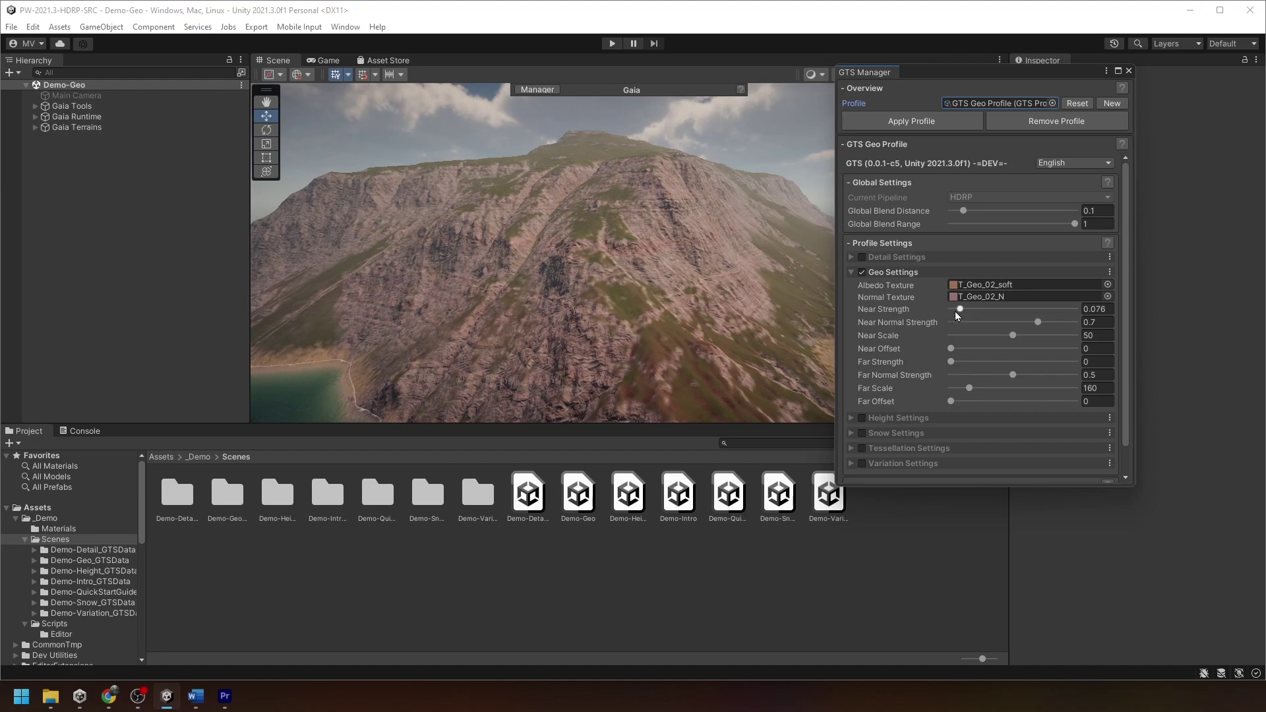
drag(960, 309, 1014, 338)
click(951, 348)
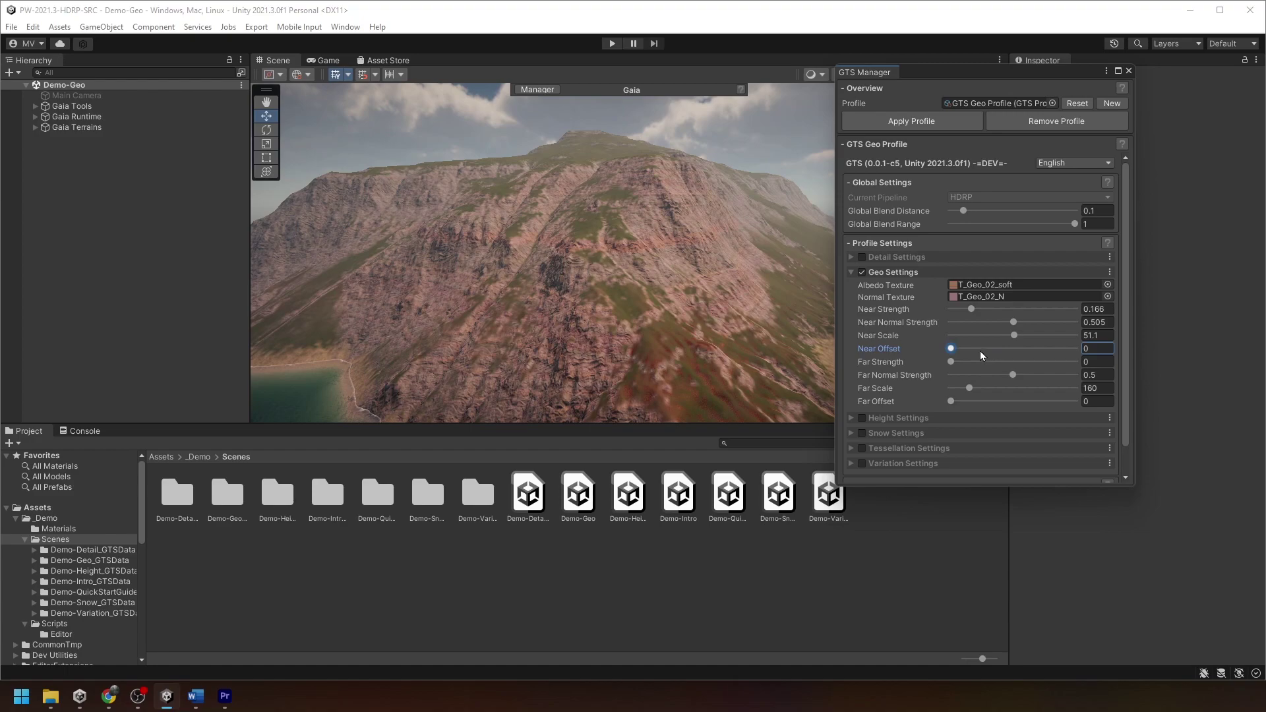
mouse_move(966, 349)
mouse_down()
mouse_move(994, 349)
mouse_move(941, 363)
mouse_move(960, 367)
mouse_up()
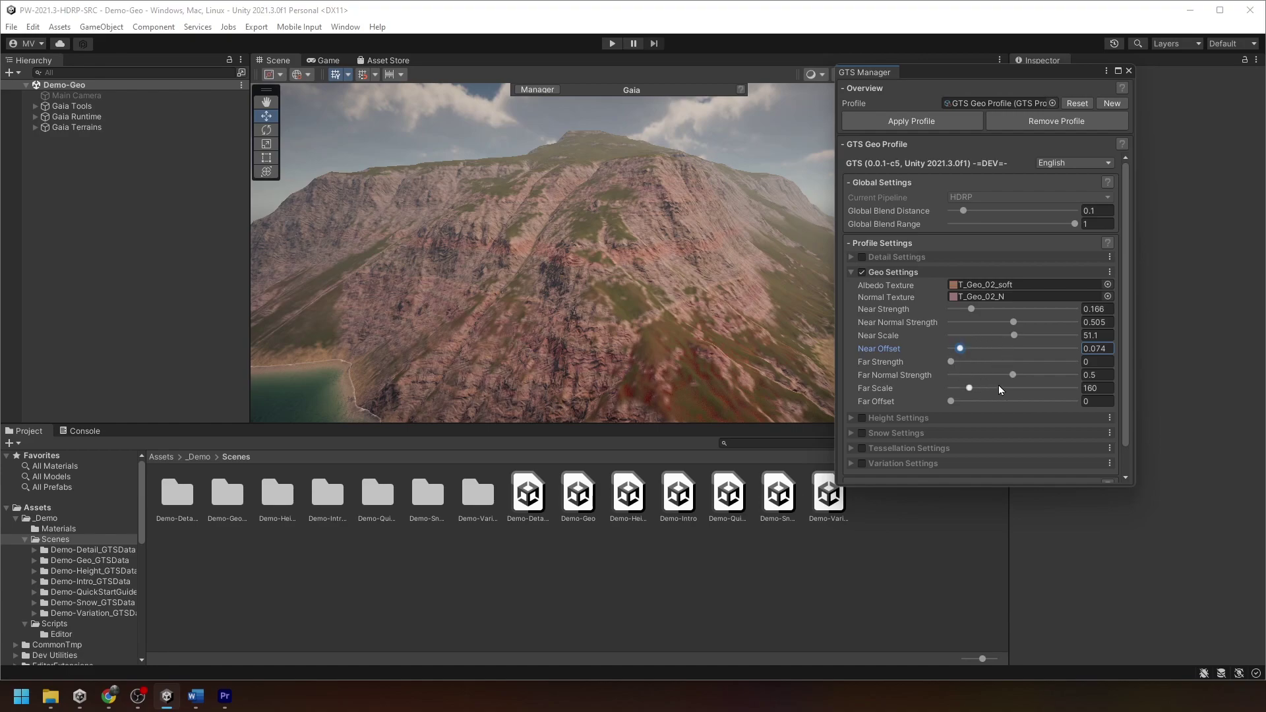
mouse_move(996, 374)
mouse_down()
mouse_move(976, 375)
mouse_move(1018, 374)
mouse_up()
mouse_move(961, 404)
mouse_down()
mouse_move(989, 405)
mouse_move(957, 402)
mouse_up()
alt+drag(573, 310, 602, 306)
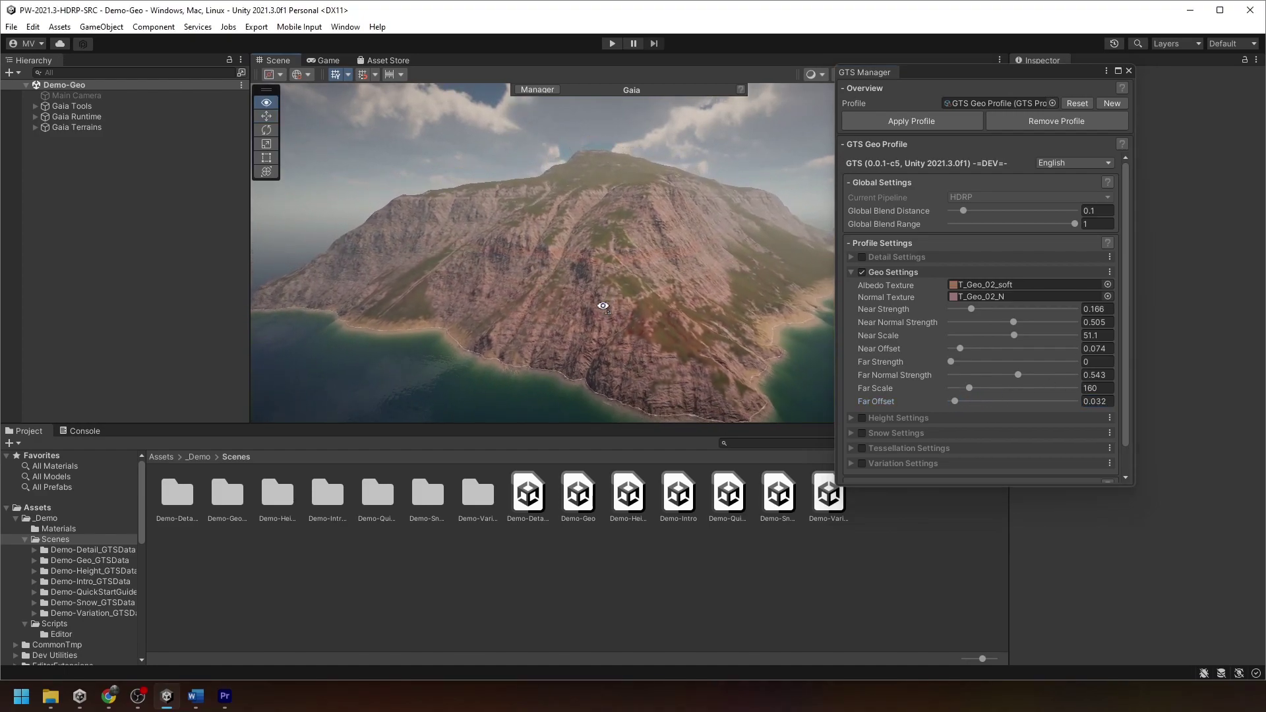
scroll(602, 306, up, 10)
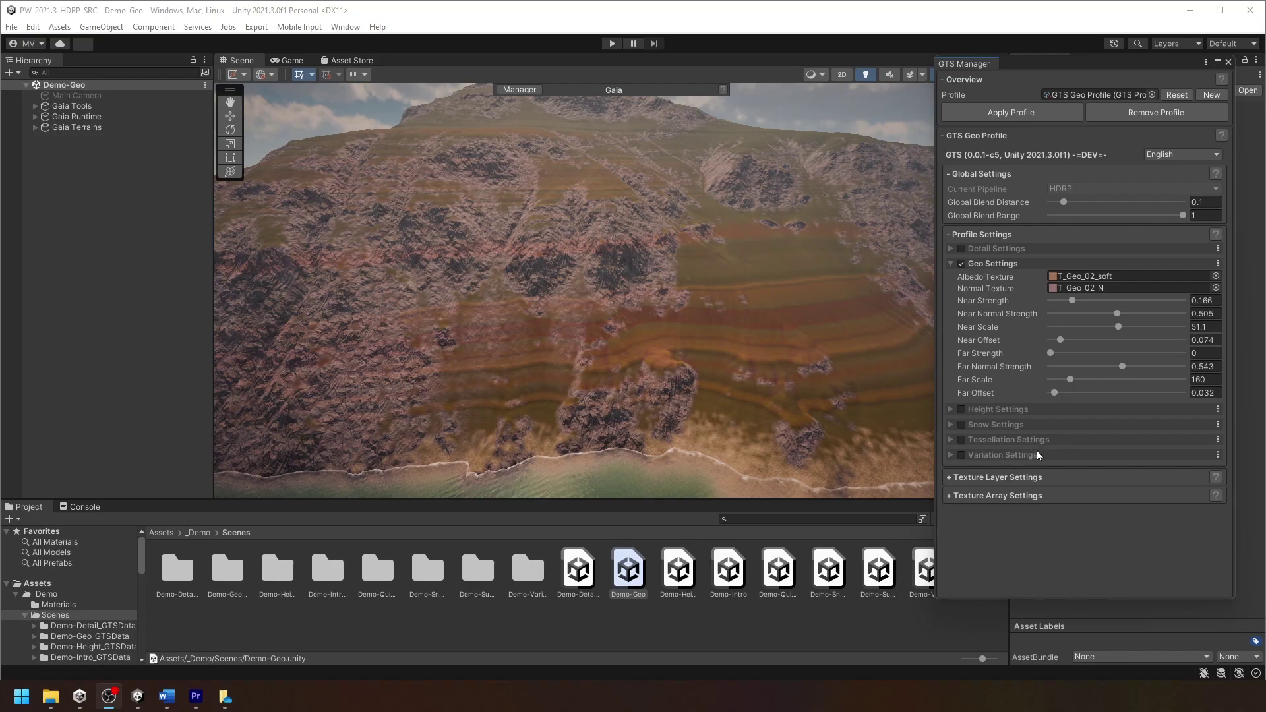
Step: Set the PWT_Grass_03_Dark_D layer's Geo Amount to 0 to remove geo banding
click(1002, 478)
scroll(1002, 462, down, 5)
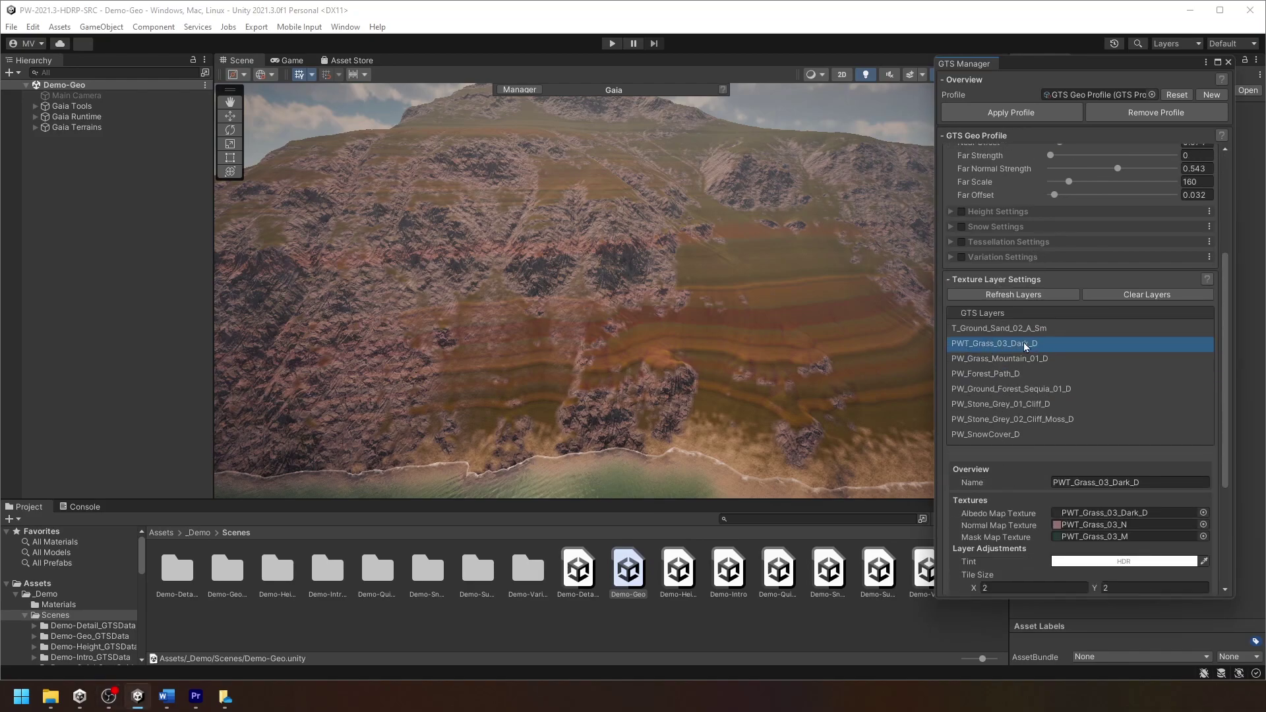
scroll(1025, 346, down, 5)
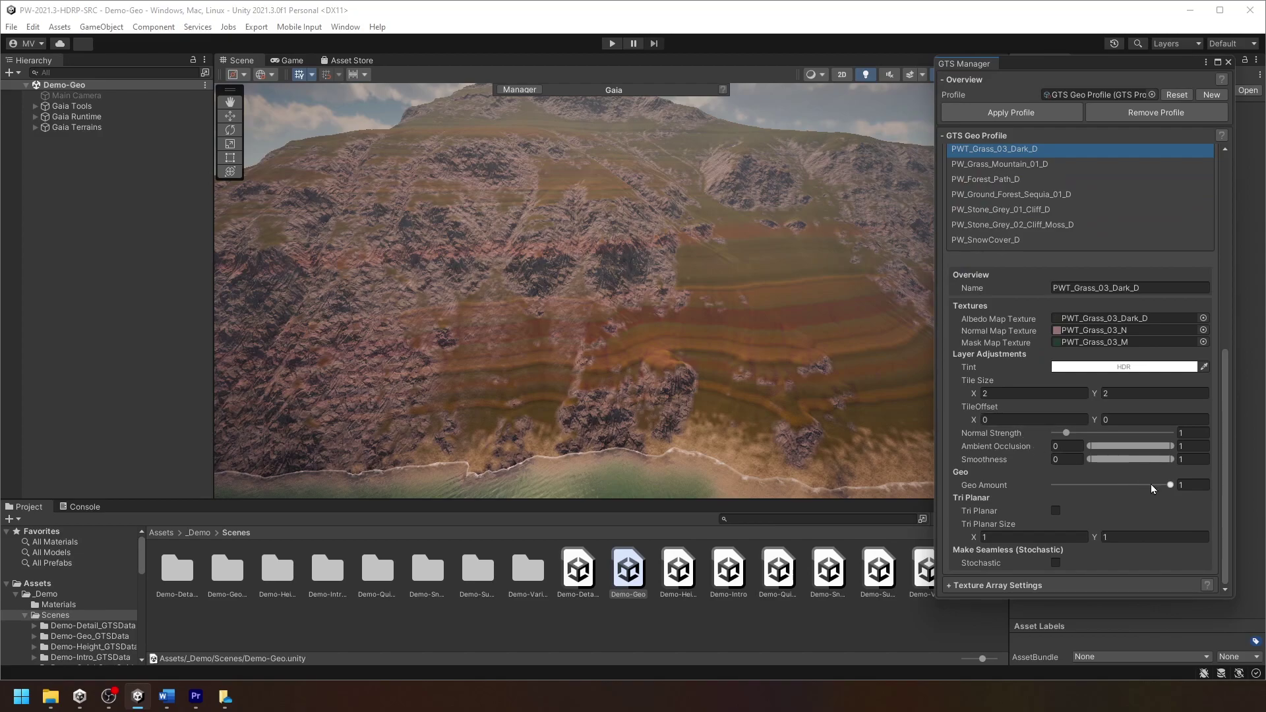
drag(1152, 488, 1012, 488)
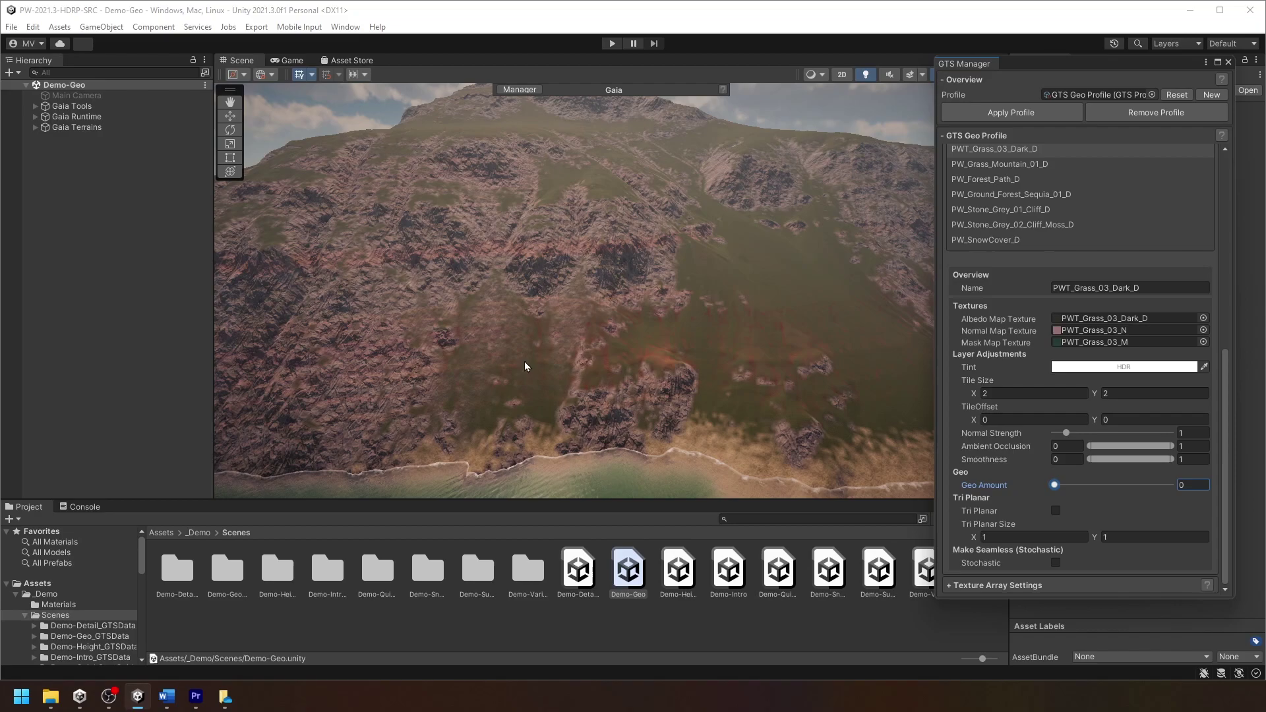
scroll(518, 350, up, 5)
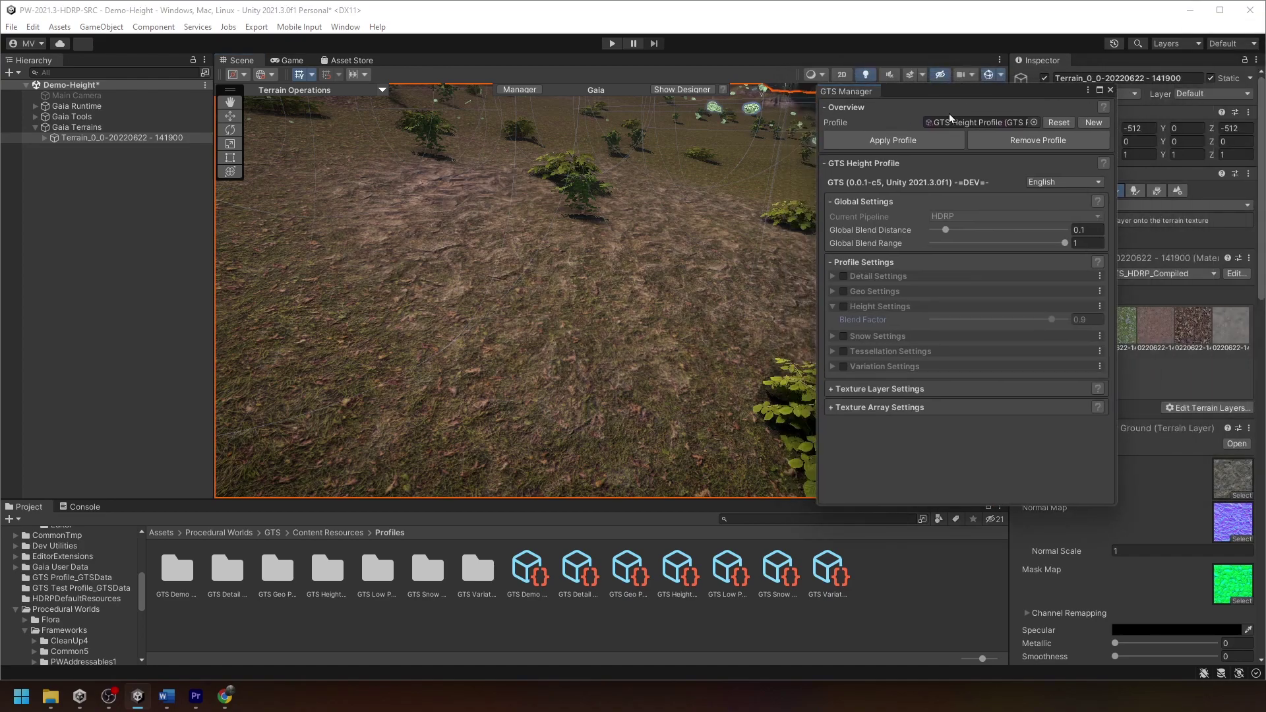
Step: Enable height blending at Blend Factor 0.9 and refresh the Height profile's texture layers
click(844, 306)
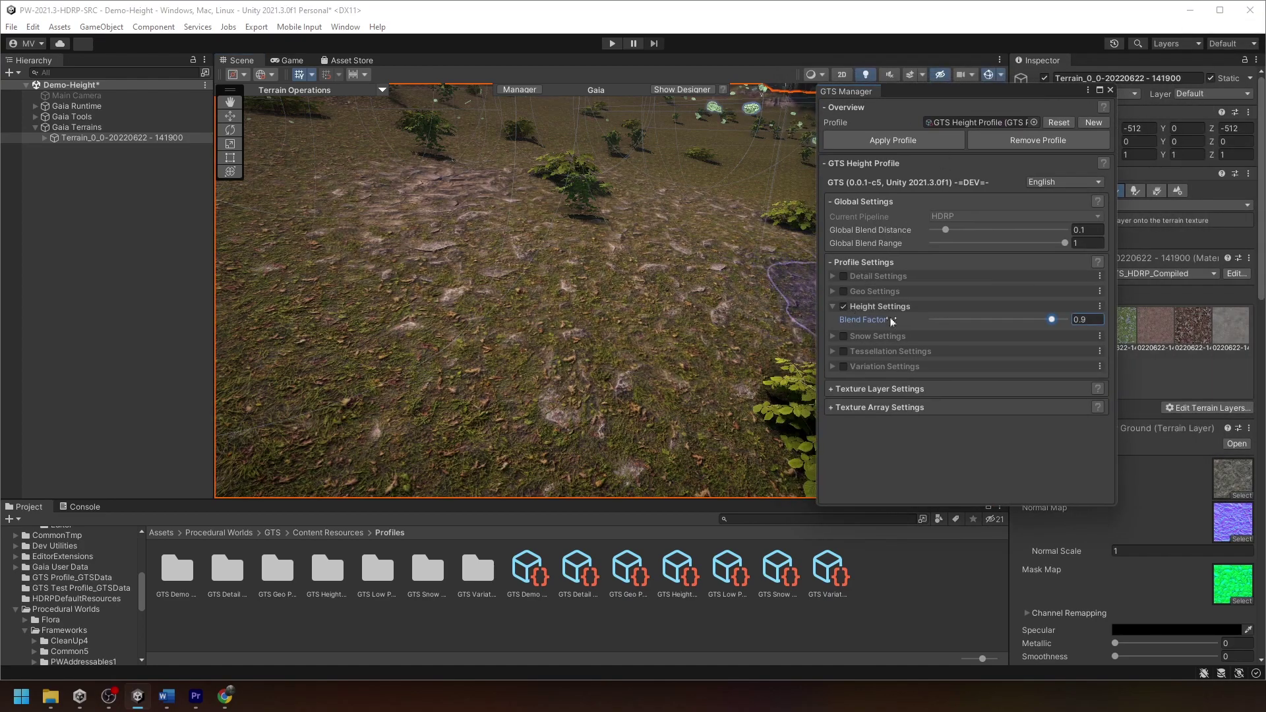
mouse_move(1052, 320)
mouse_down()
mouse_move(946, 323)
mouse_move(1059, 323)
mouse_up()
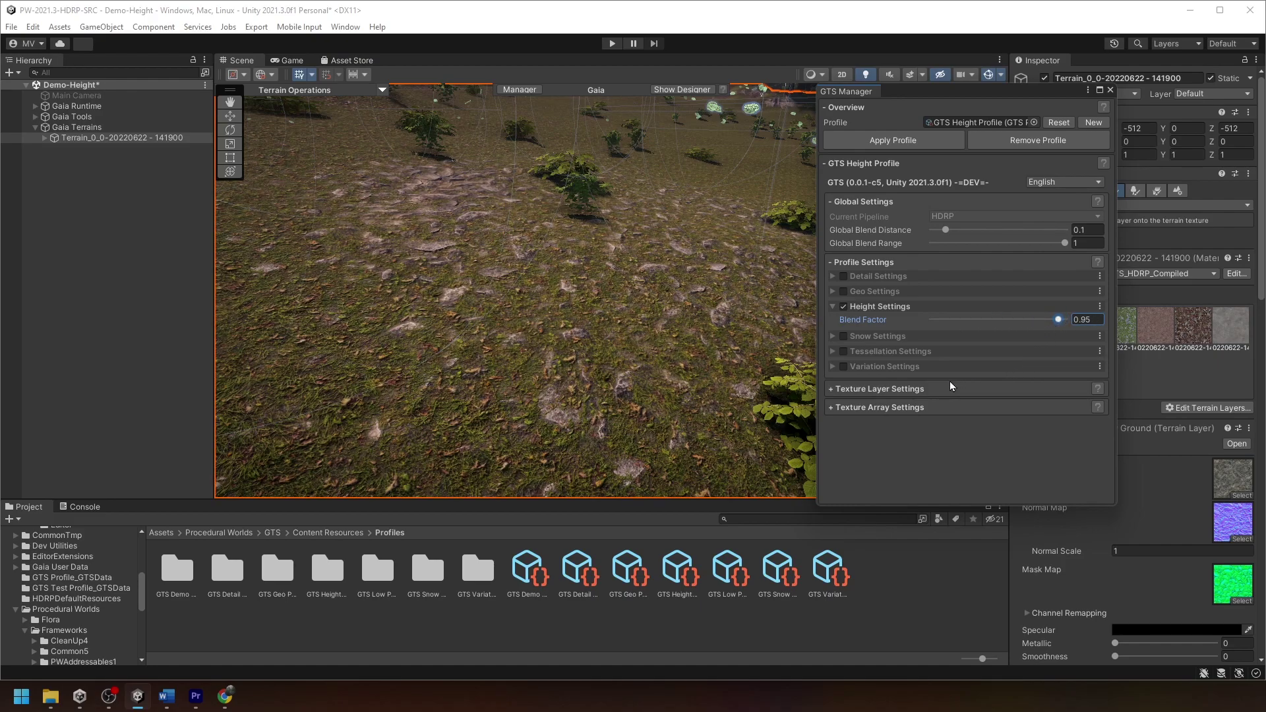
click(864, 391)
click(865, 403)
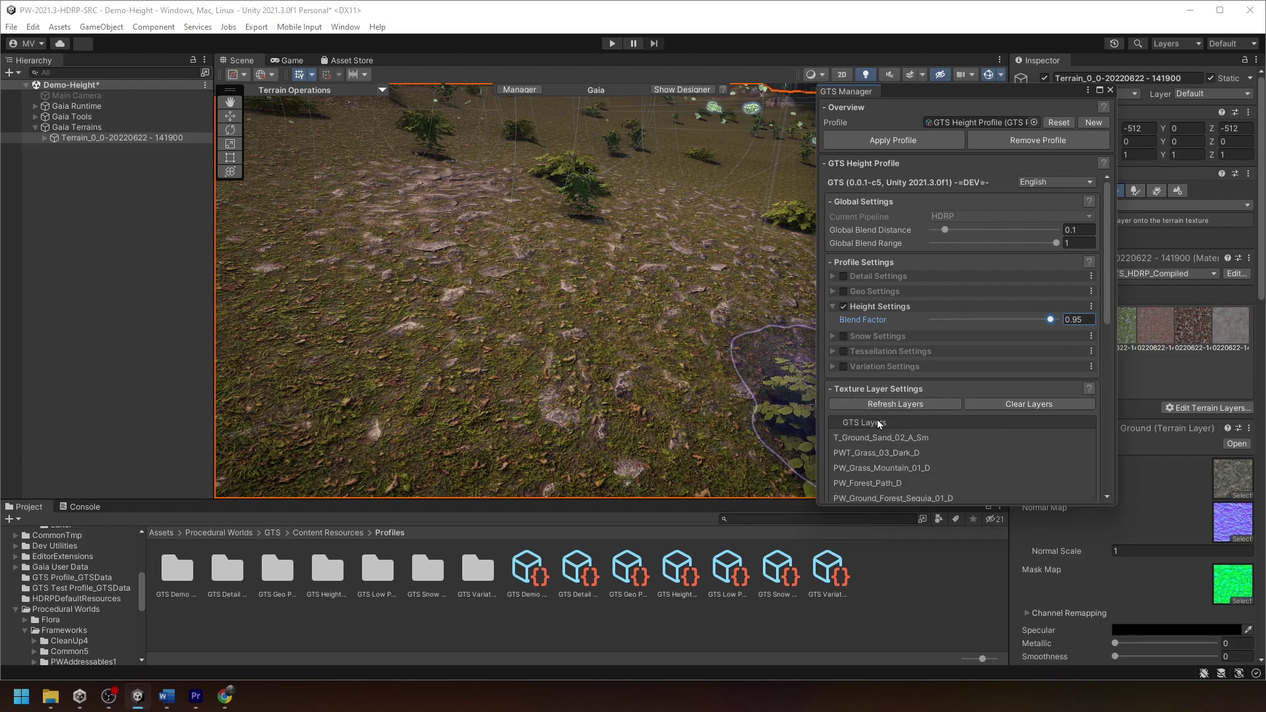
Step: Lower the PW_GTS_RockyGround_D layer's Height Contrast to 0.32
scroll(890, 415, down, 4)
click(903, 387)
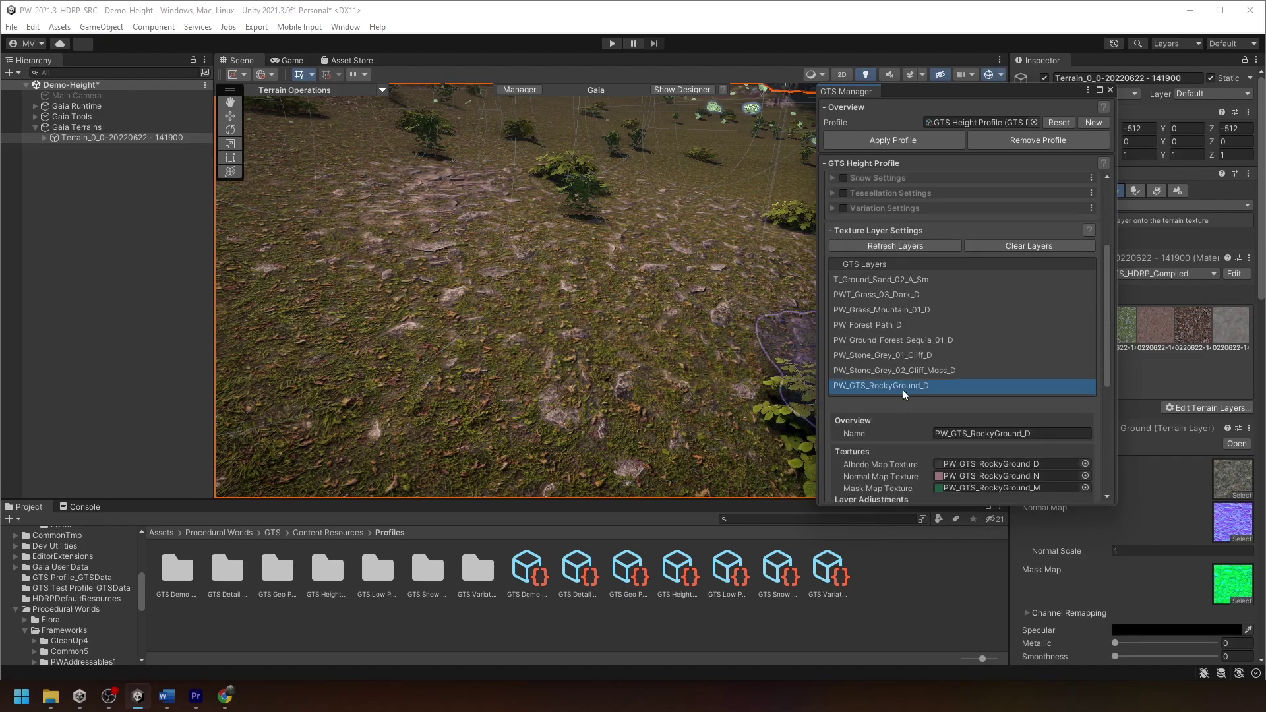
scroll(905, 394, down, 8)
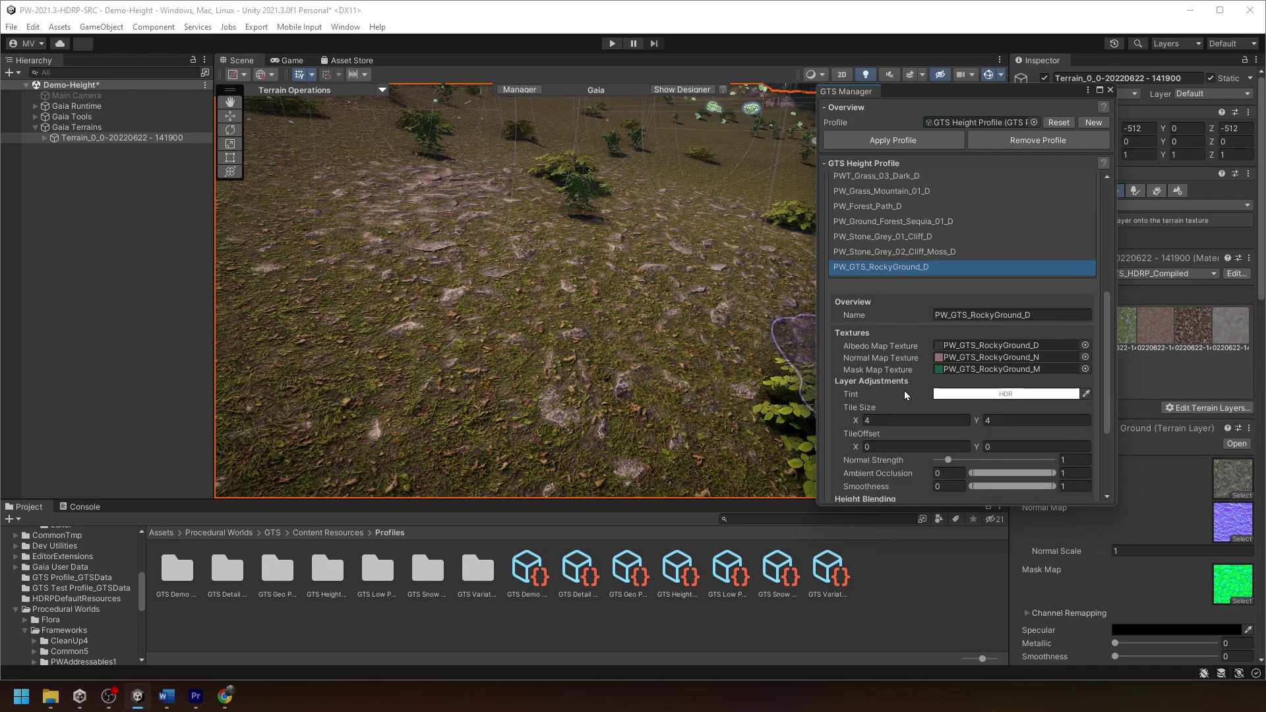
mouse_move(994, 365)
mouse_down()
mouse_move(955, 365)
mouse_move(997, 378)
mouse_up()
Step: Set the rock layer's Height Brightness to 1.07 and enable tessellation
click(954, 365)
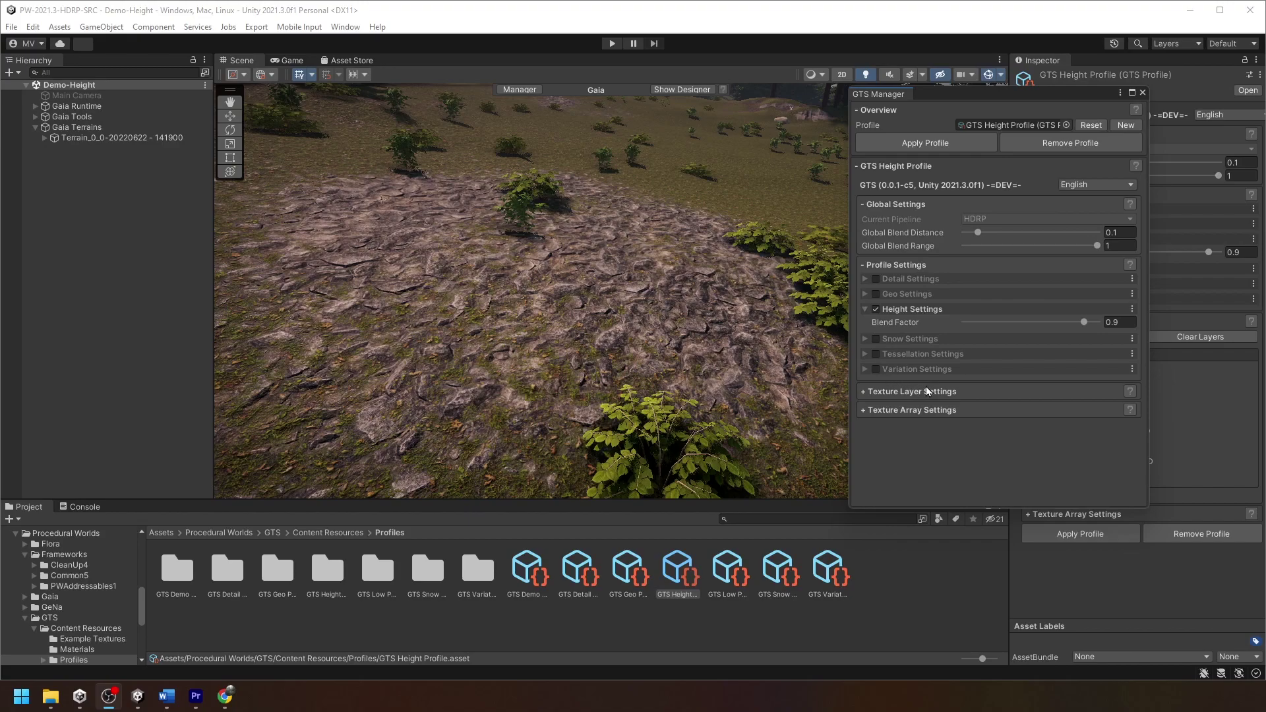
click(875, 354)
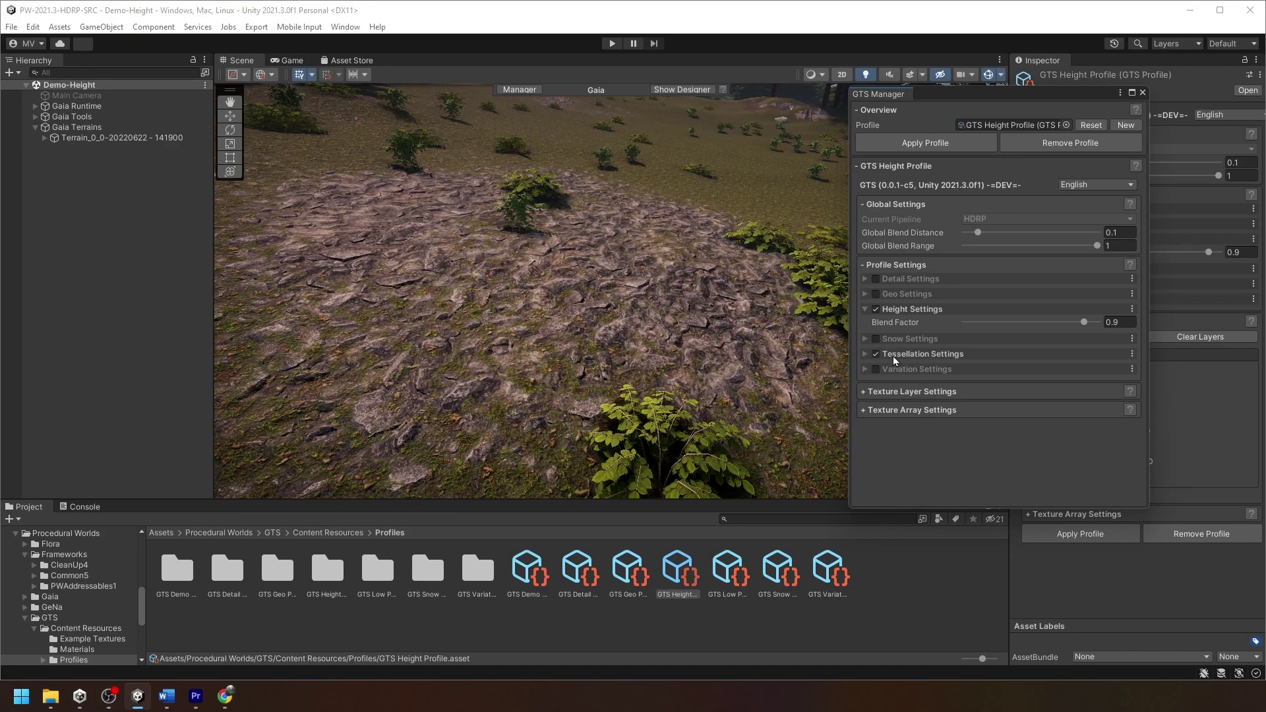
click(901, 356)
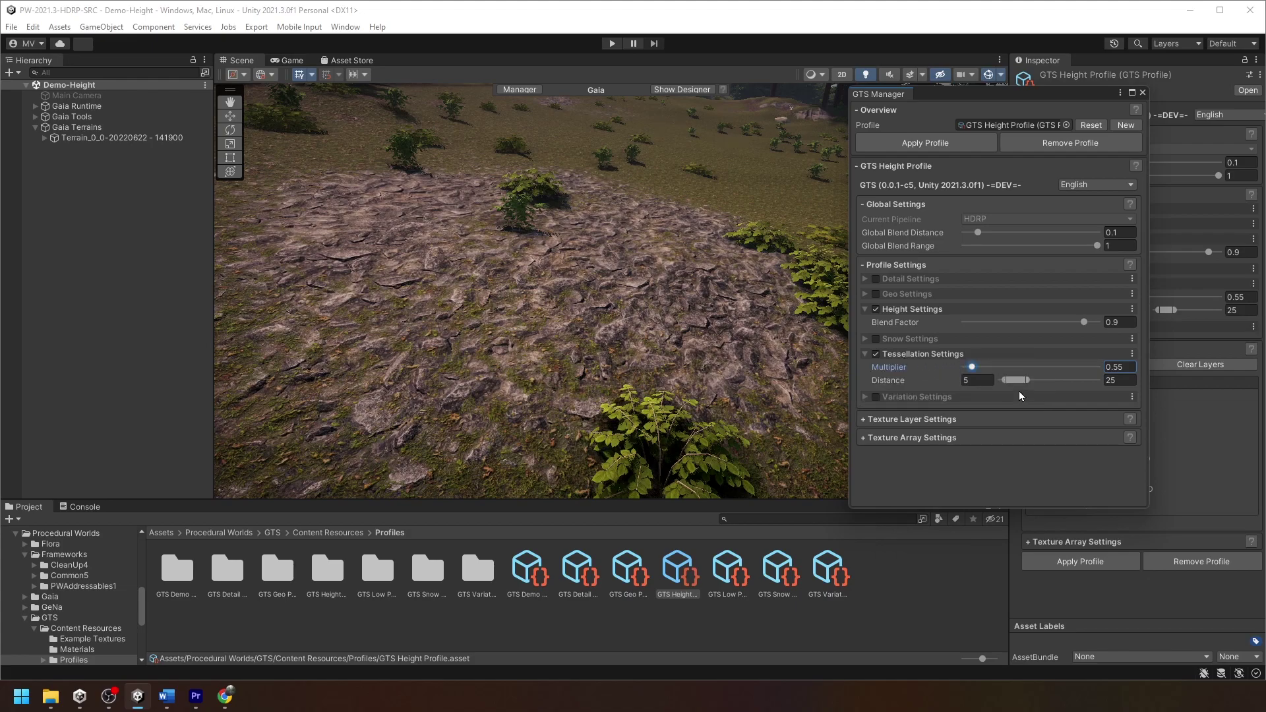
Step: Show the Scene view in Shaded Wireframe and raise tessellation Multiplier to 1.34
click(816, 74)
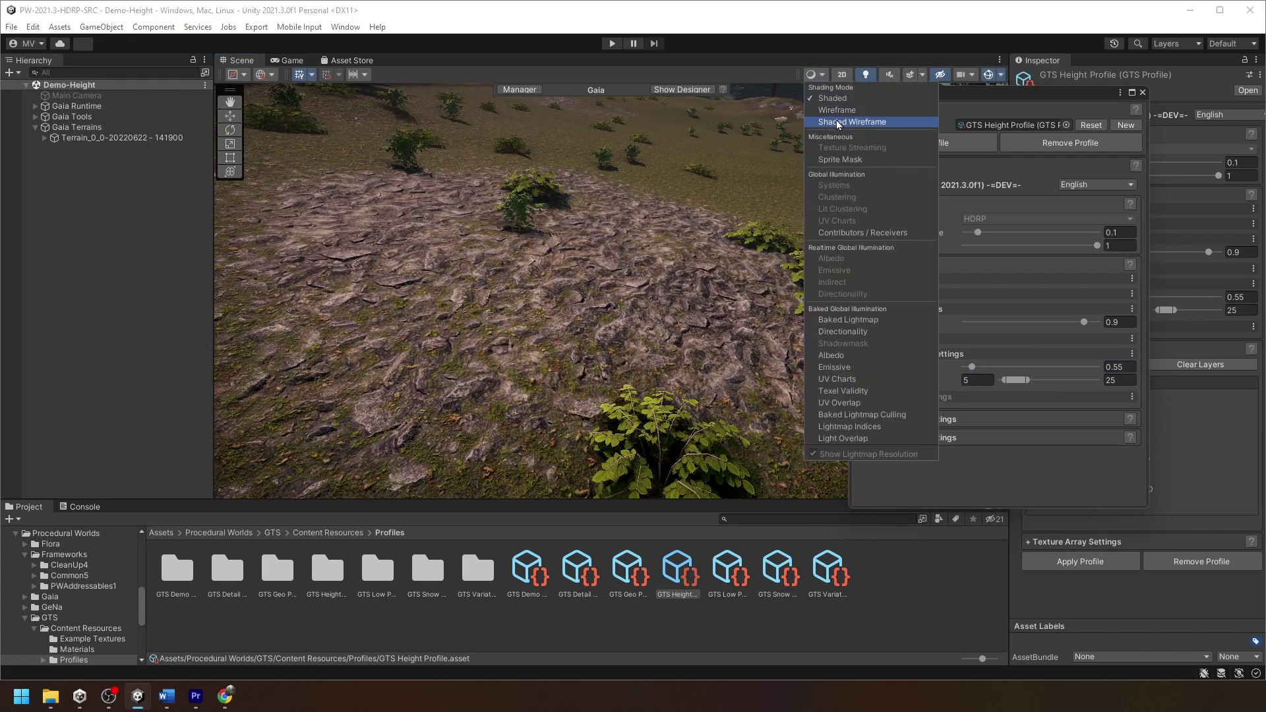
click(850, 122)
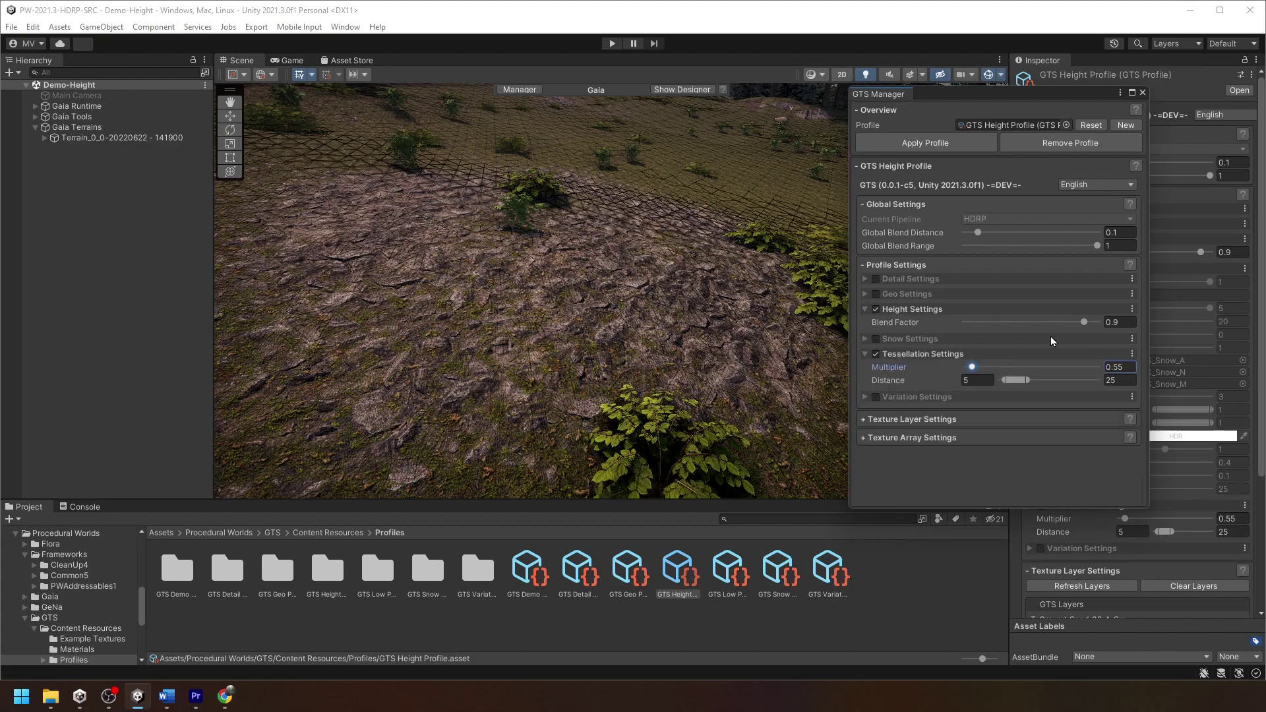
drag(984, 370, 1012, 379)
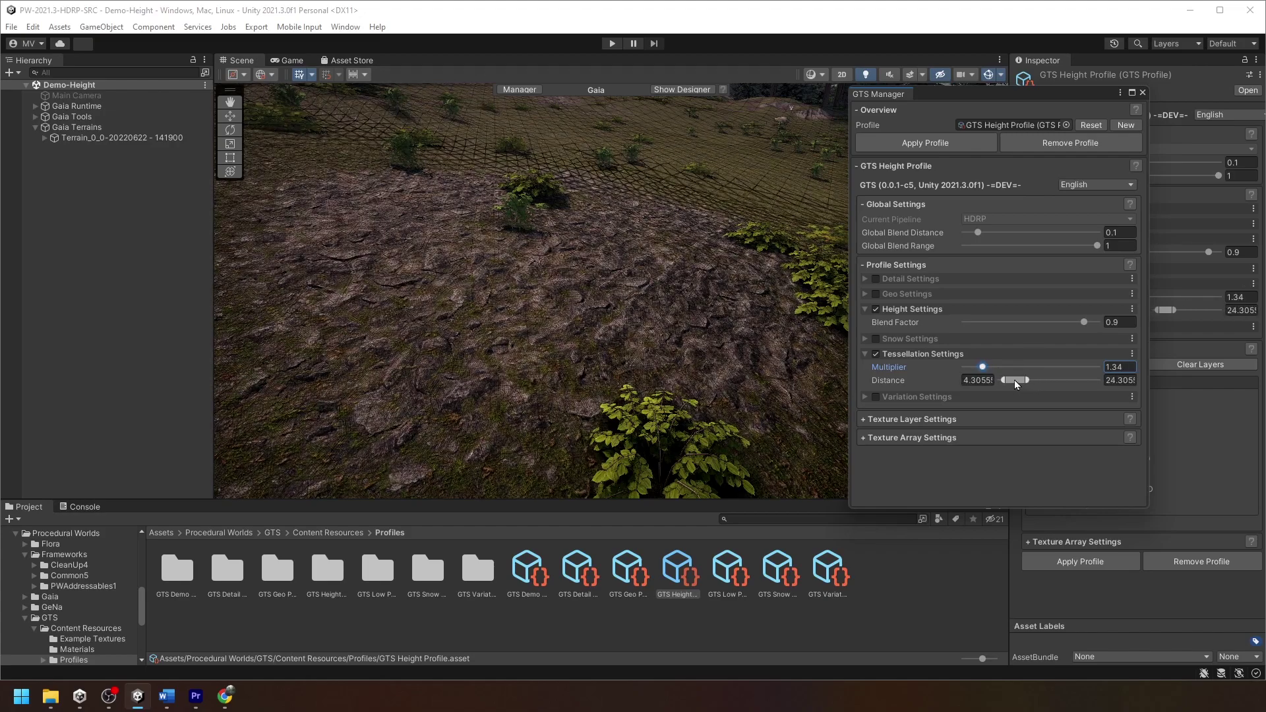
Step: Give PW_GTS_RockyGround_D displacement contrast 0.53, brightness 0.13 and increase 0.02
click(910, 419)
scroll(910, 427, down, 3)
scroll(910, 427, down, 3)
click(942, 377)
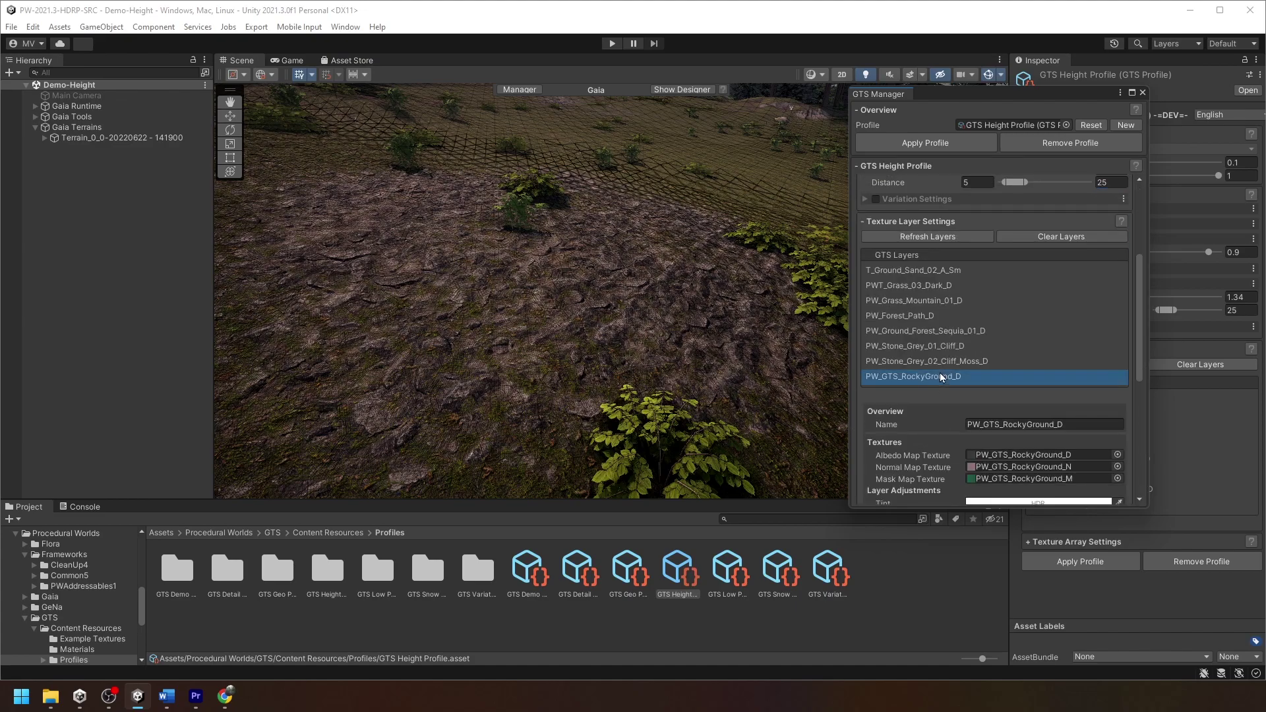
scroll(941, 378, down, 4)
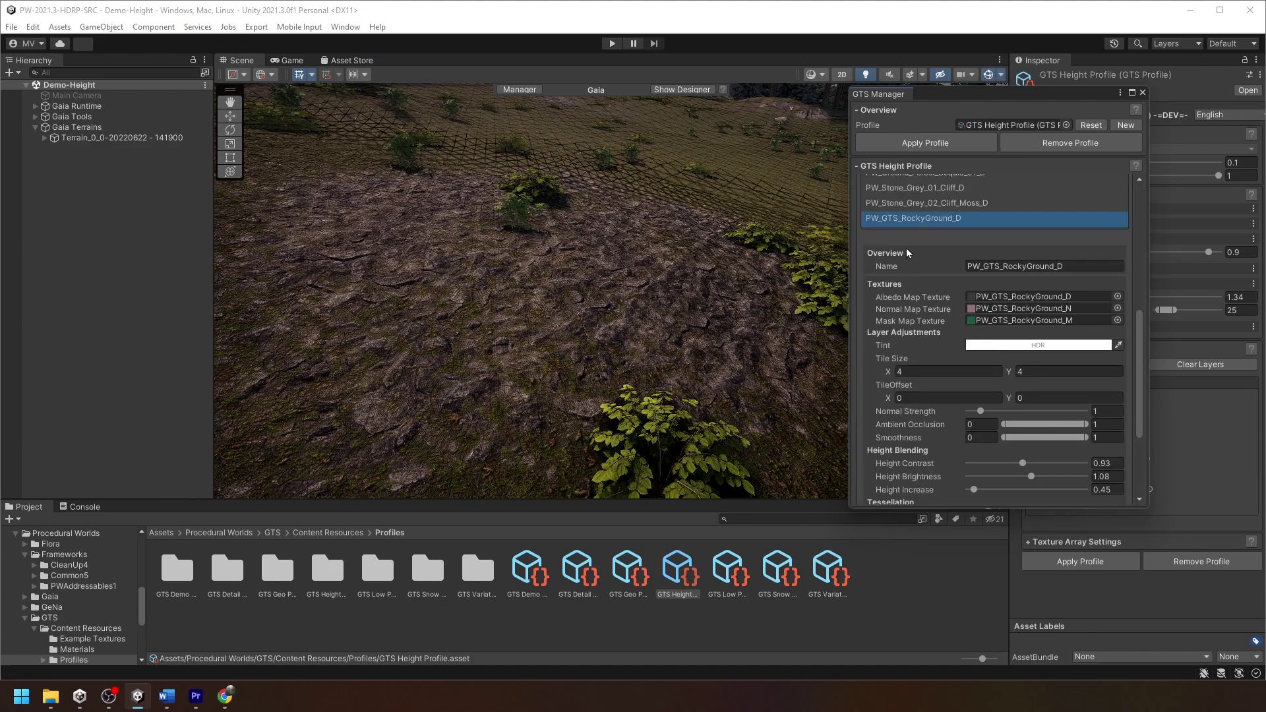
scroll(981, 395, down, 3)
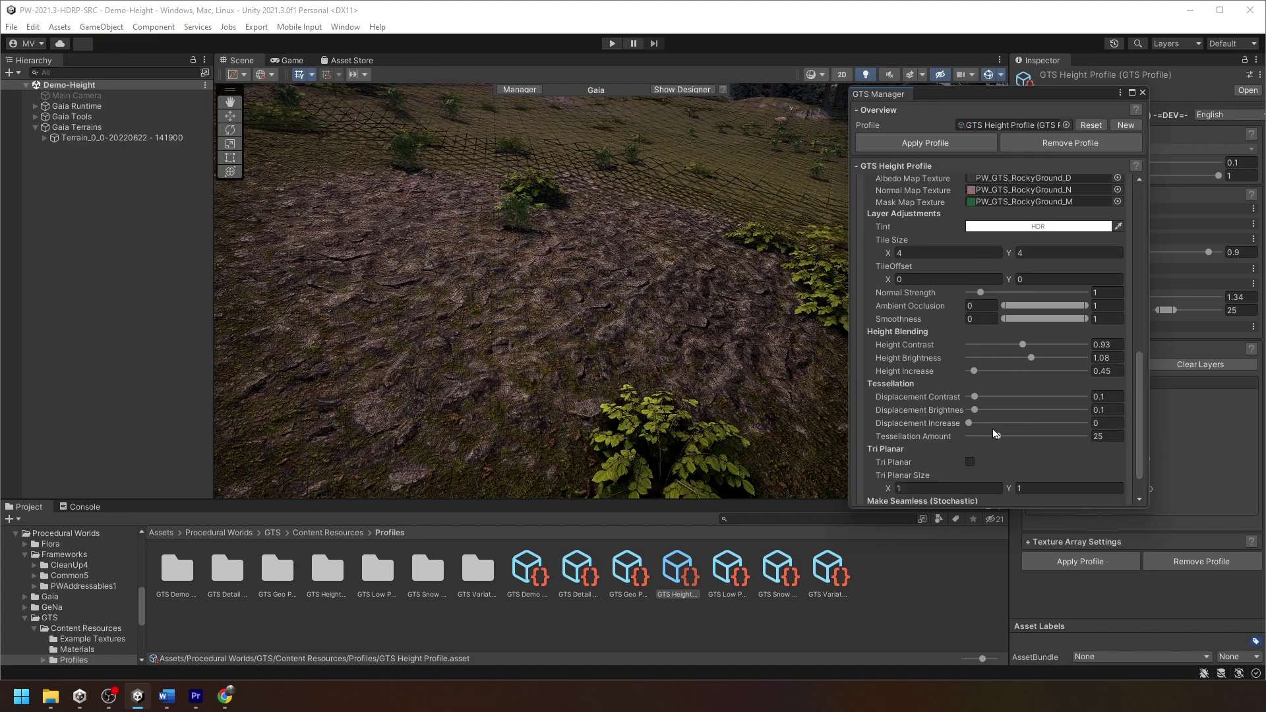
mouse_move(976, 397)
mouse_down()
mouse_move(989, 398)
mouse_move(971, 404)
mouse_move(995, 436)
mouse_move(971, 423)
mouse_move(996, 396)
mouse_up()
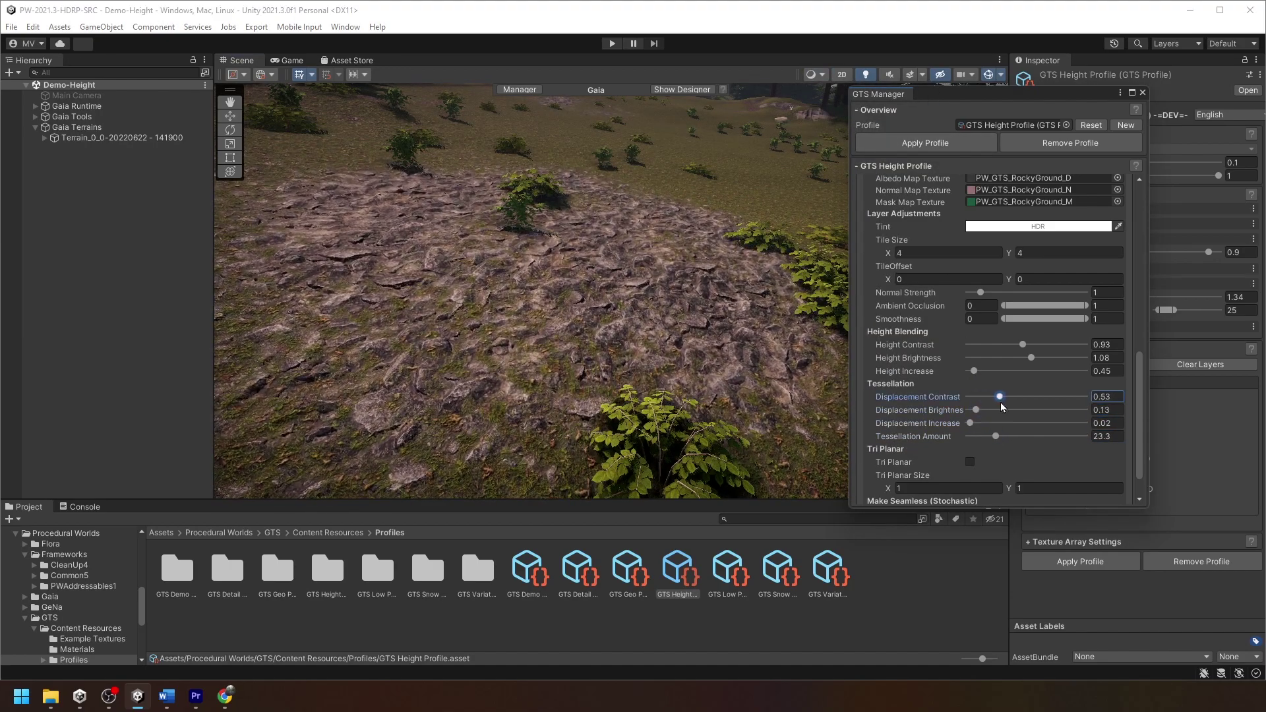
right_drag(746, 356, 656, 280)
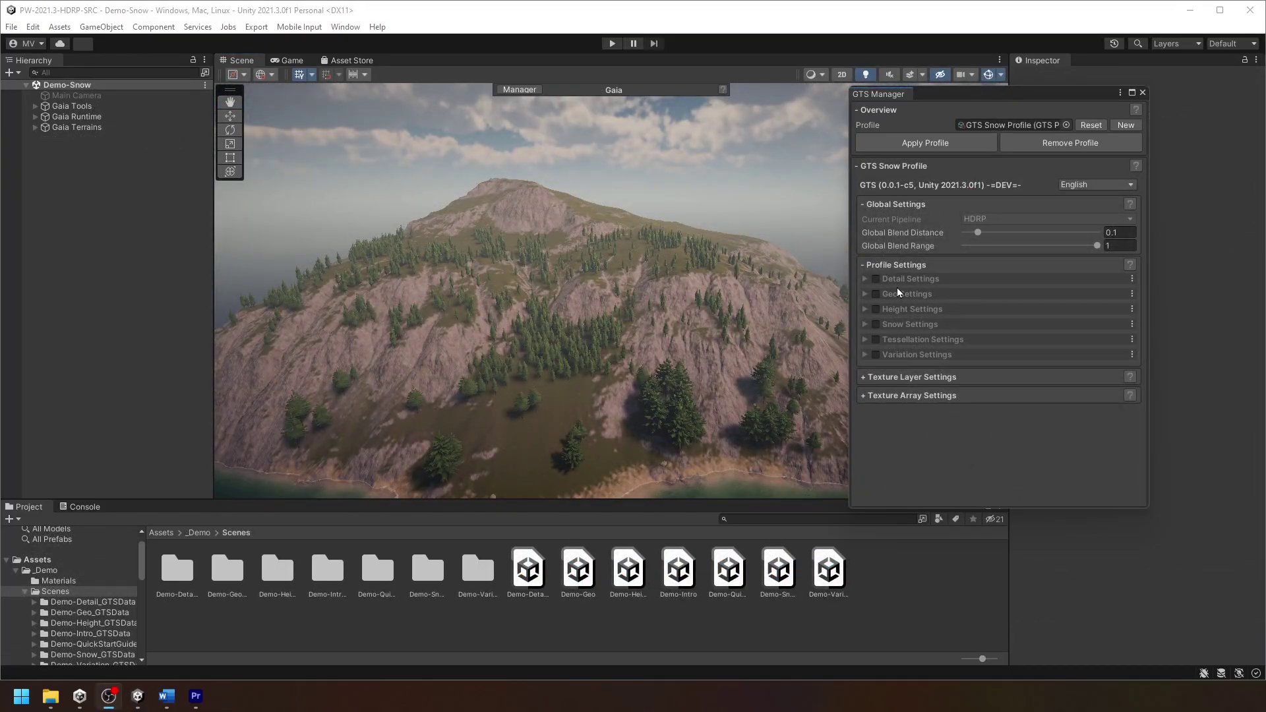
Step: Enable snow, try a lower snow power, and review the snow albedo and mask textures
click(876, 324)
click(904, 325)
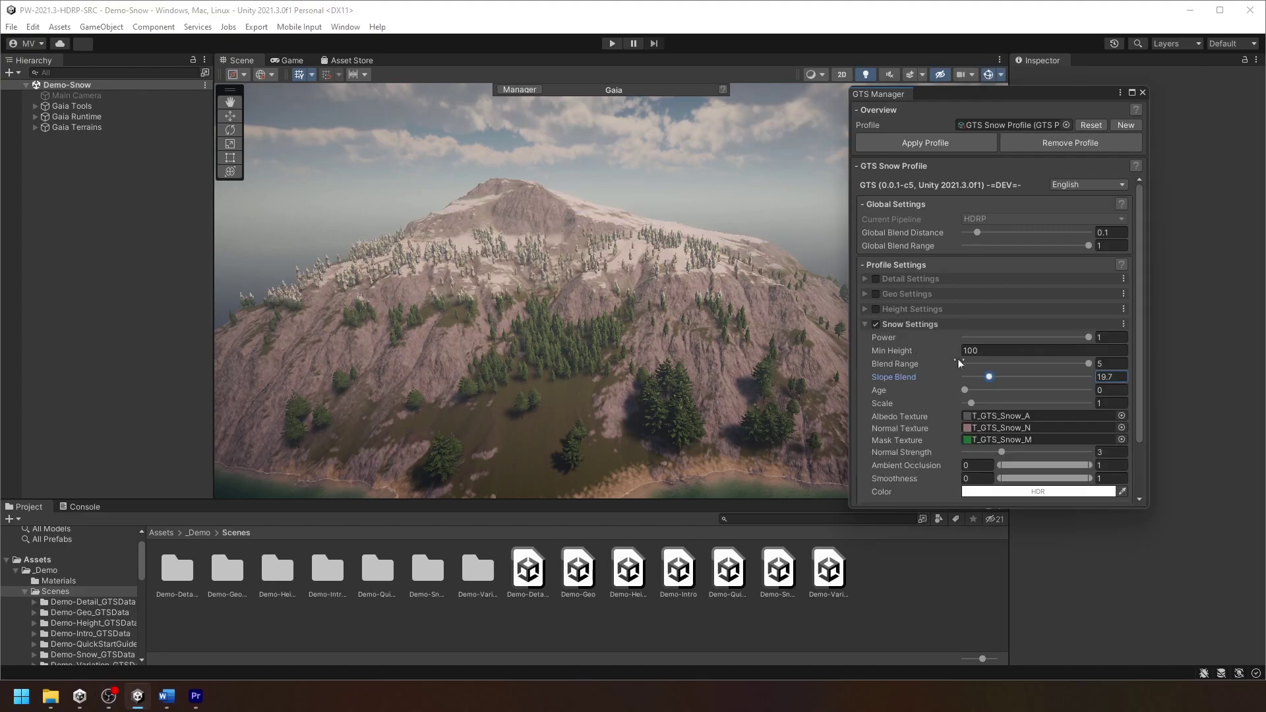
drag(1088, 337, 1117, 345)
click(927, 422)
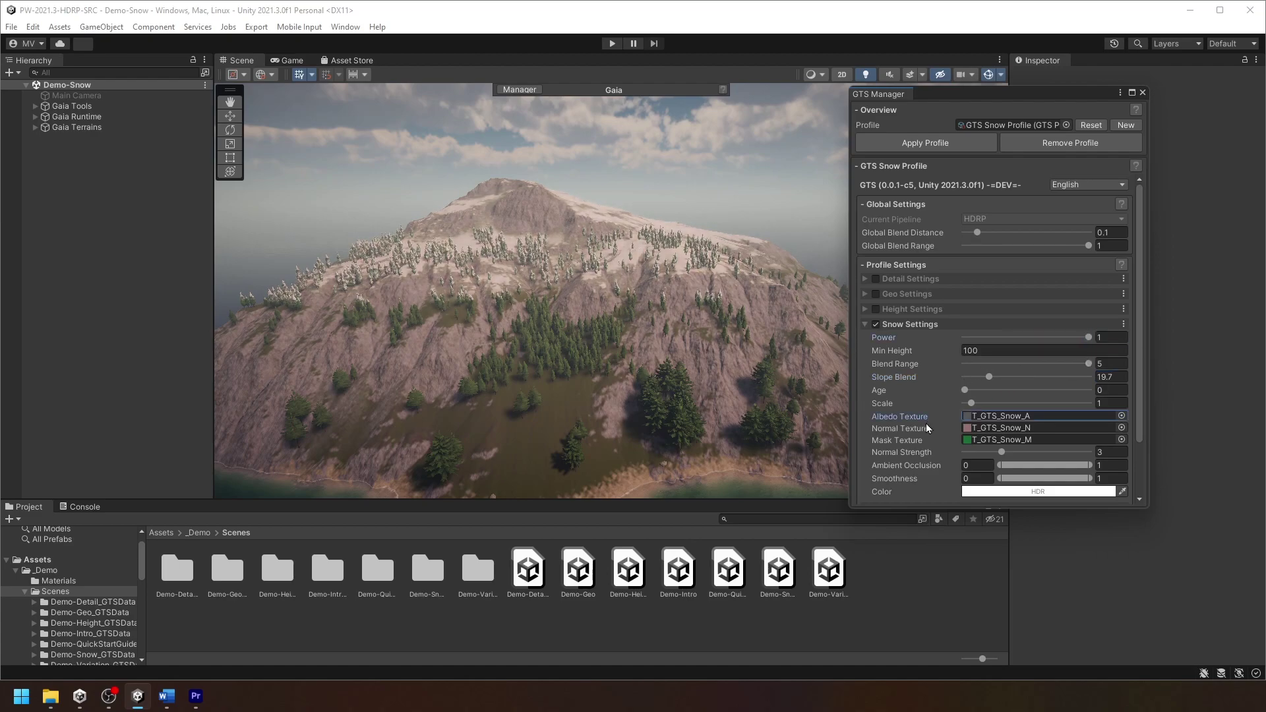
click(920, 441)
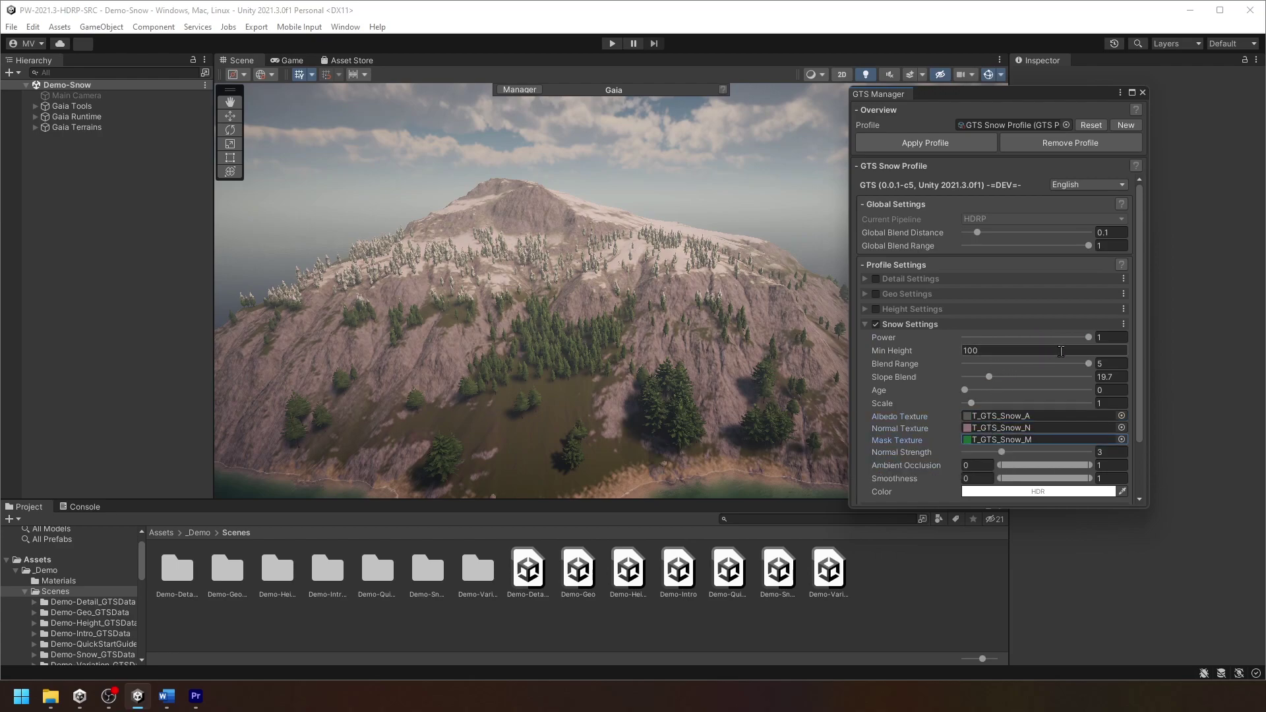
Step: Max out snow power and set Min Height 103.67, Slope Blend 20.7, Scale 1.06
click(1087, 337)
drag(1014, 340, 1100, 339)
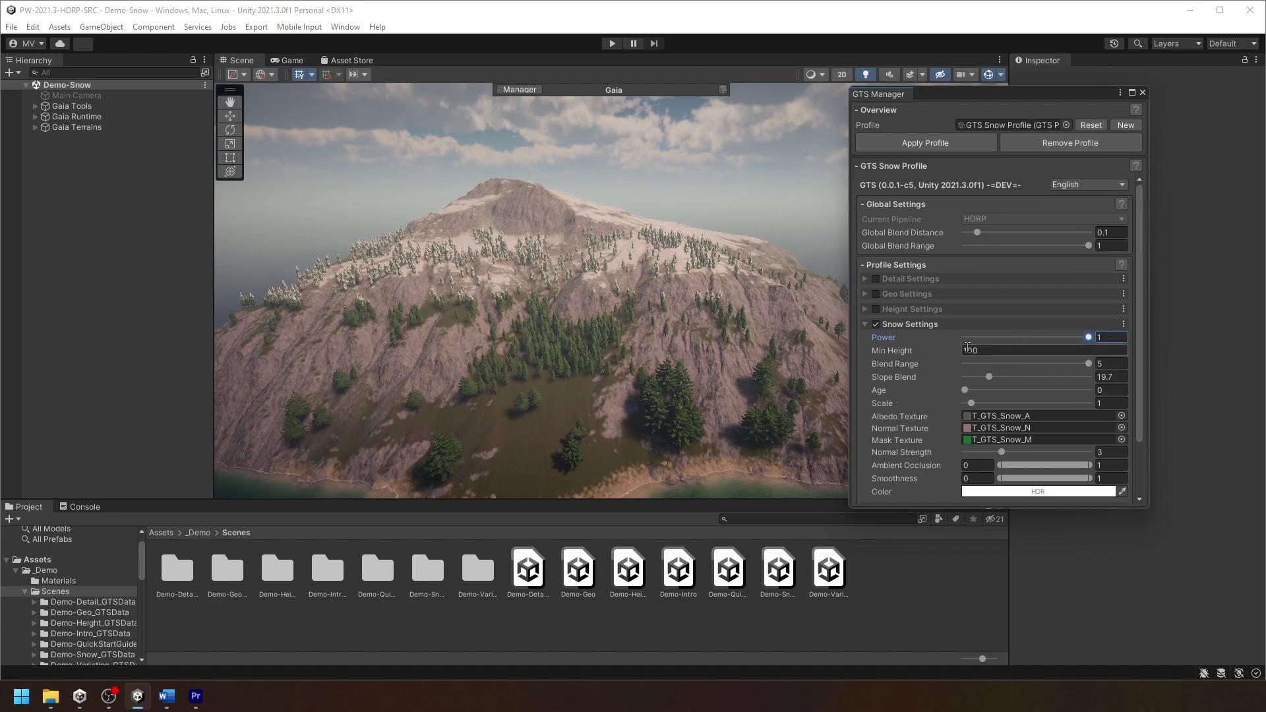
drag(953, 356, 912, 356)
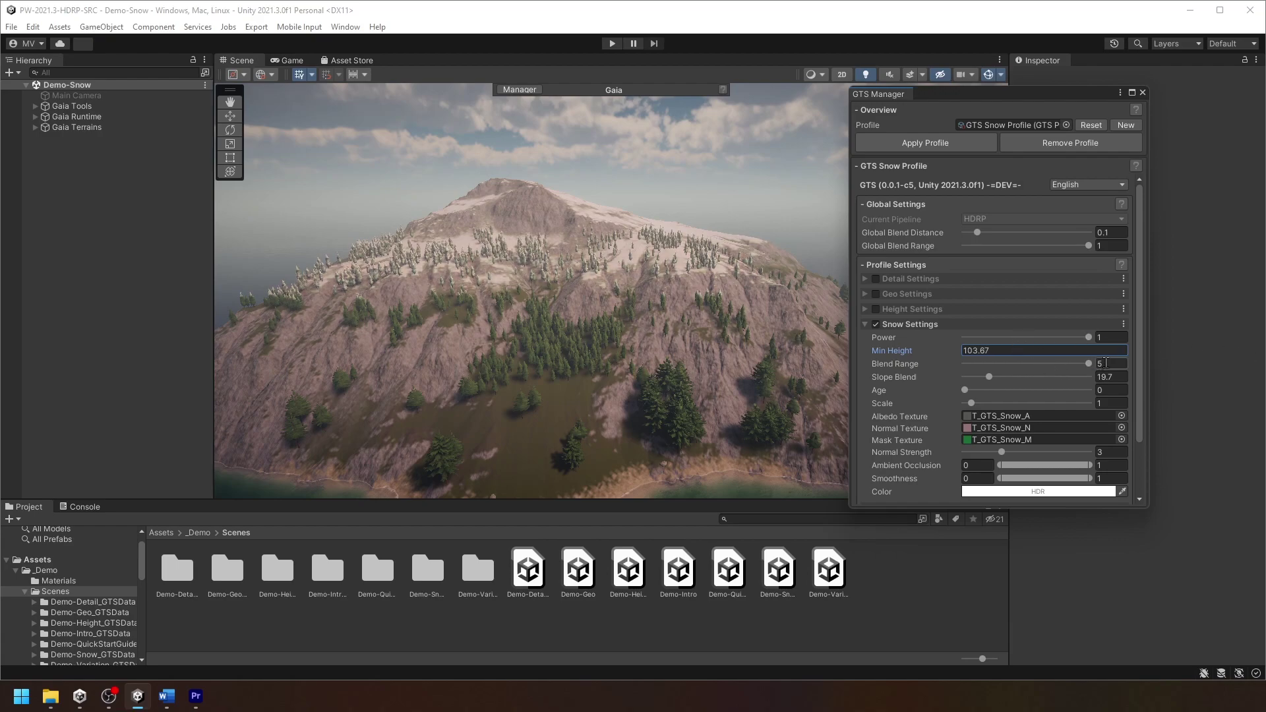
click(1089, 364)
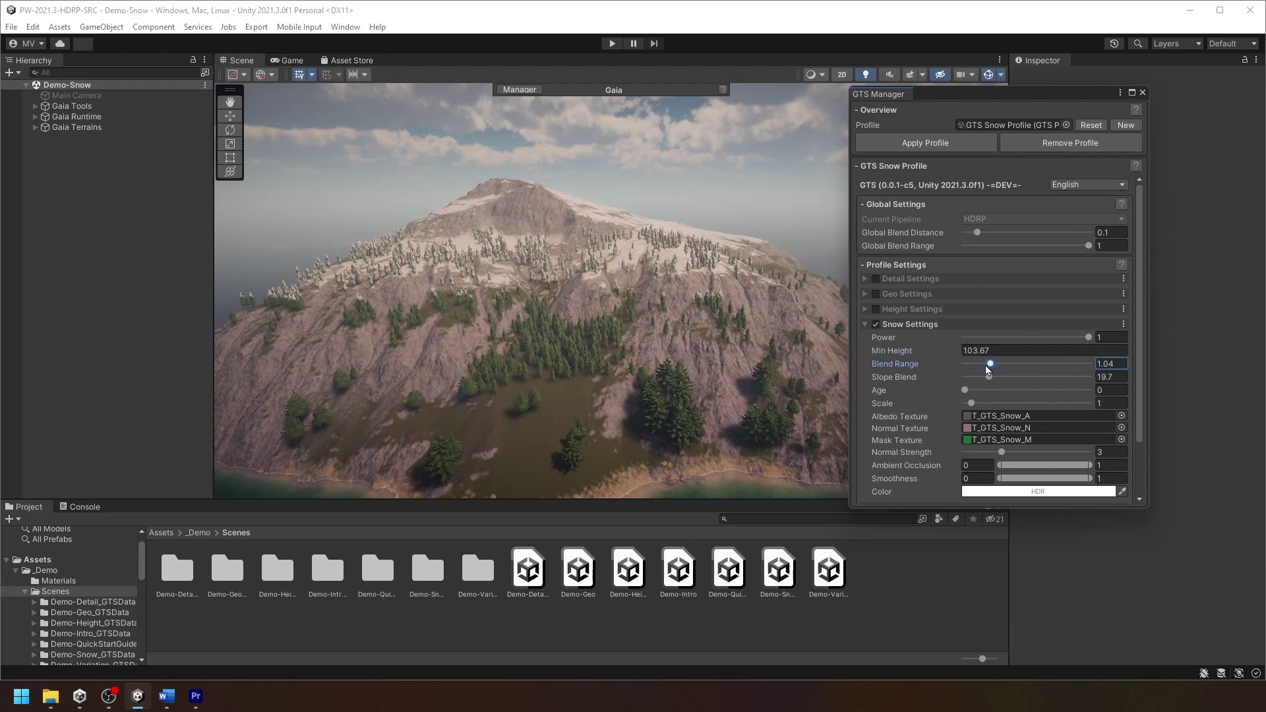
mouse_move(986, 381)
mouse_down()
mouse_move(974, 381)
mouse_move(1009, 380)
mouse_move(977, 380)
mouse_move(991, 380)
mouse_up()
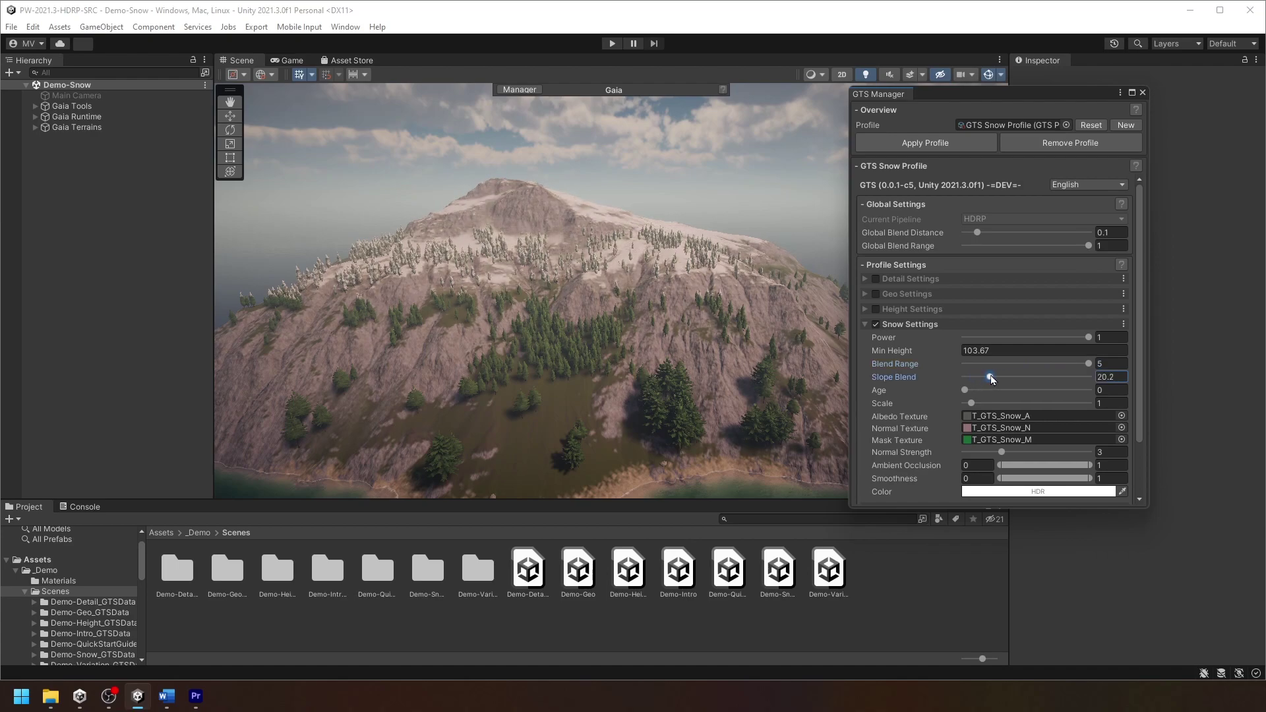
click(965, 391)
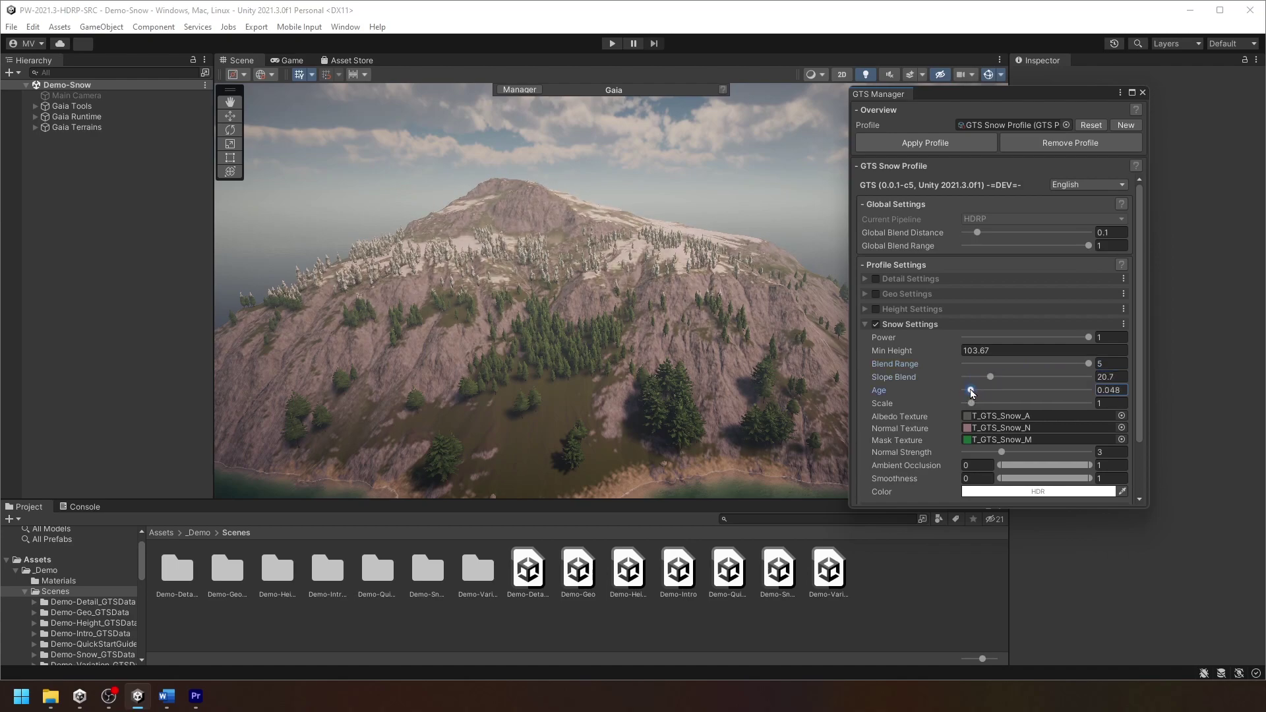
drag(966, 403, 972, 404)
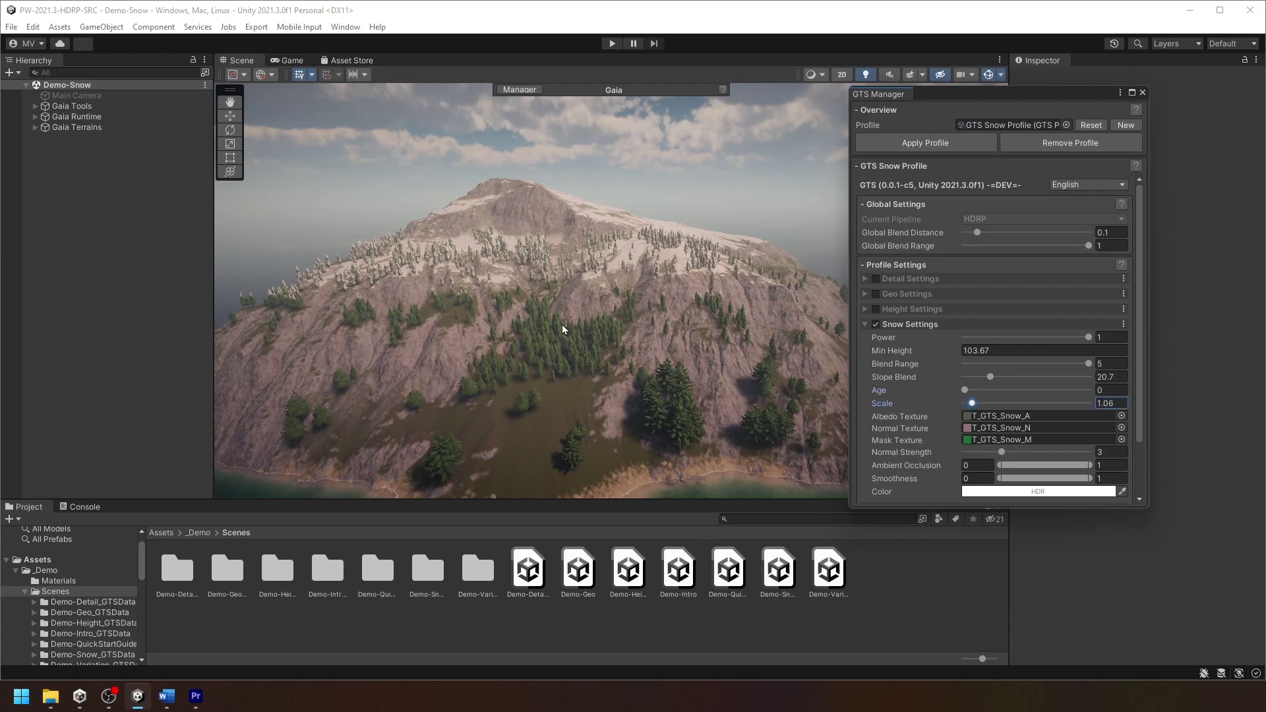
Step: Raise snow Slope Blend to 38.8 and lower Snow Power to thin the slope's coverage
scroll(565, 331, up, 5)
scroll(564, 353, up, 8)
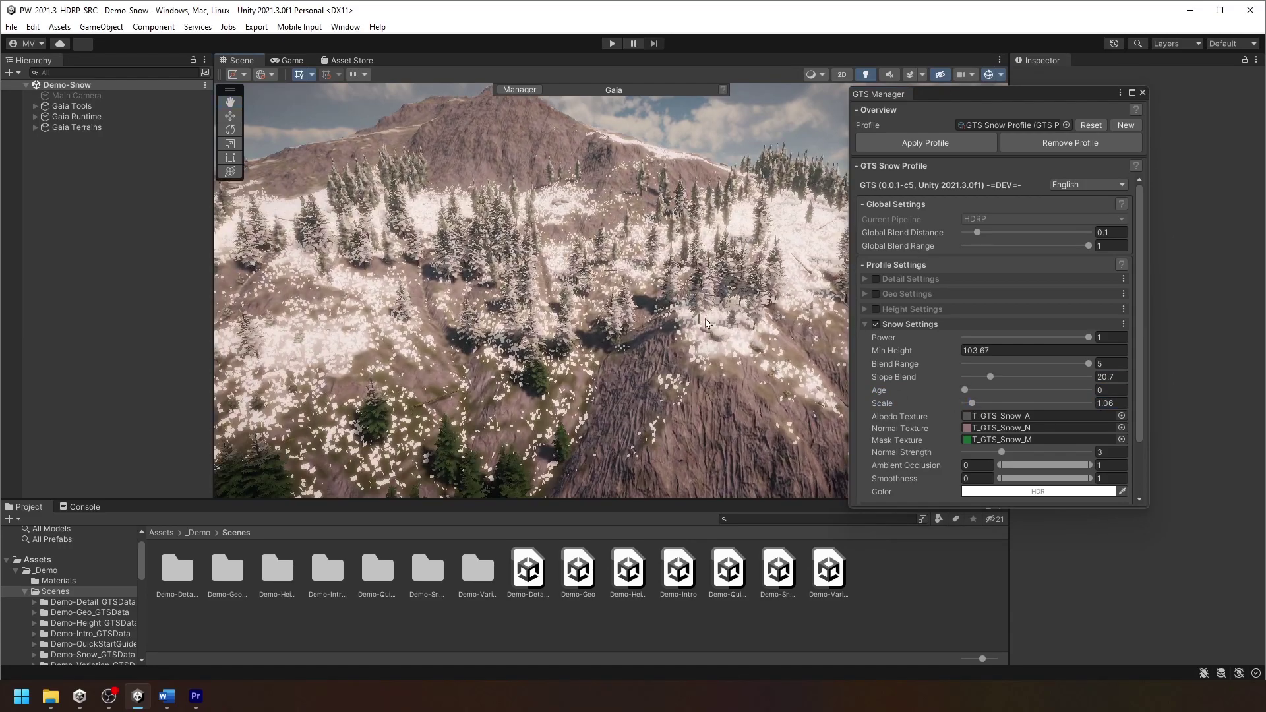
scroll(558, 337, up, 3)
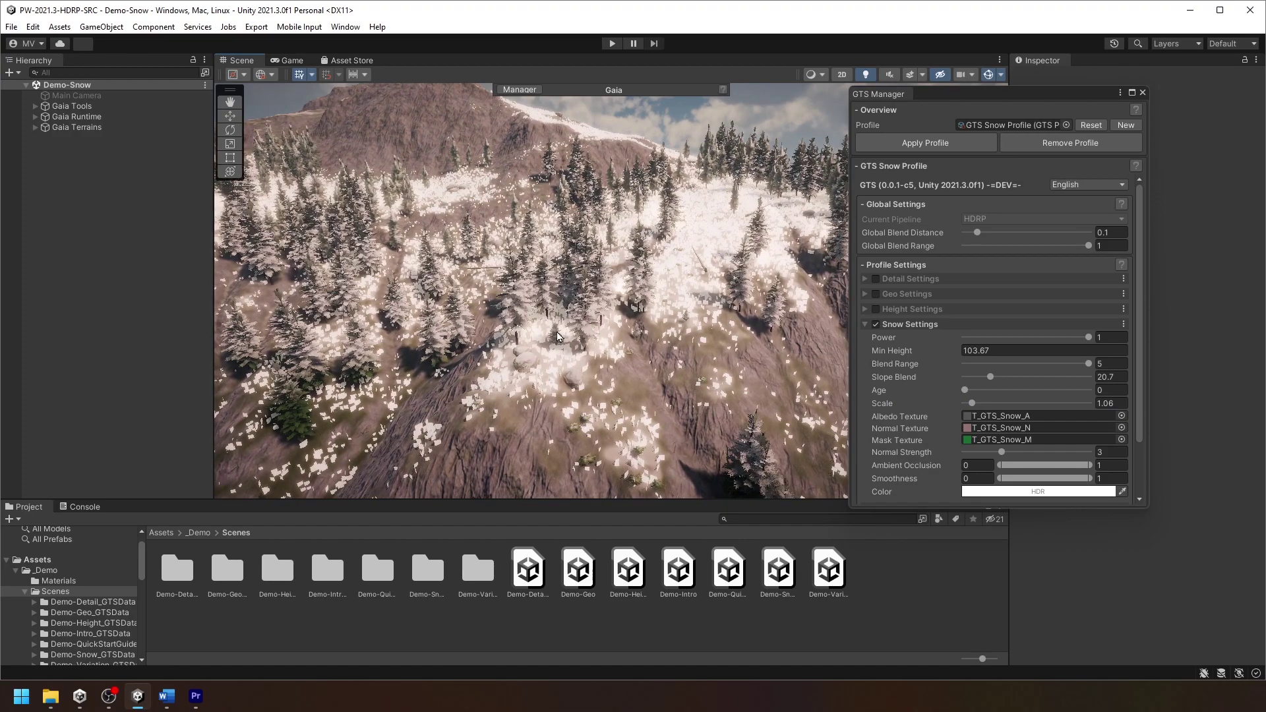
scroll(640, 333, up, 6)
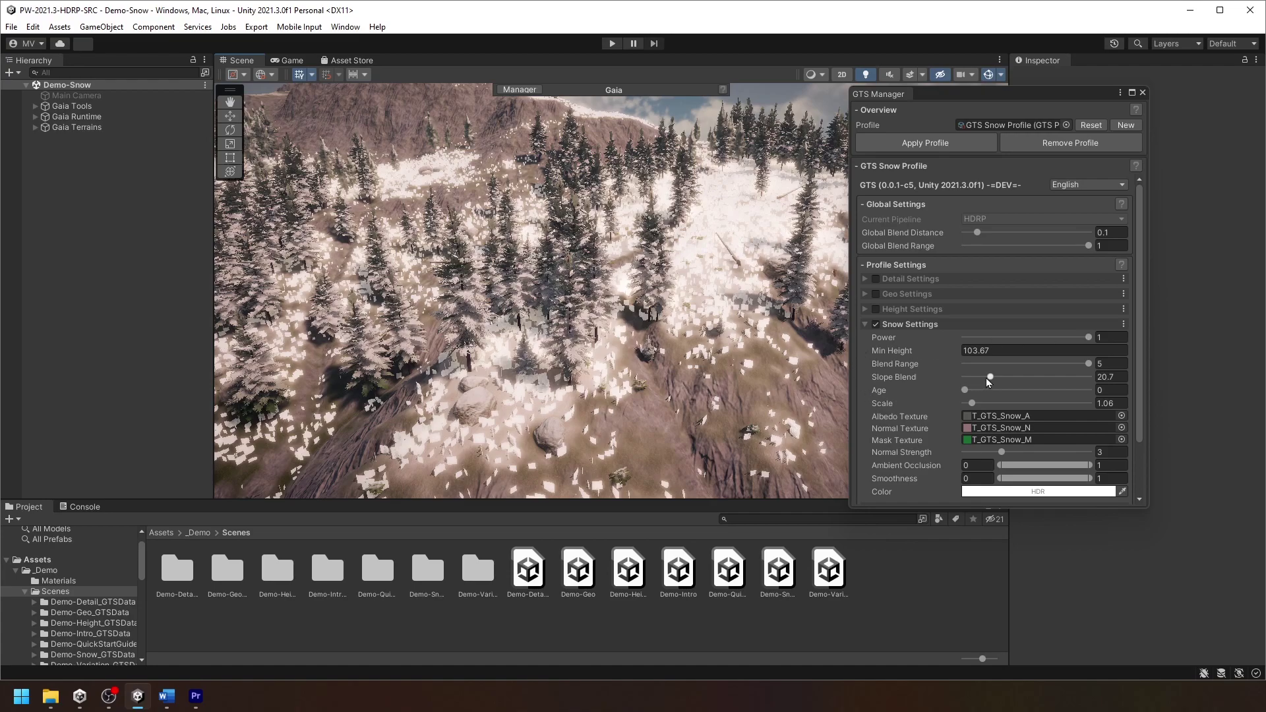
drag(990, 378, 1013, 377)
drag(1088, 337, 1013, 337)
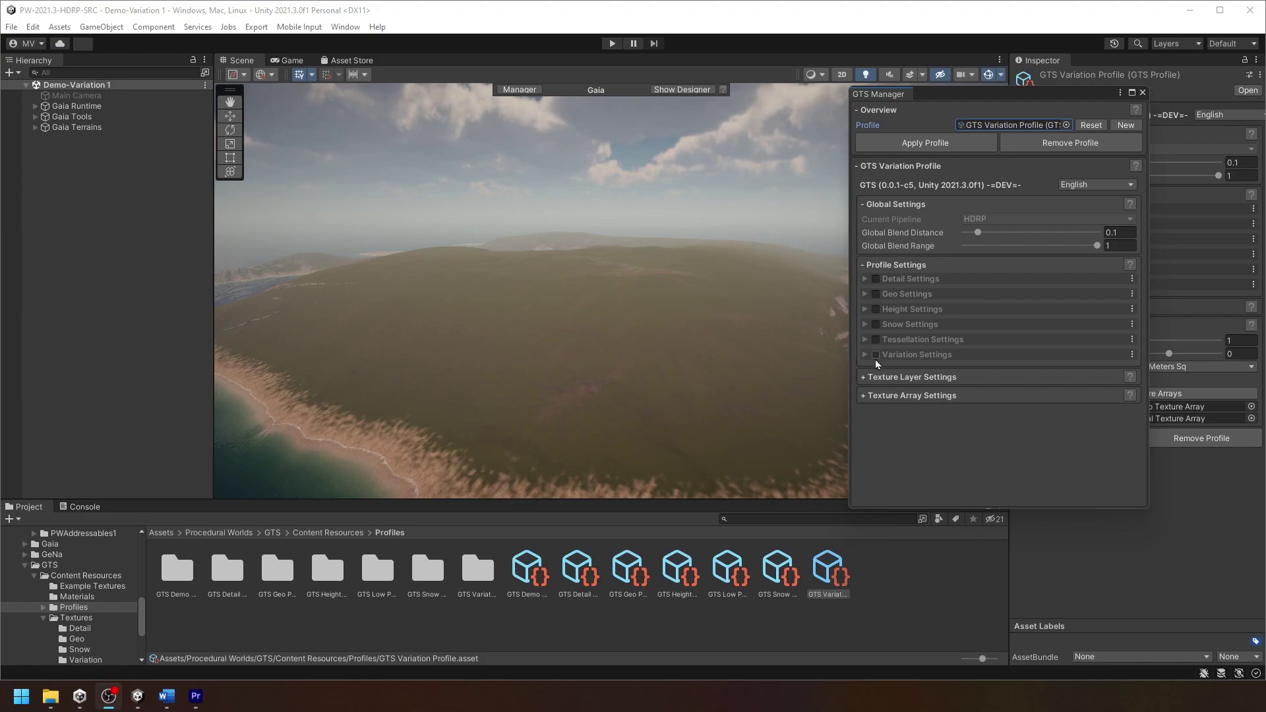
Step: Enable Variation Settings, locate the T_GTS_Variation texture, and shrink Size A to 5.62
click(876, 356)
click(906, 359)
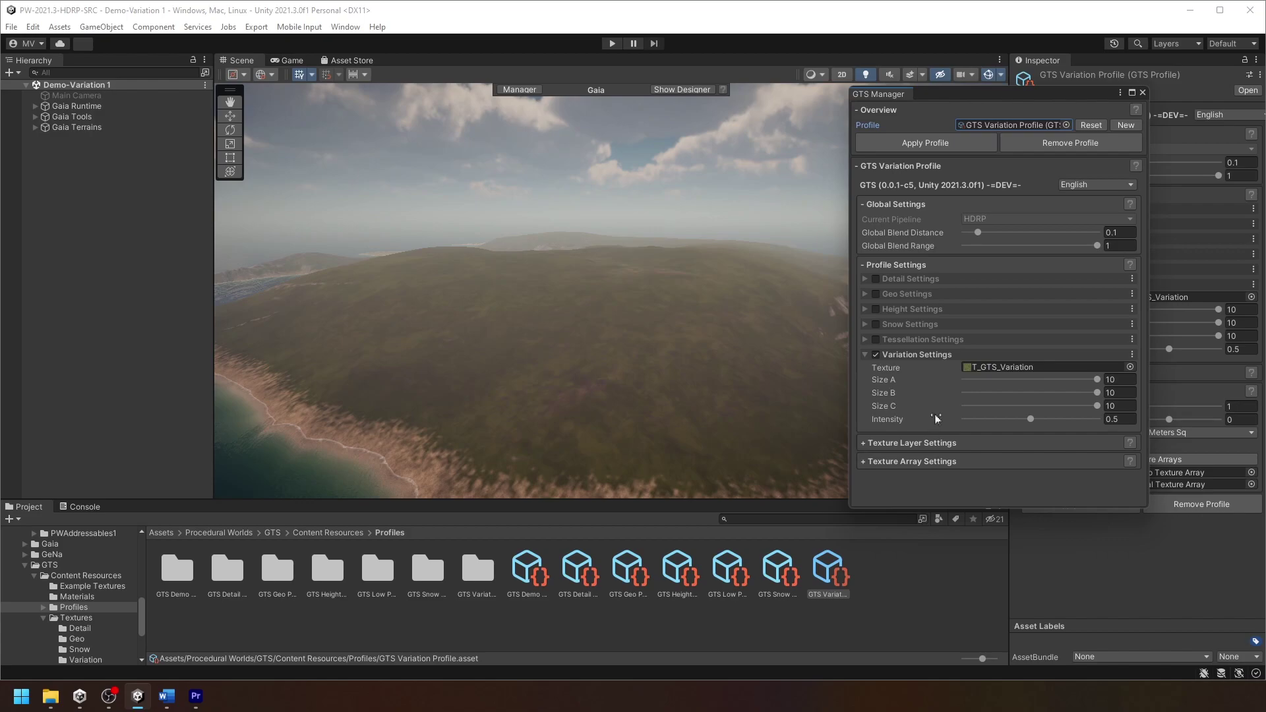
click(983, 367)
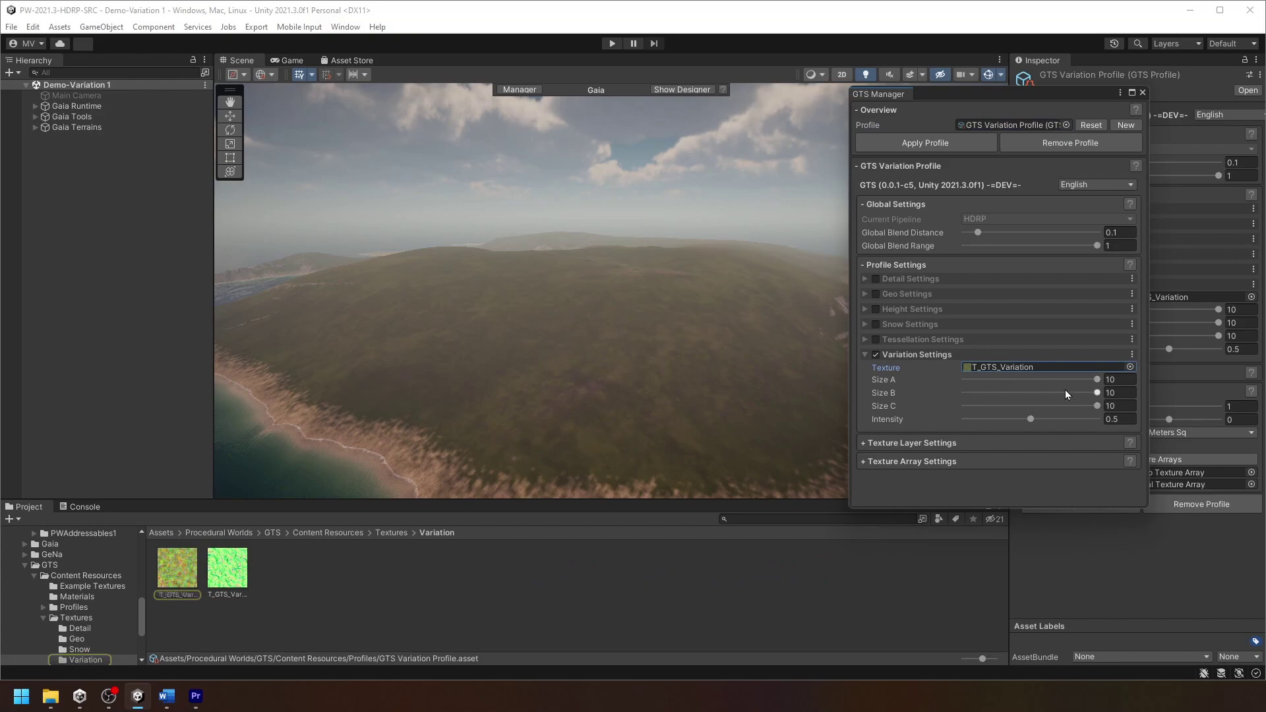
drag(1089, 381, 1056, 420)
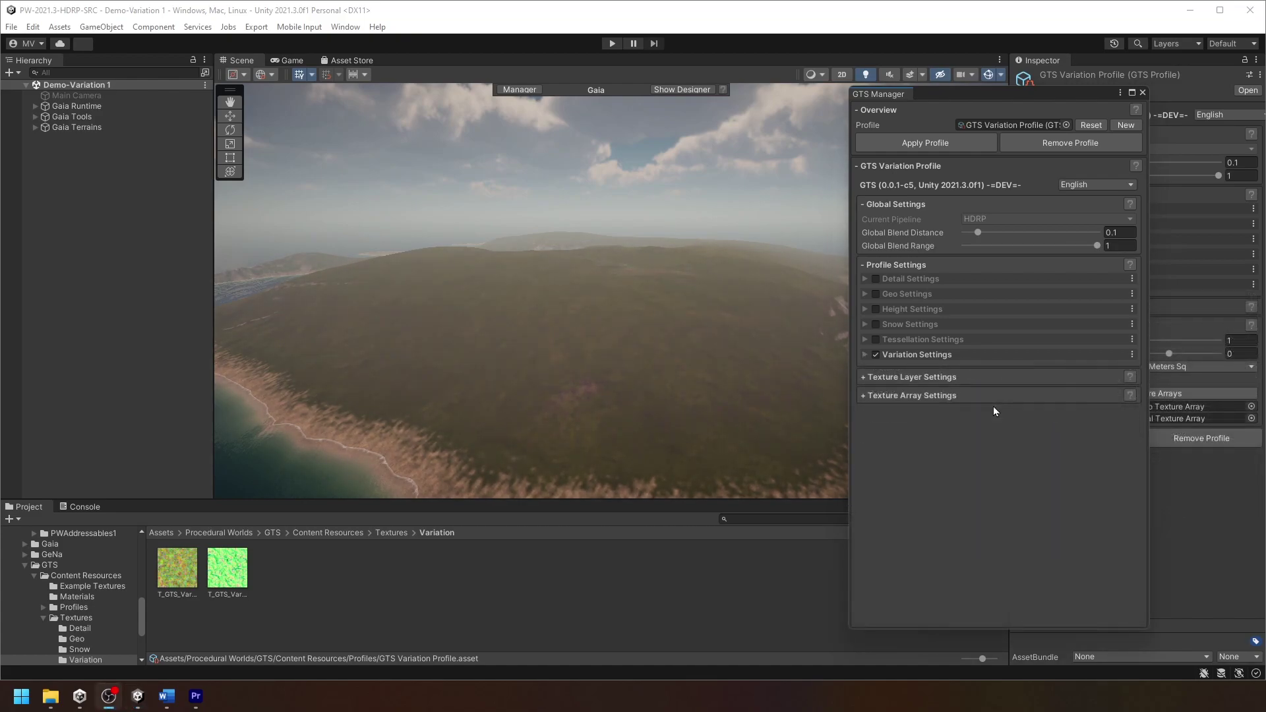
Step: Raise anisotropic filtering and keep a 2048 max texture size in Texture Array Settings
click(927, 395)
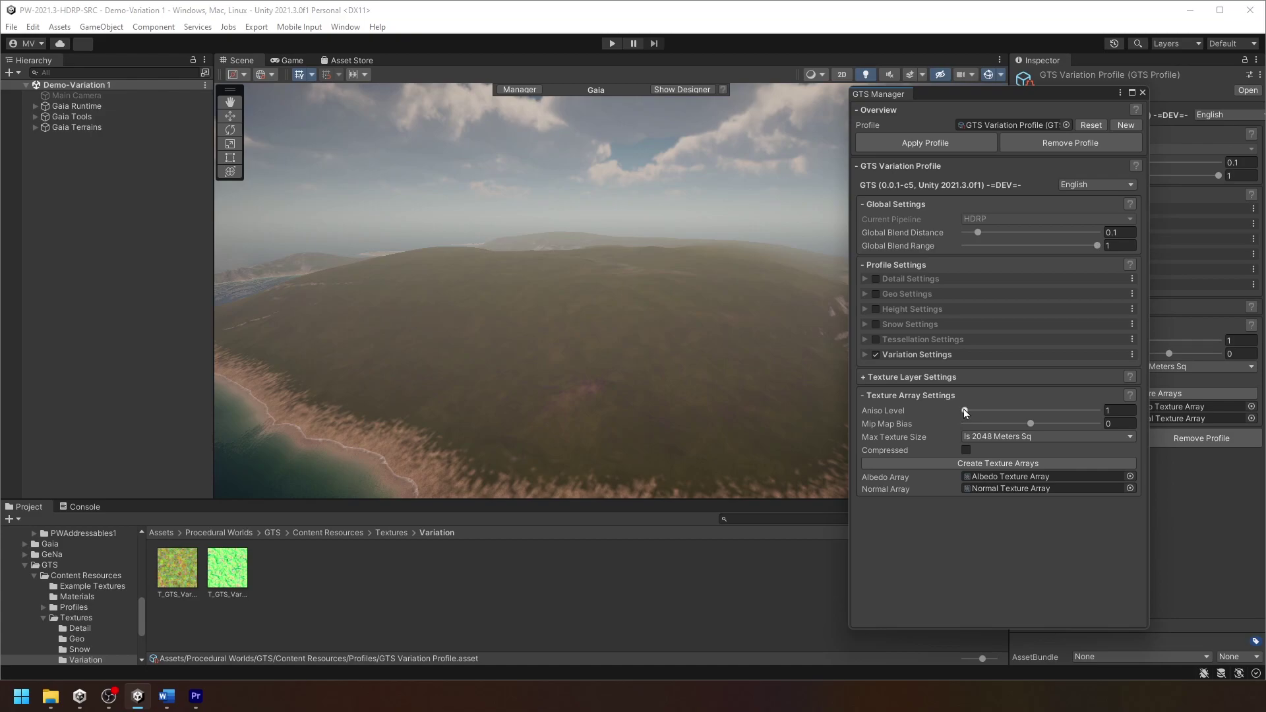
drag(964, 413, 1036, 429)
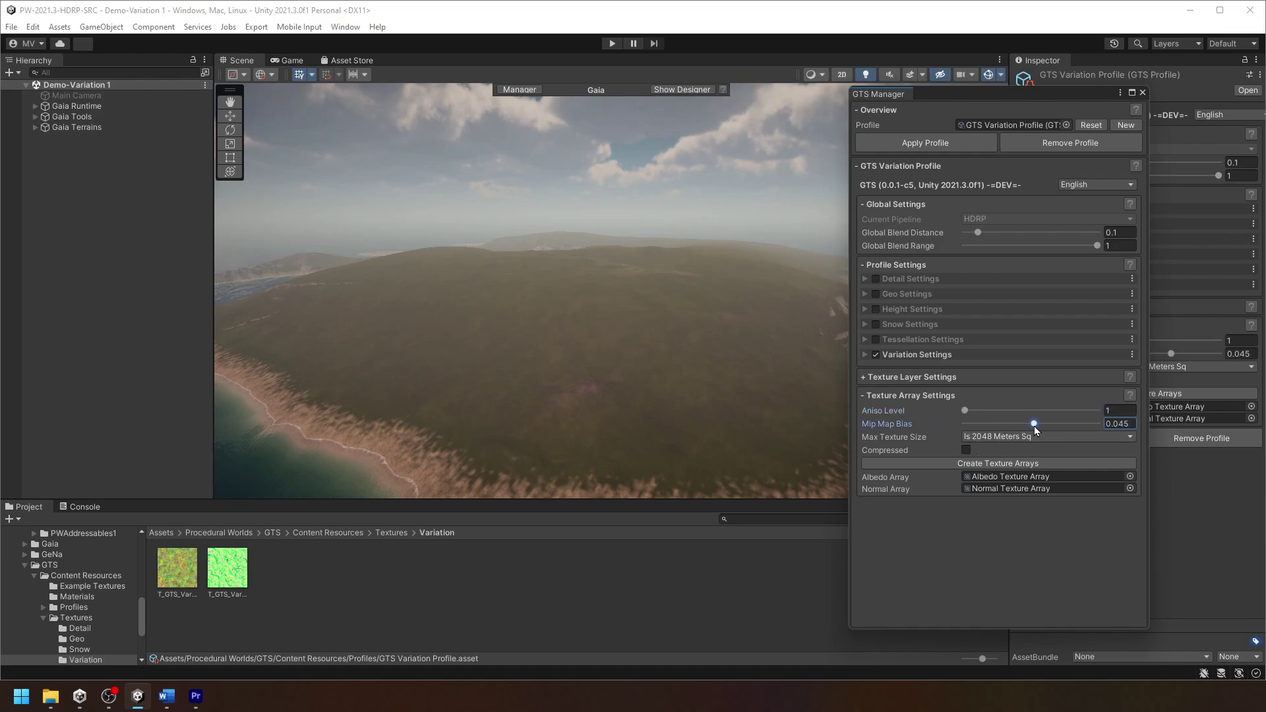
click(988, 439)
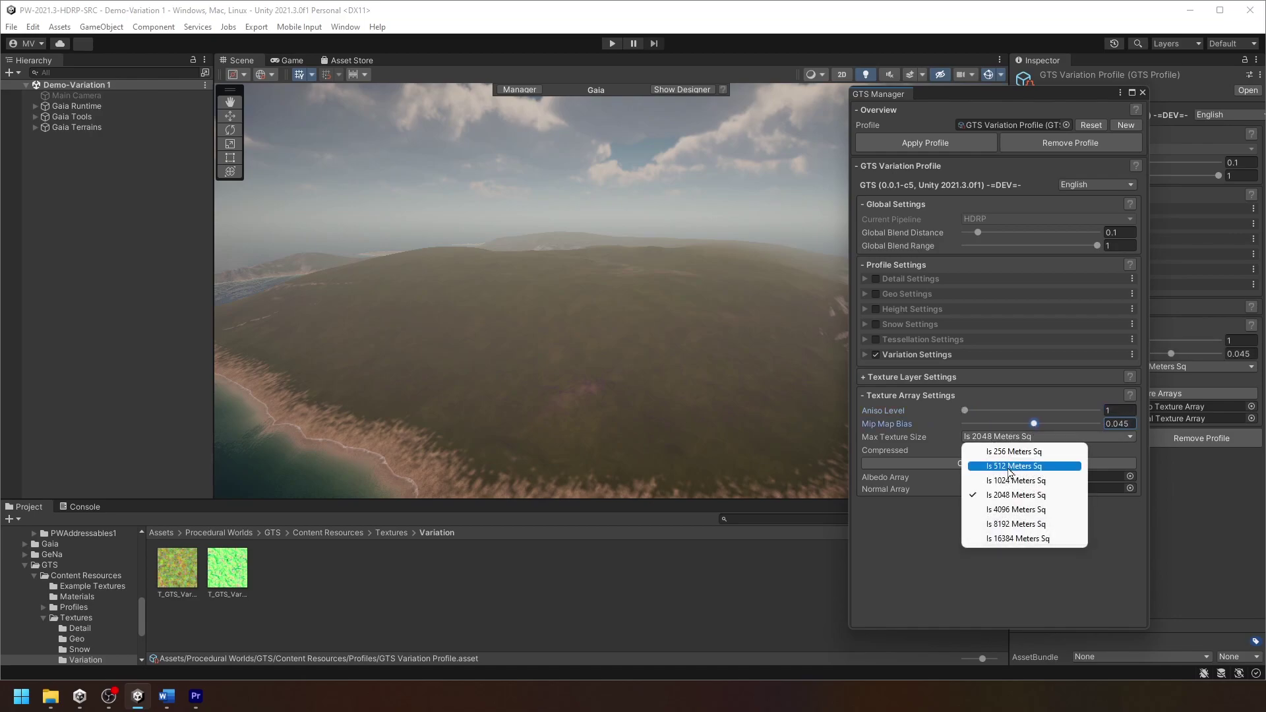
click(925, 532)
Step: Enable compression with RGBA32 format and generate the albedo and normal texture arrays
click(968, 451)
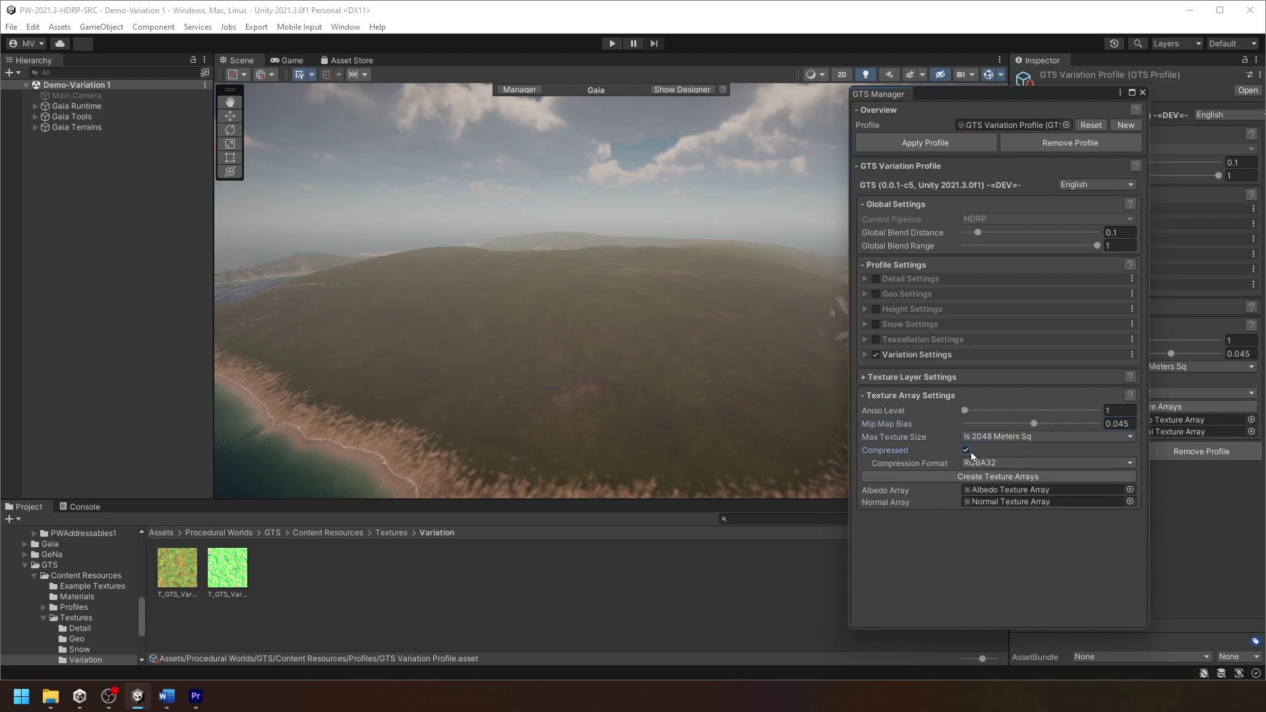
click(1008, 462)
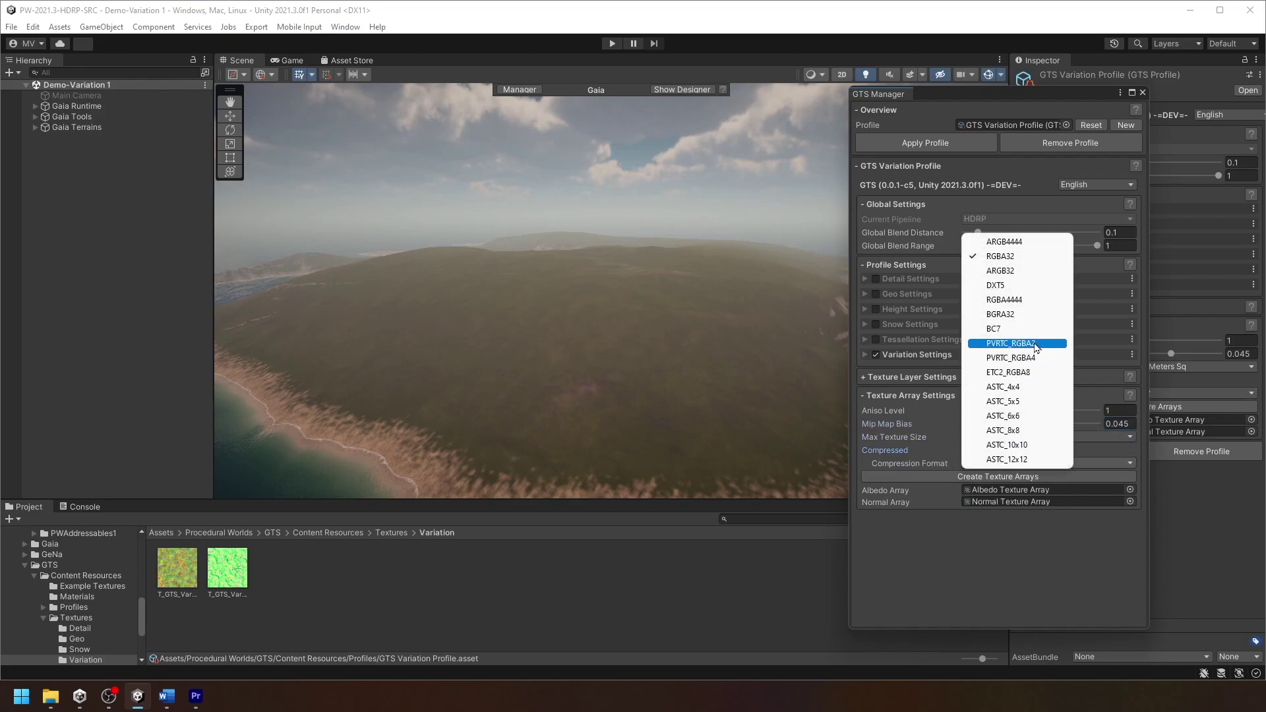
key(Escape)
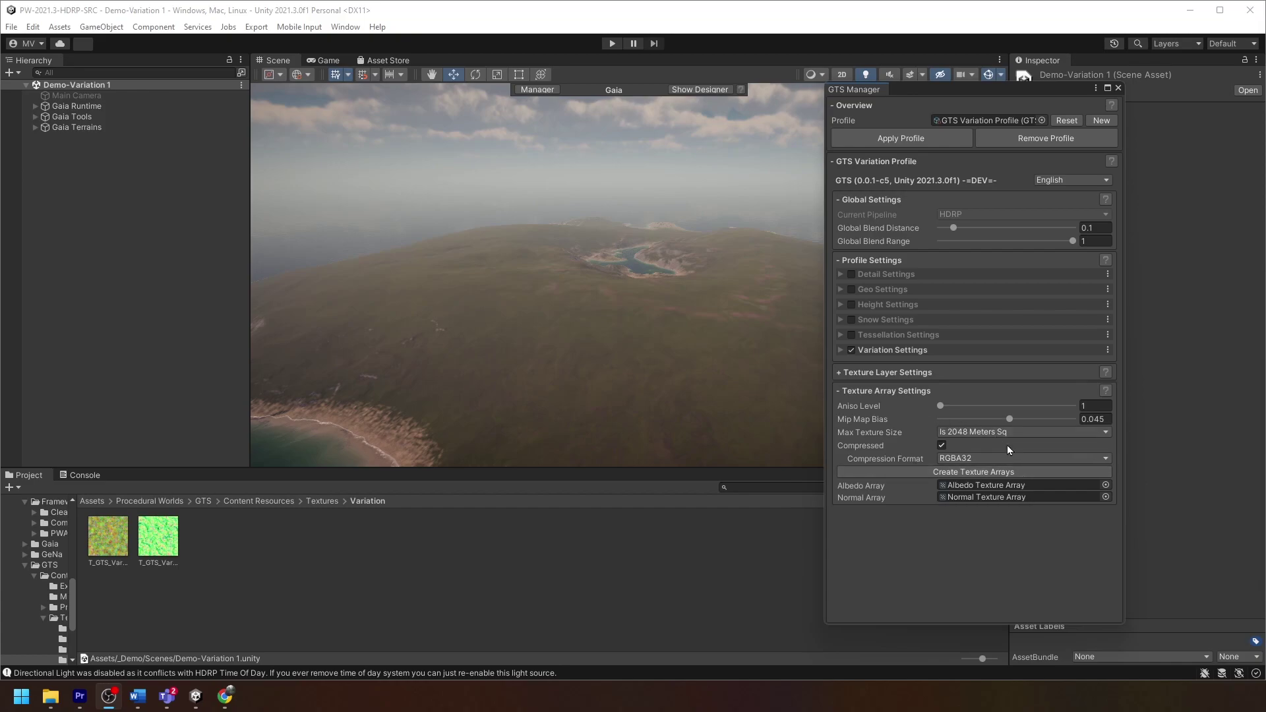
click(915, 471)
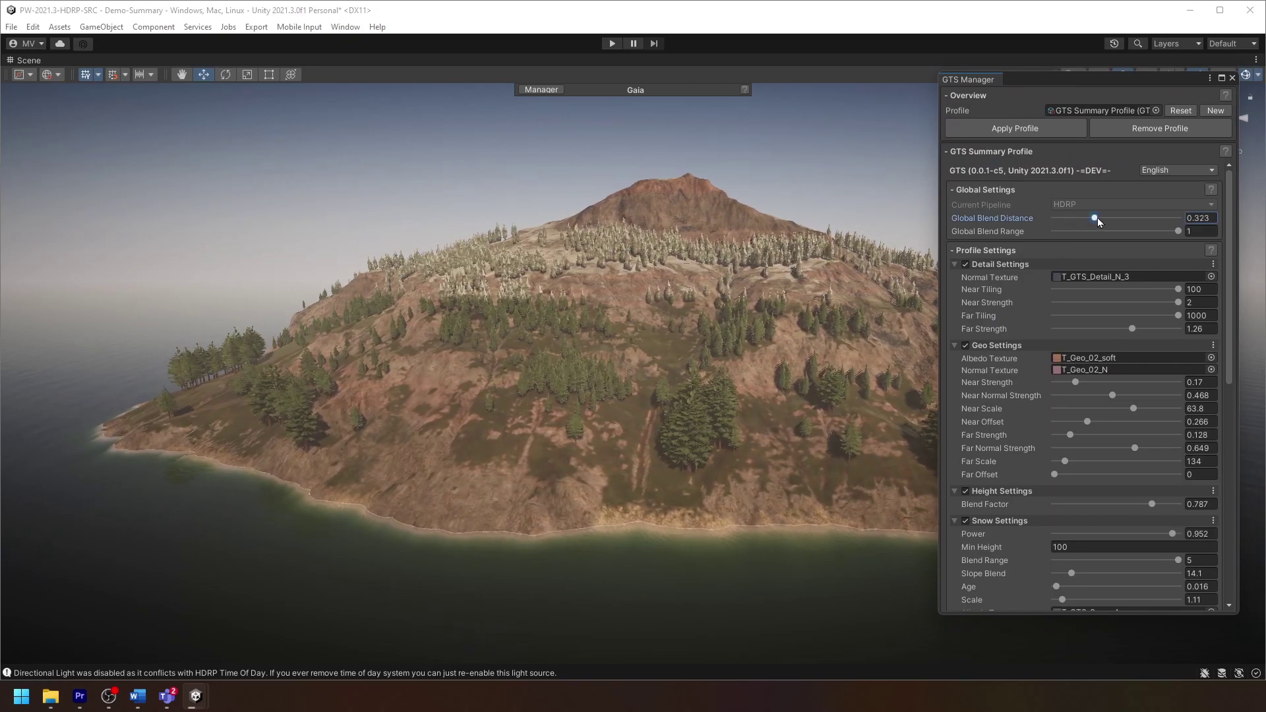
Step: Increase global blend distance and far geo strength on the island, then visit the Canopy forums
drag(1093, 218, 1074, 218)
drag(1131, 329, 1147, 336)
scroll(1086, 413, down, 10)
right_drag(726, 376, 726, 382)
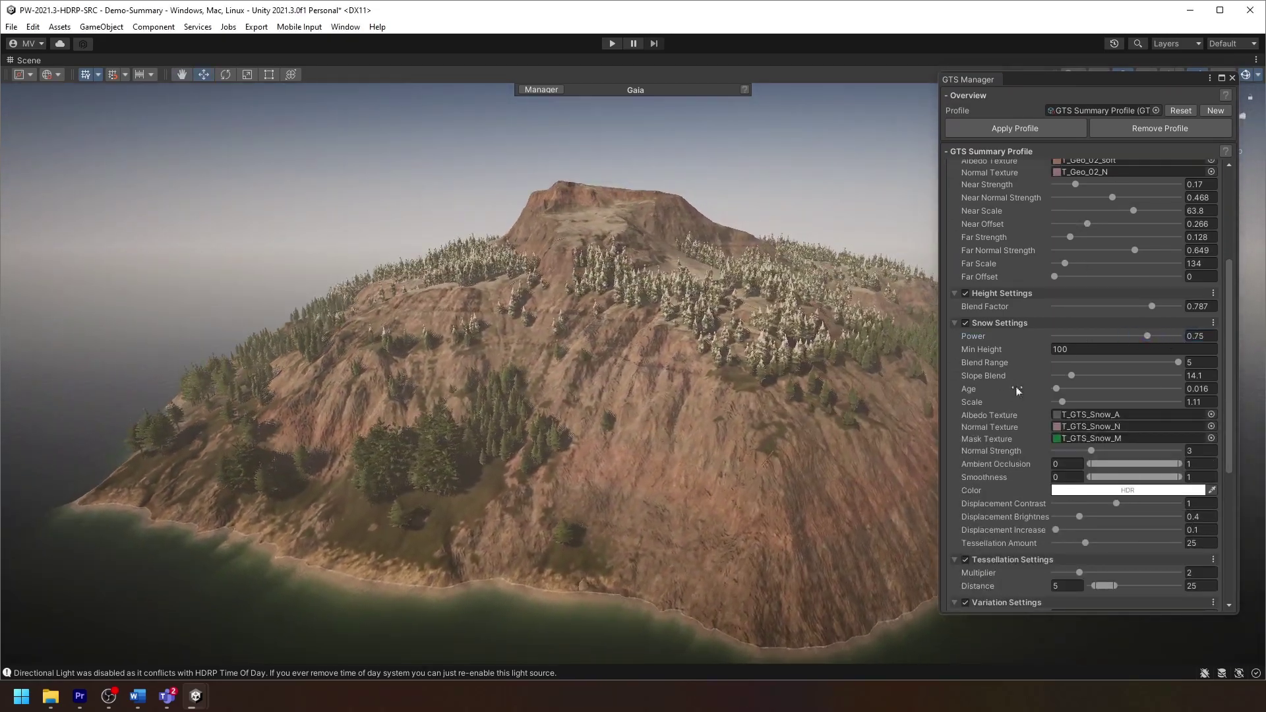
drag(1065, 263, 1067, 263)
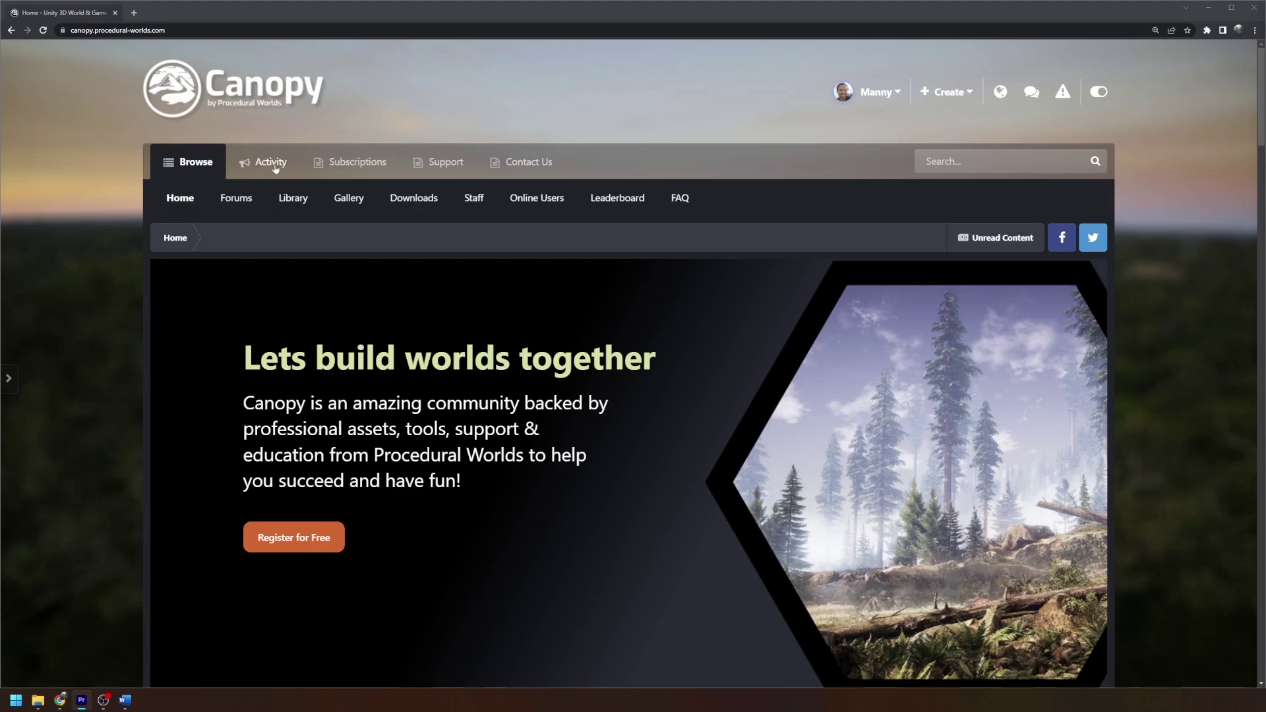
click(234, 200)
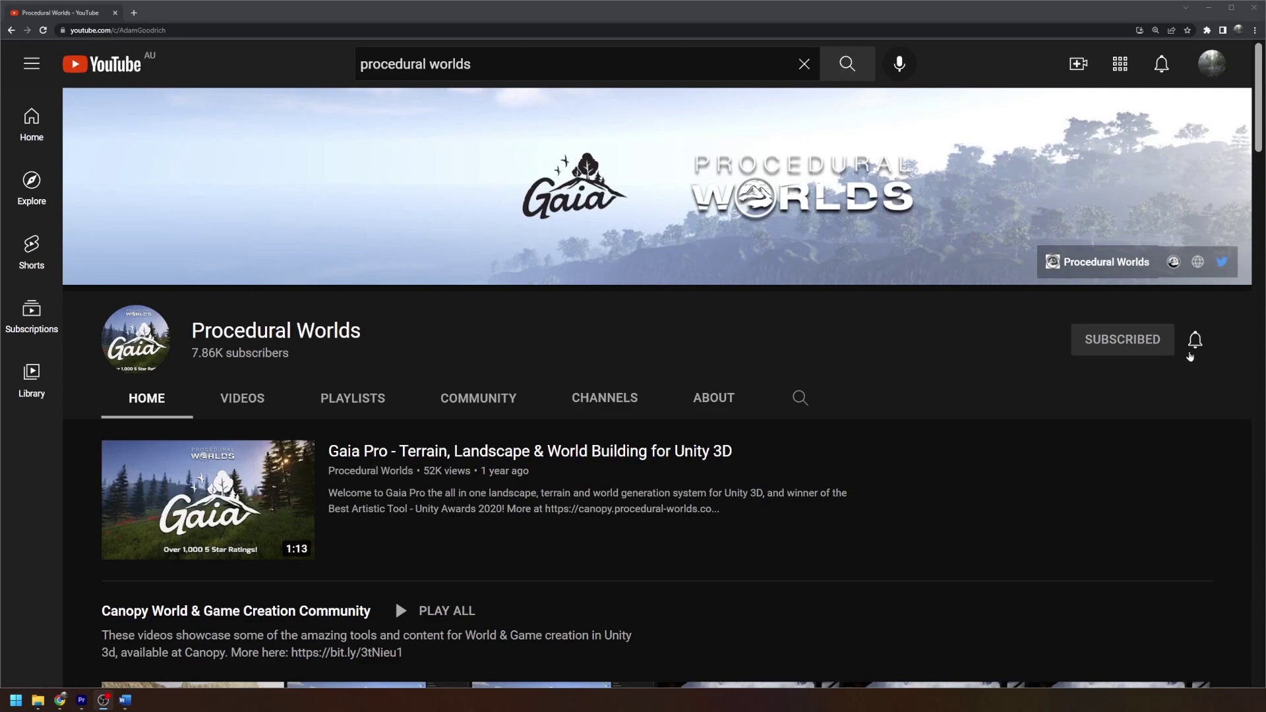
Step: Set the Procedural Worlds channel's notification bell to All
click(1194, 348)
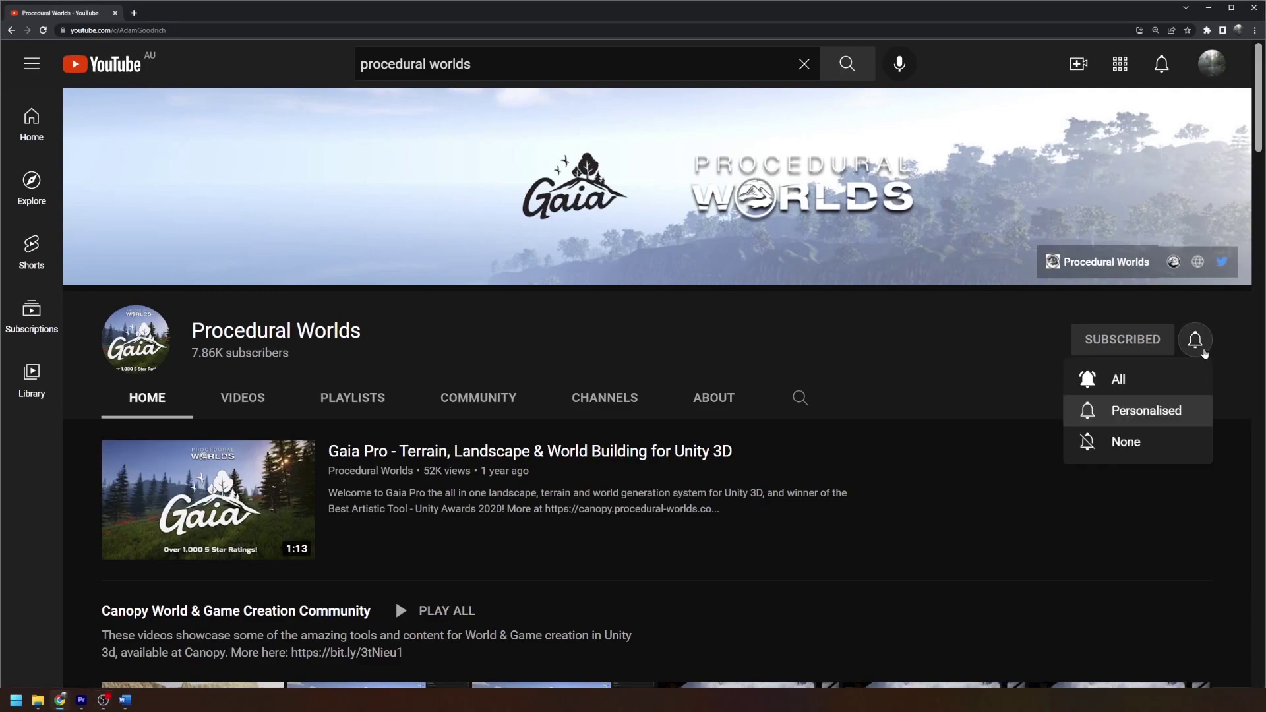
click(1151, 386)
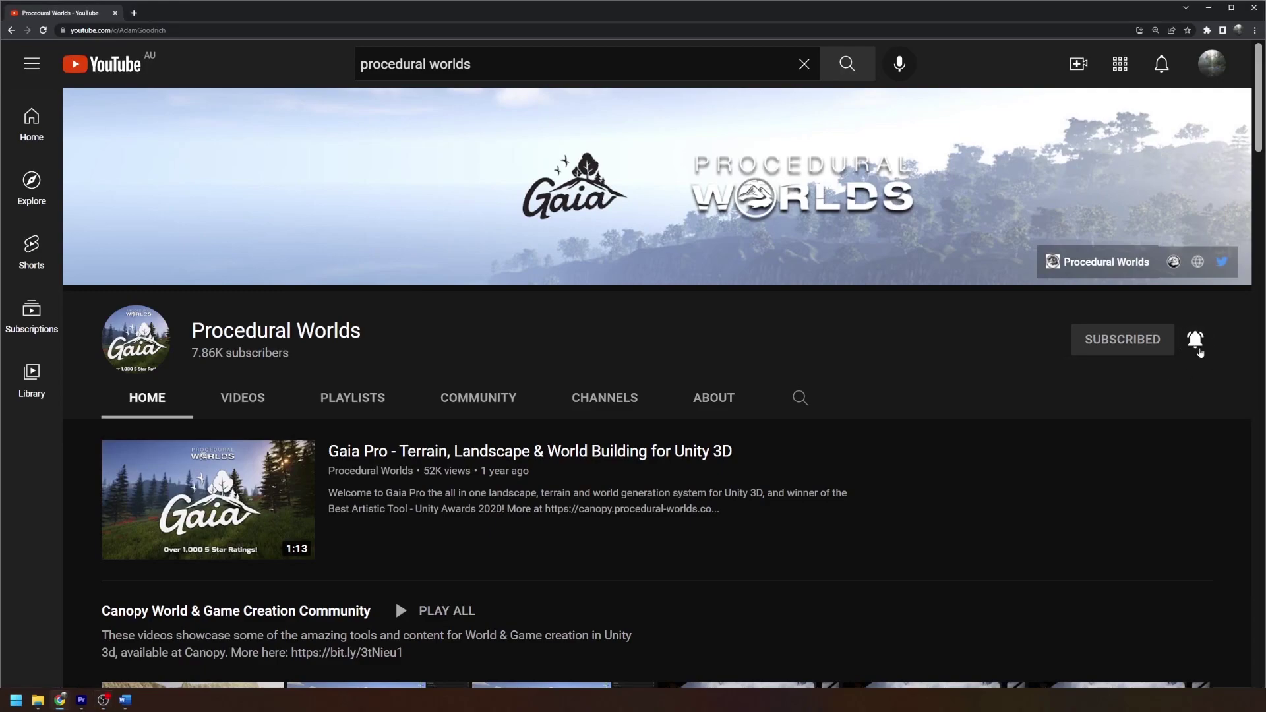